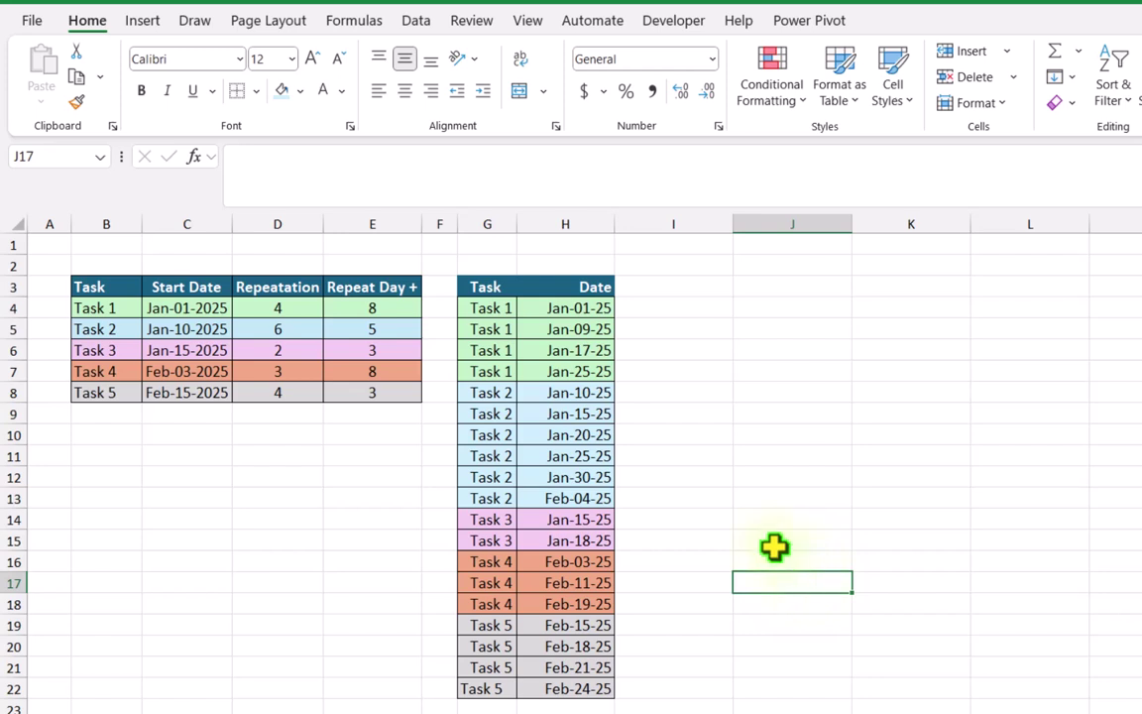
# - Set Task 1's repeat interval (E4) to 15 days and its repetitions (D4) to 8
pyautogui.click(368, 314)
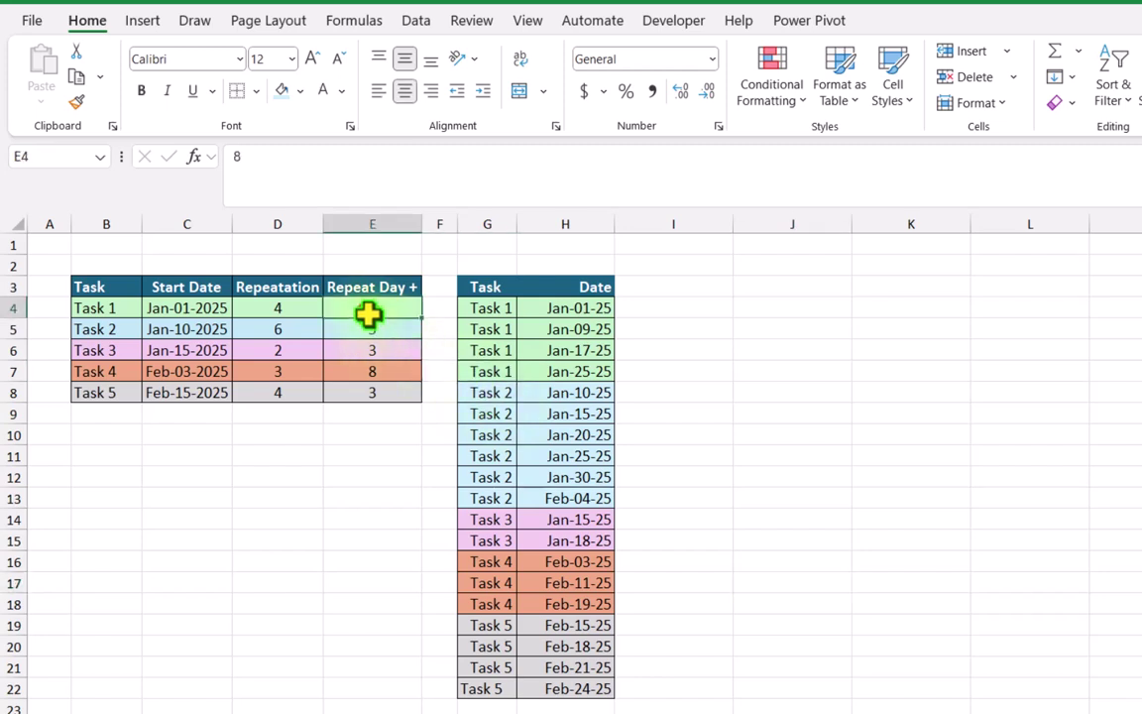
pyautogui.write('15')
pyautogui.press('Return')
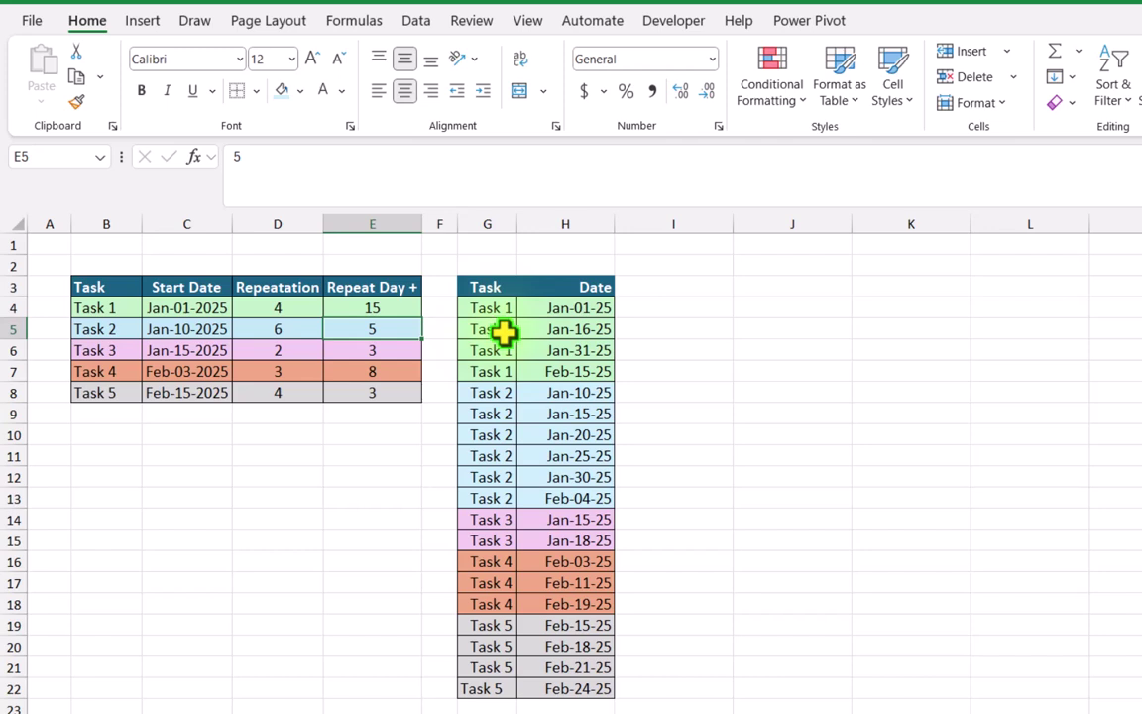
pyautogui.click(298, 305)
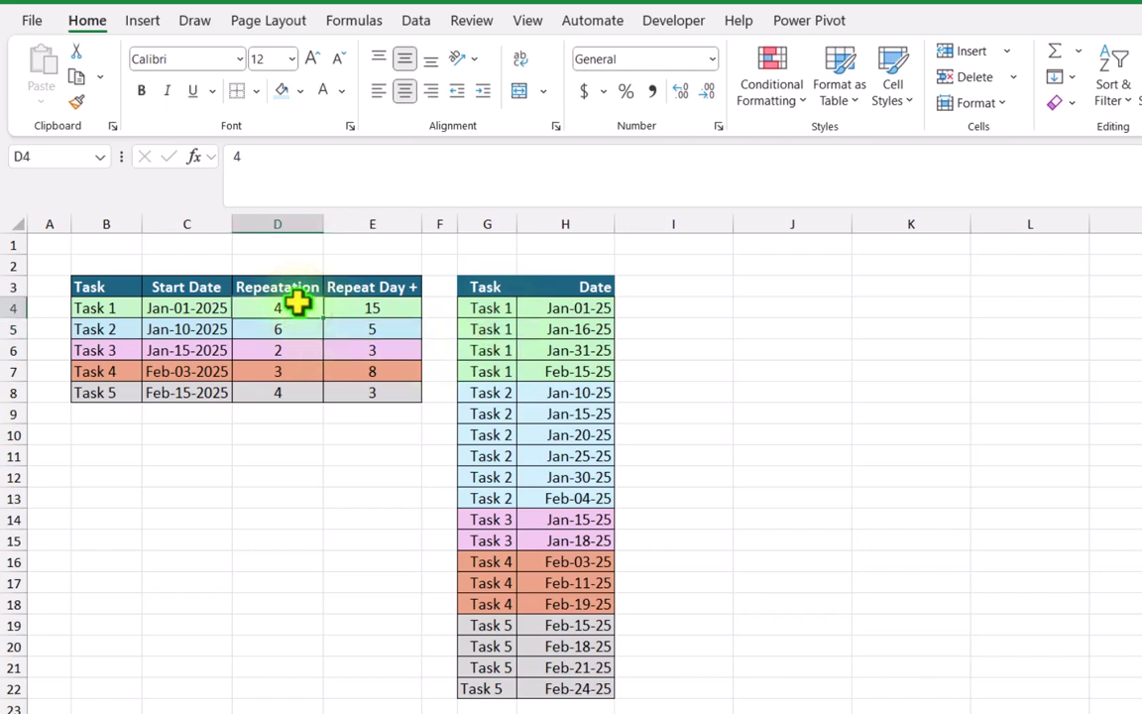
pyautogui.write('8')
pyautogui.press('Return')
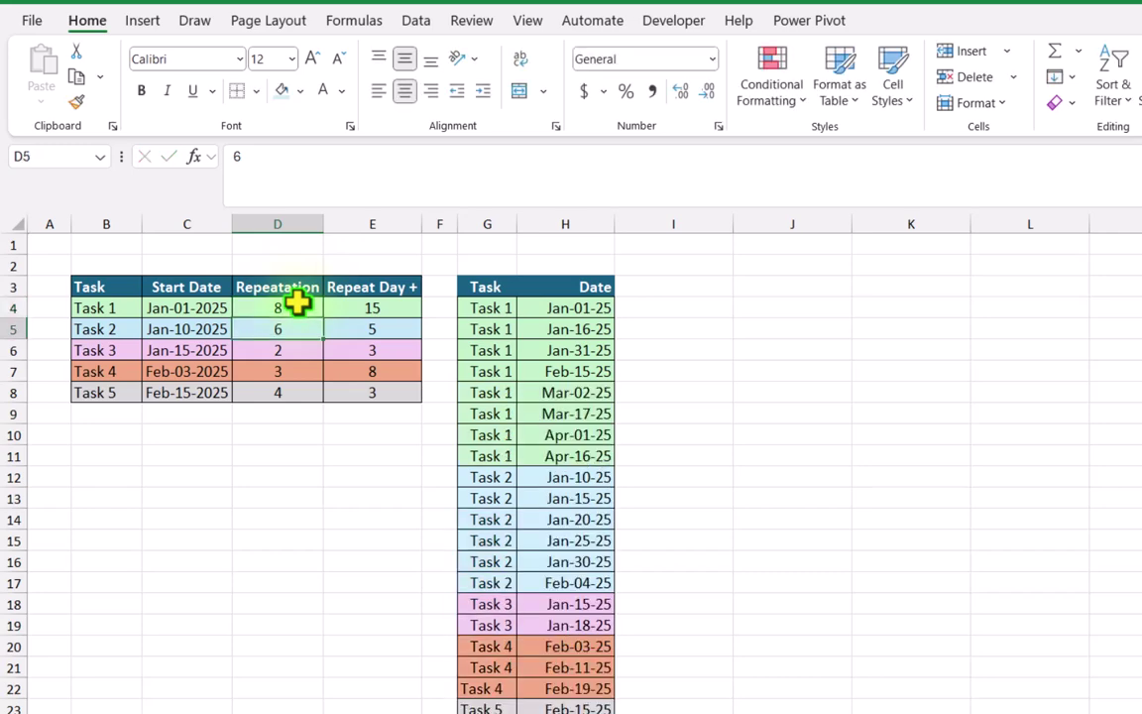
pyautogui.scroll(-3, 503, 386)
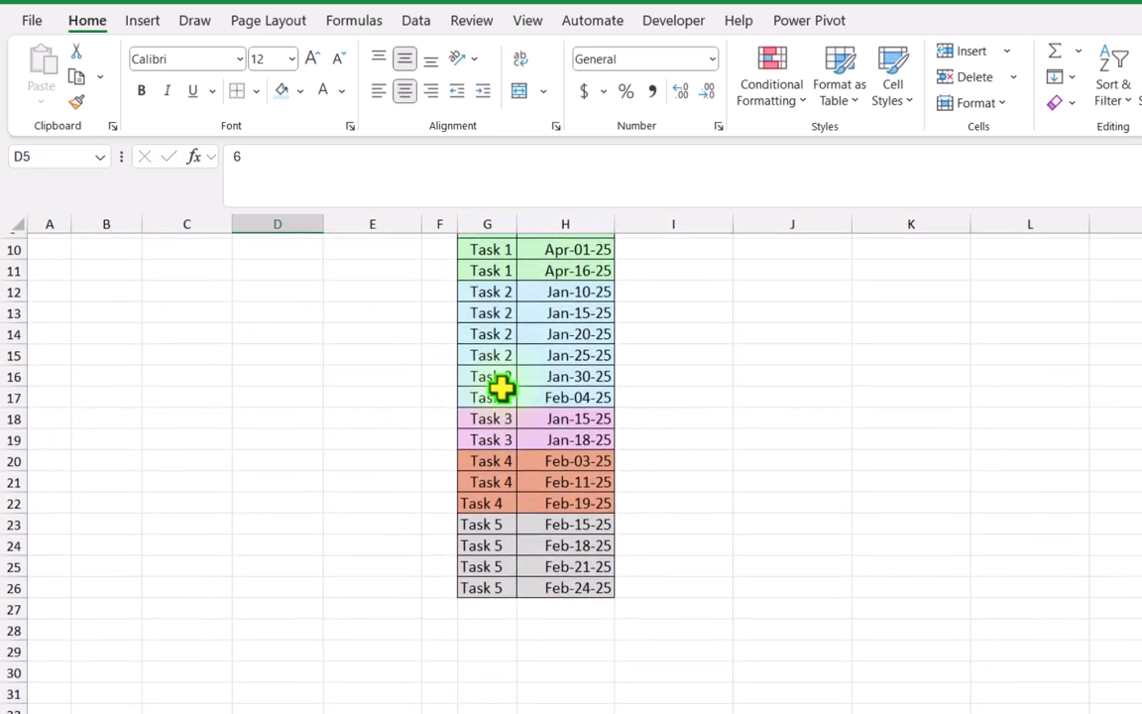
pyautogui.scroll(3, 503, 387)
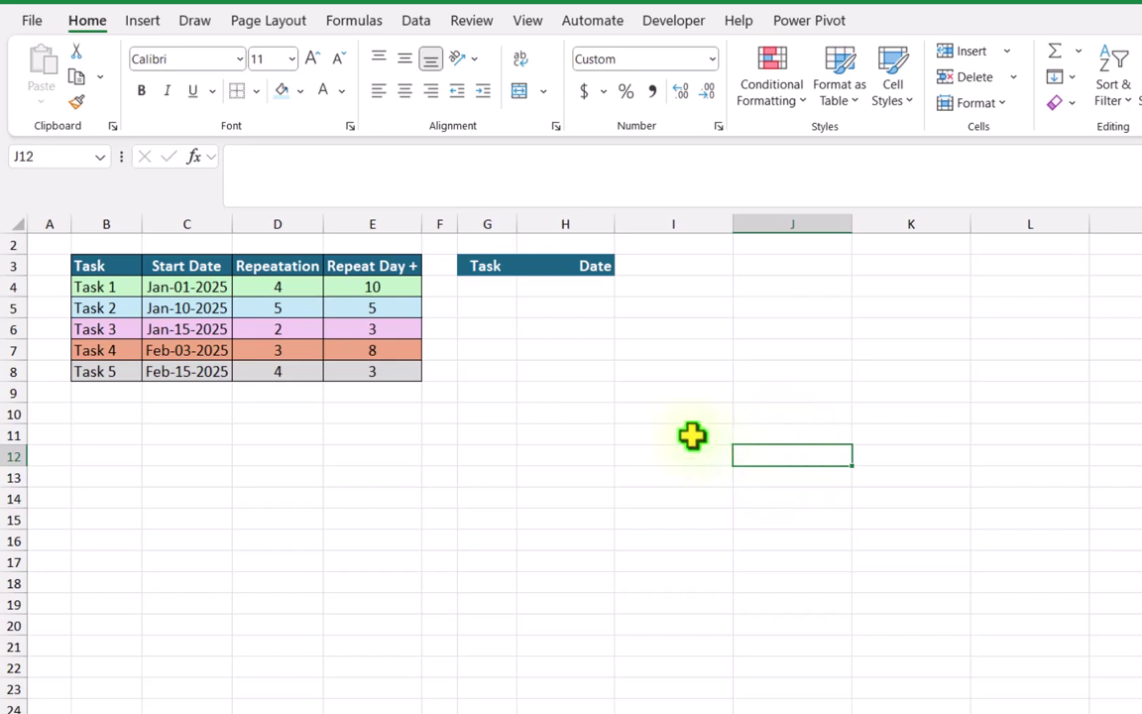
# - Select H4, the first Date cell under the output header
pyautogui.click(565, 289)
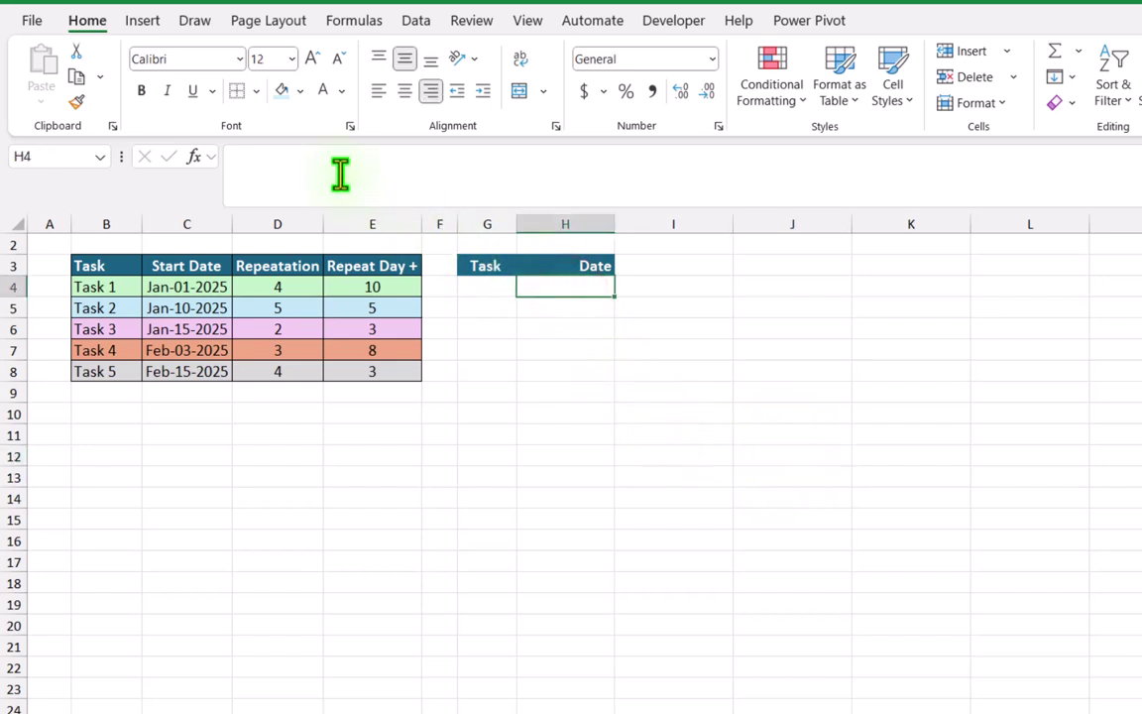
# - Enter =LET(S,SEQUENCE(,MAX(D4:D8)),S) in H4 so it spills 1 through 5
pyautogui.click(312, 157)
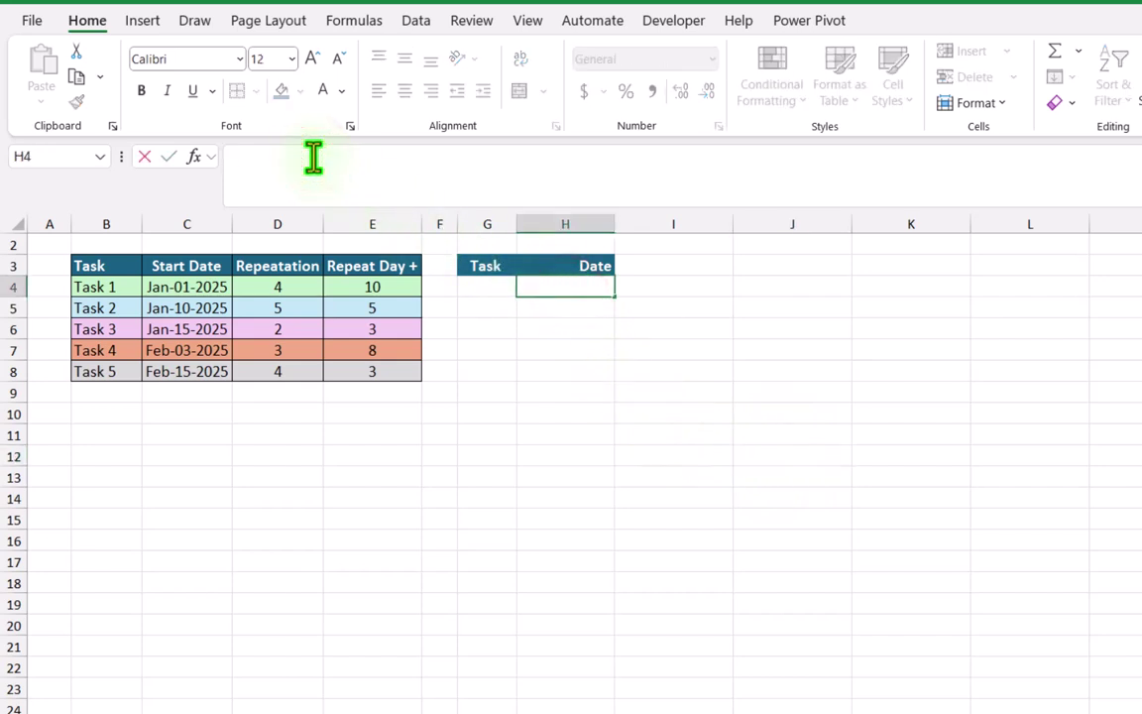
pyautogui.write('=Let(')
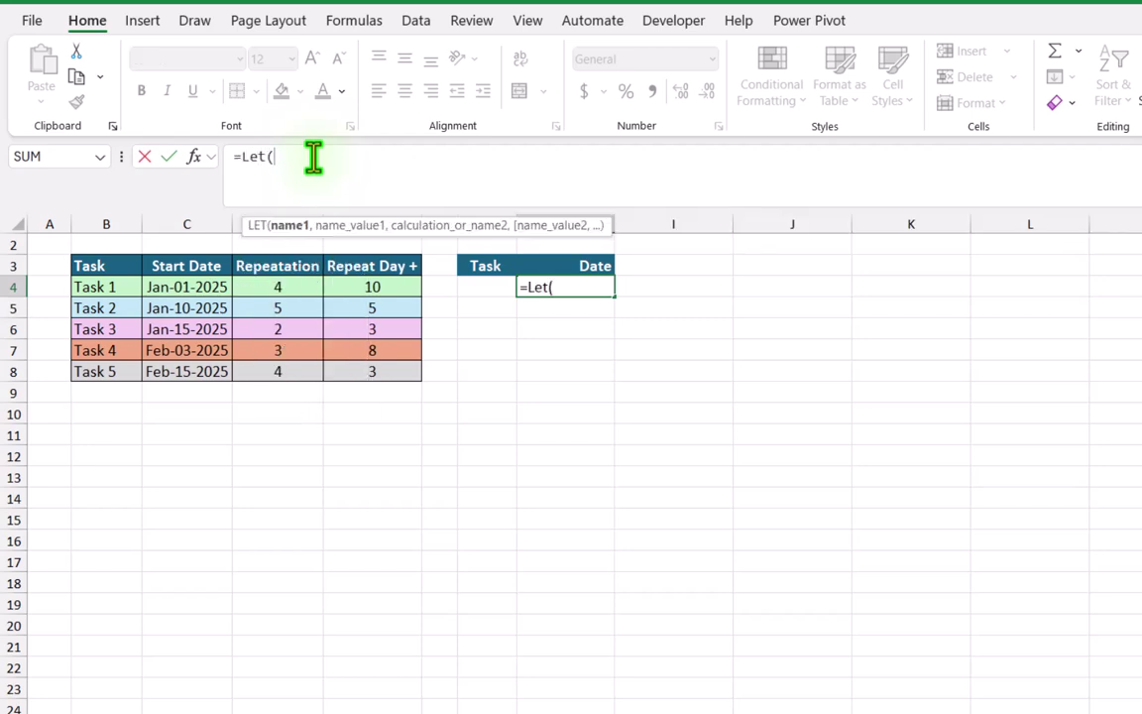
pyautogui.write('S,')
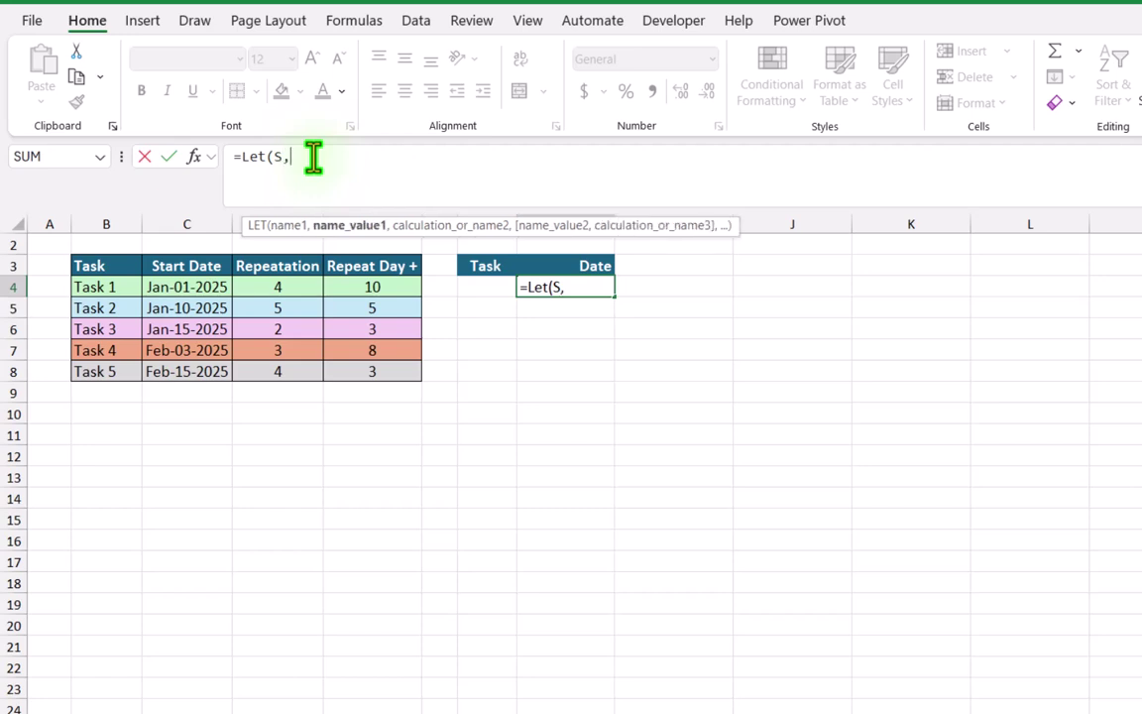
pyautogui.write('S')
pyautogui.write('eq')
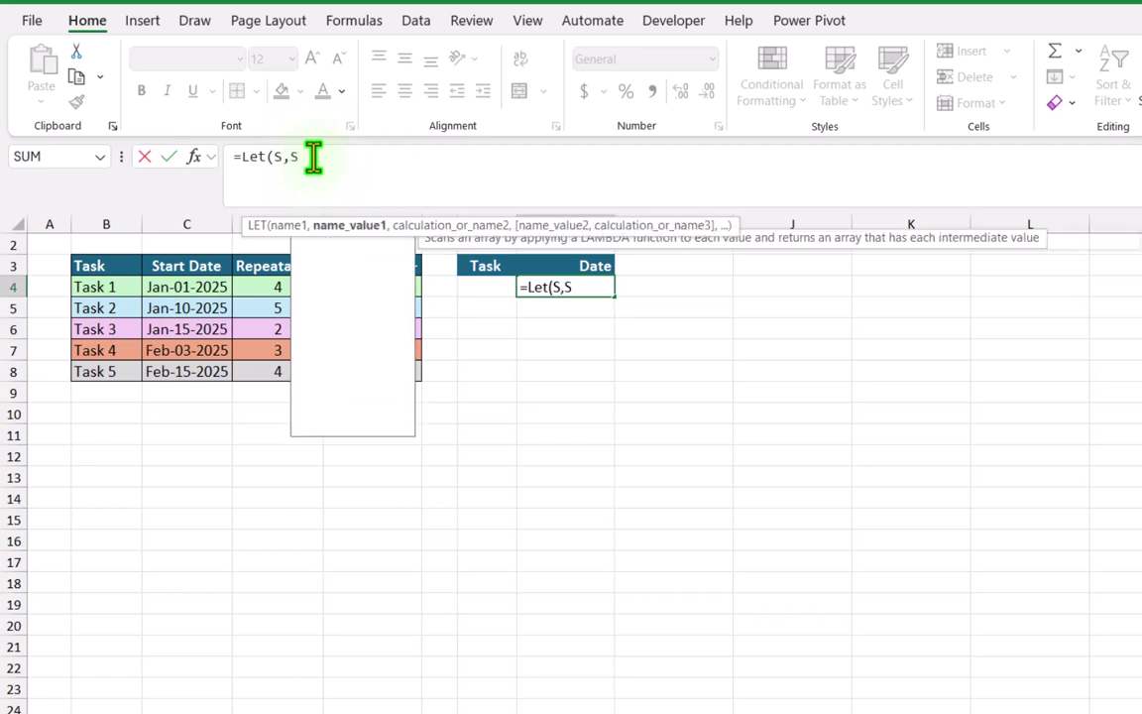
pyautogui.doubleClick(329, 239)
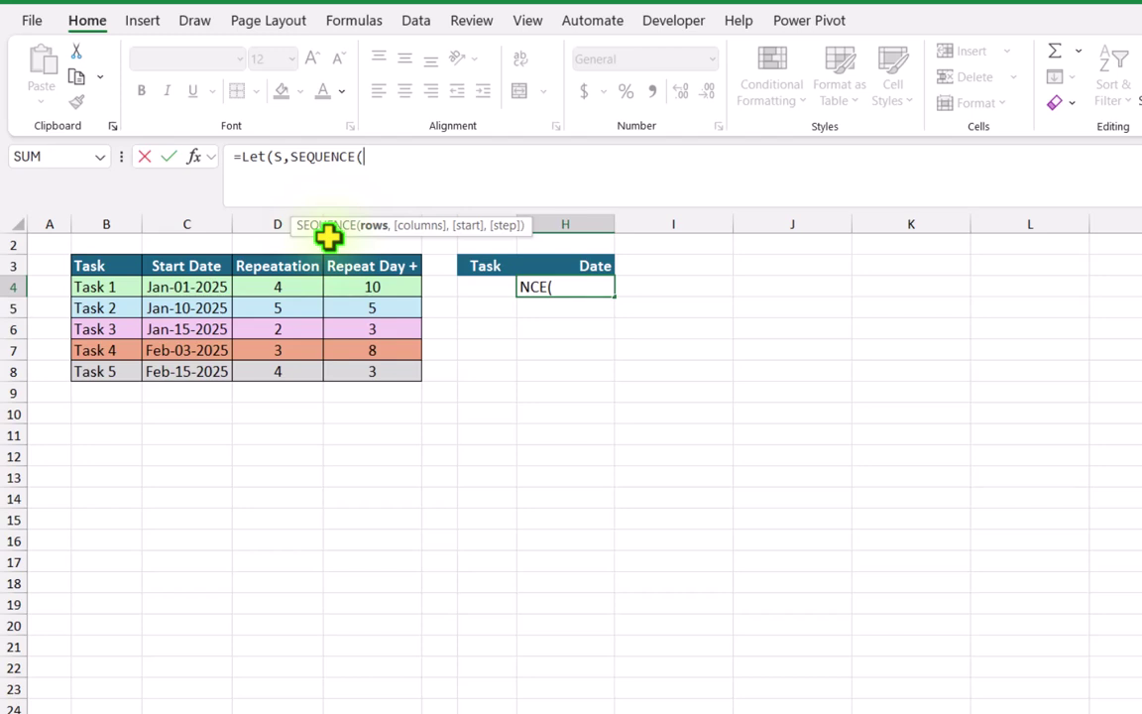
pyautogui.write(',')
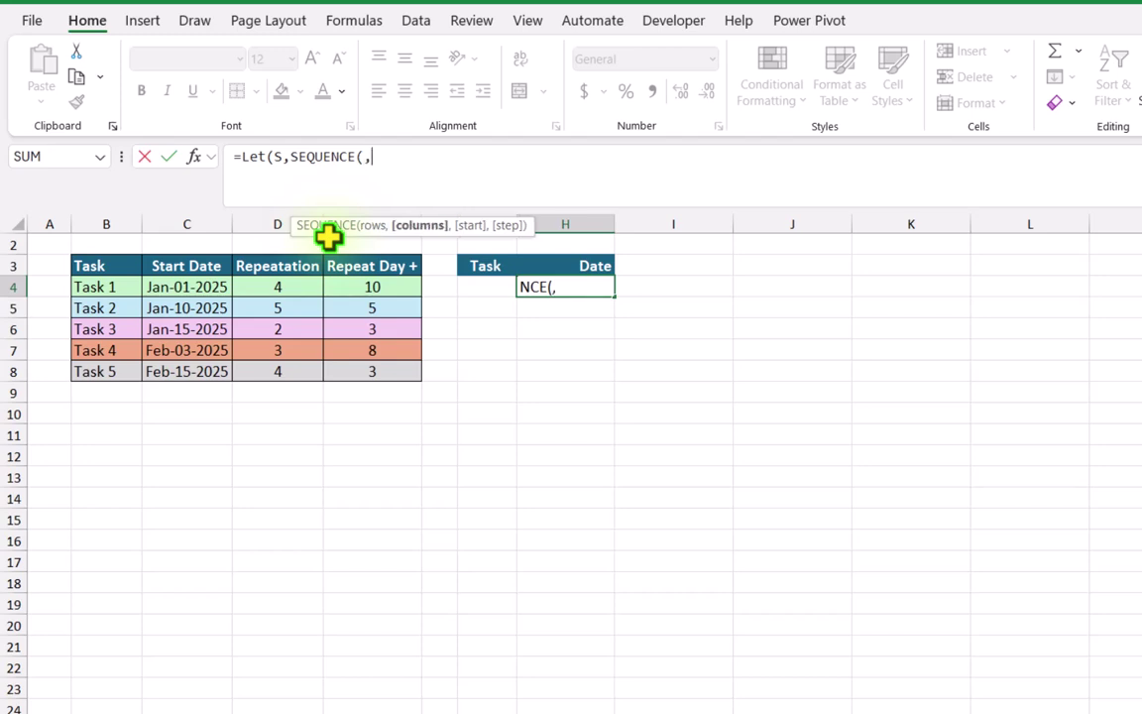
pyautogui.write('max')
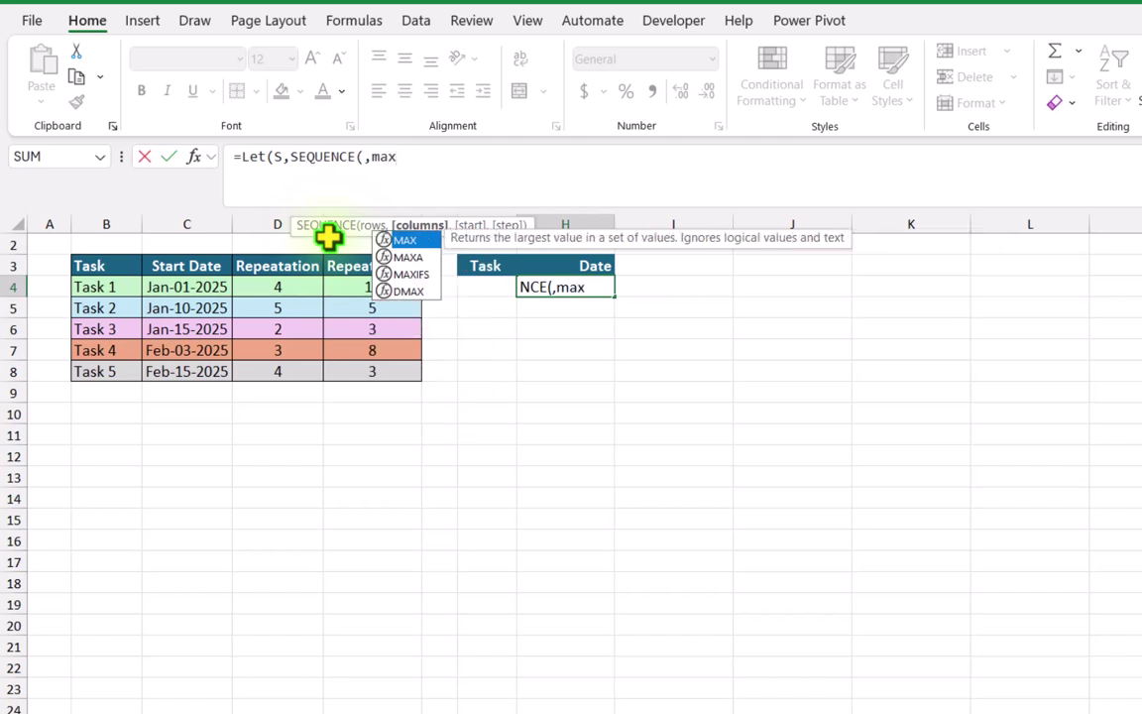
pyautogui.write('(')
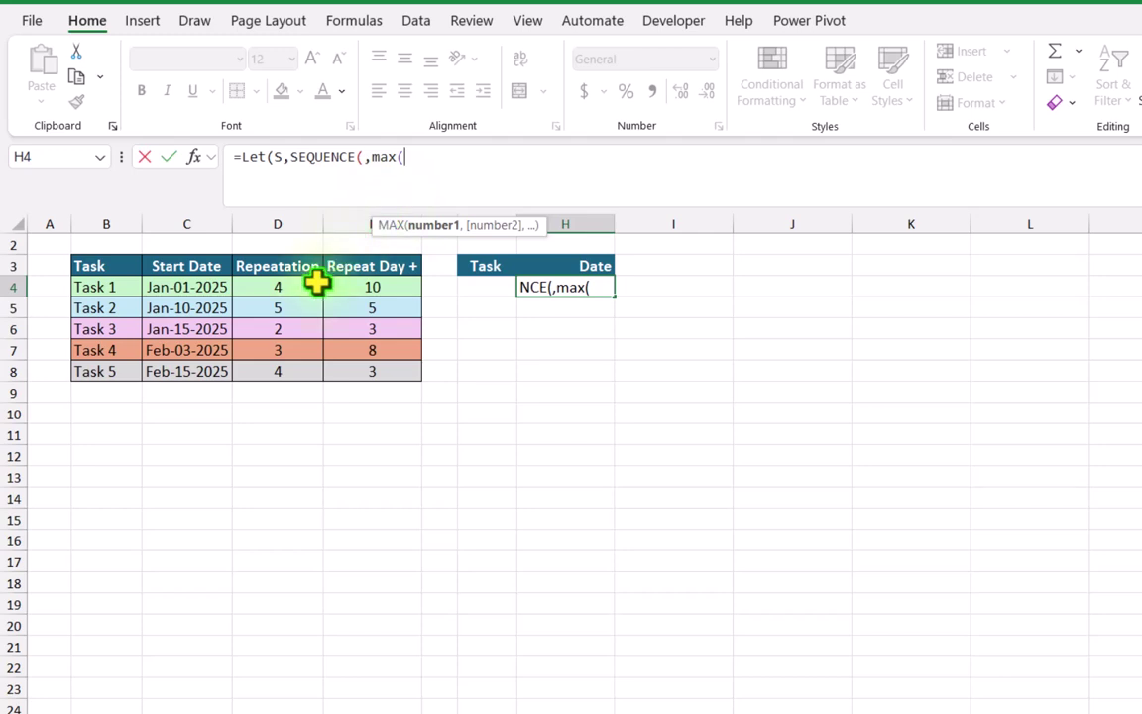
pyautogui.moveTo(309, 283); pyautogui.dragTo(307, 372)
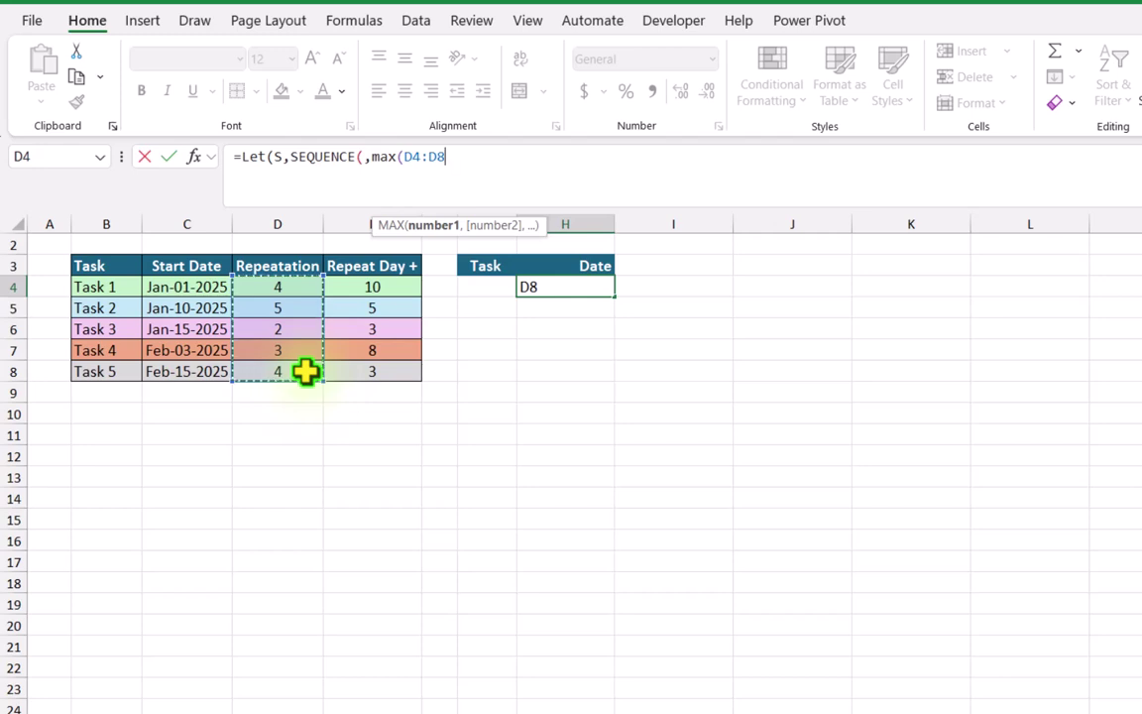
pyautogui.write(')')
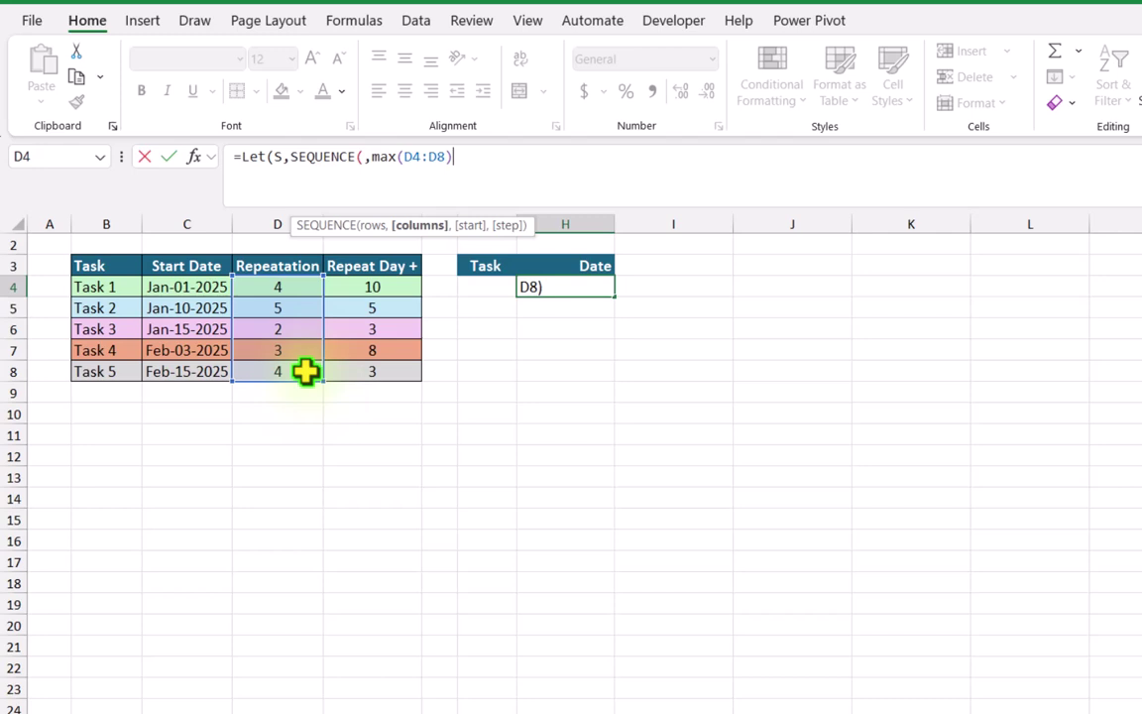
pyautogui.write(')')
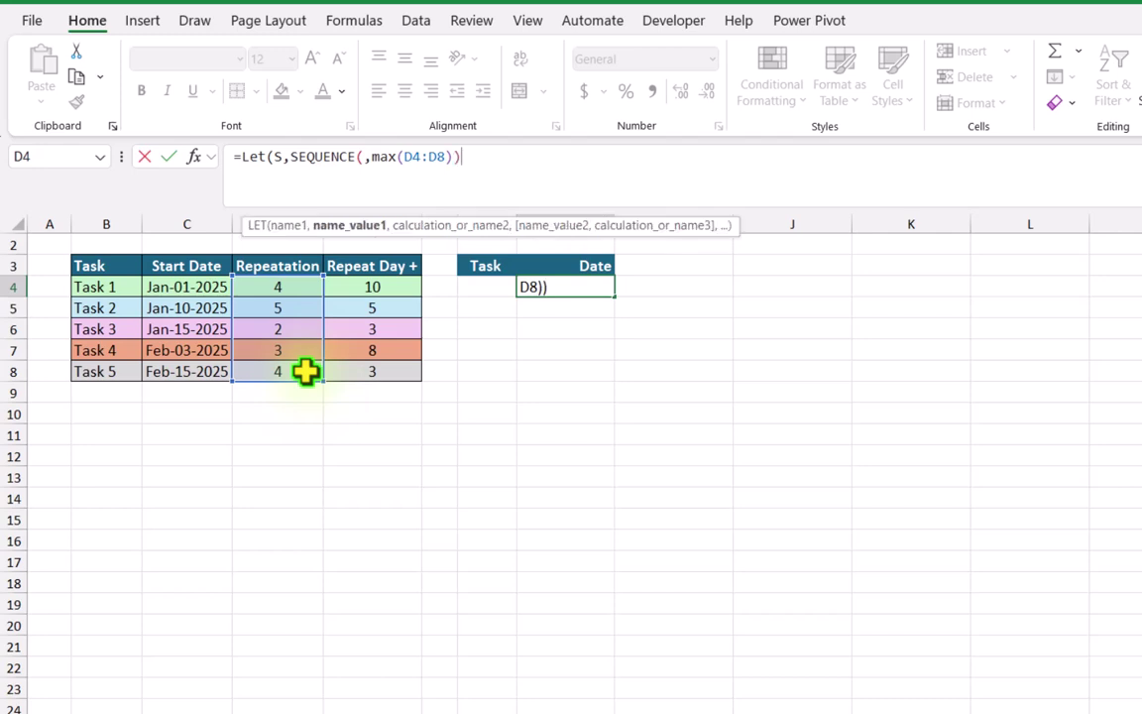
pyautogui.write(',')
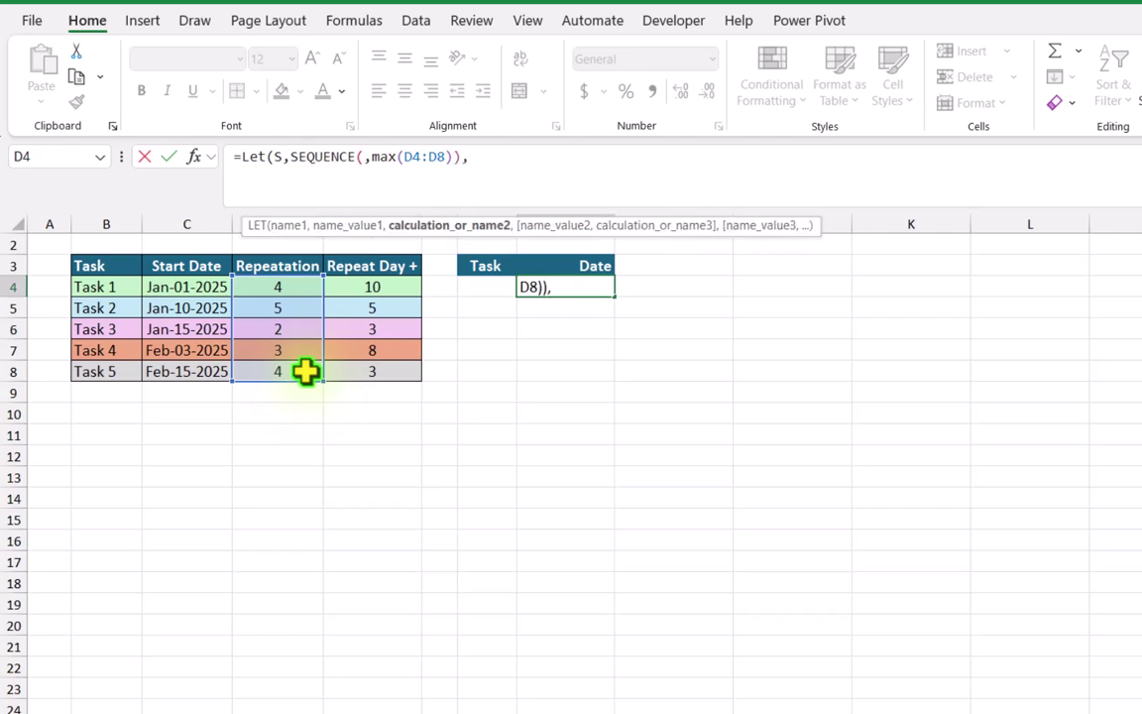
pyautogui.write('S)')
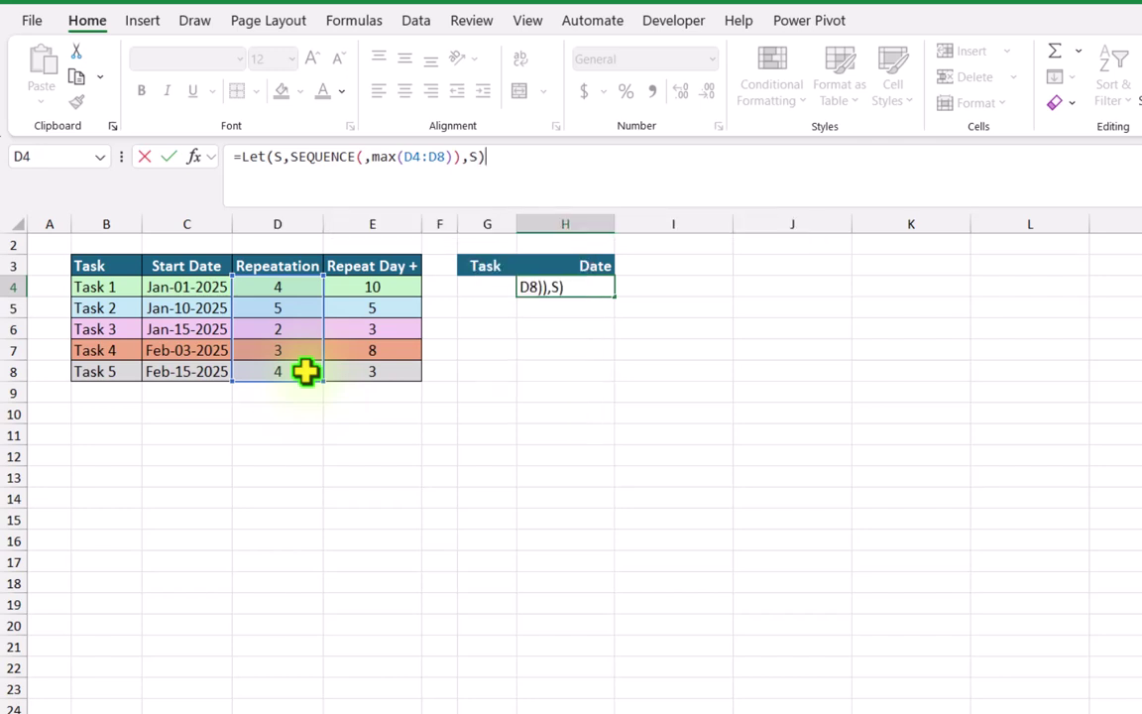
pyautogui.press('Return')
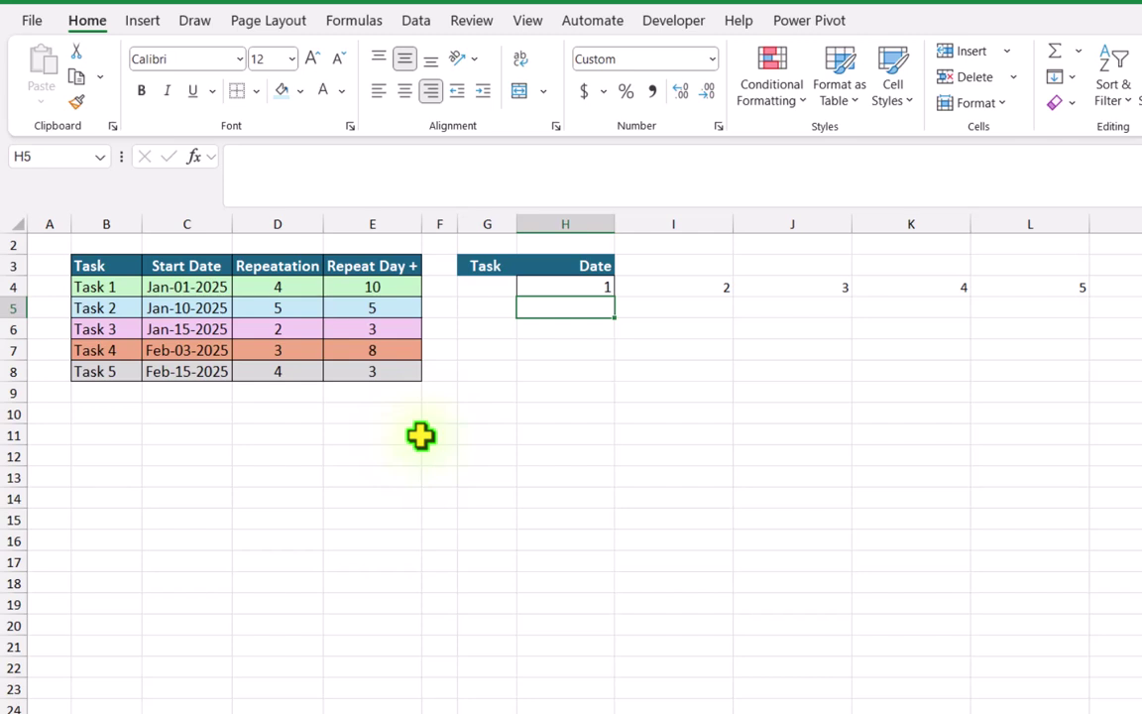
# - Replace the formula's final S with C4:C8+E4:E8*S to spill a date grid
pyautogui.click(580, 288)
pyautogui.click(556, 166)
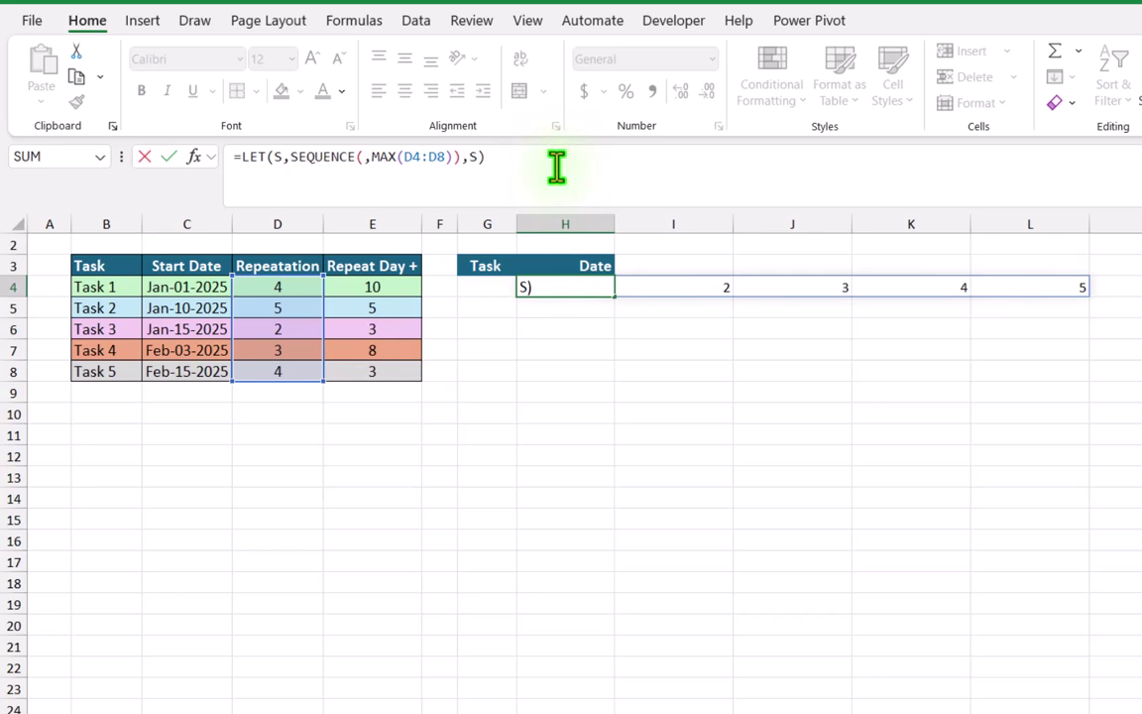
pyautogui.press('BackSpace')
pyautogui.press('BackSpace')
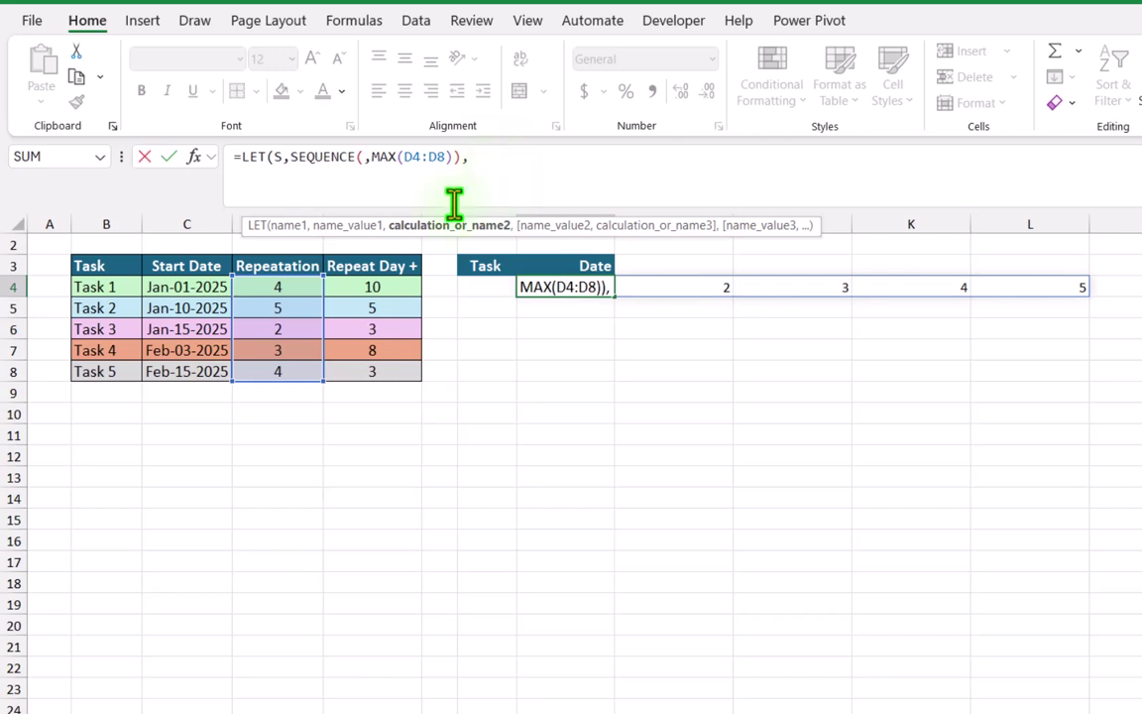
pyautogui.moveTo(198, 287); pyautogui.dragTo(212, 363)
pyautogui.write('+')
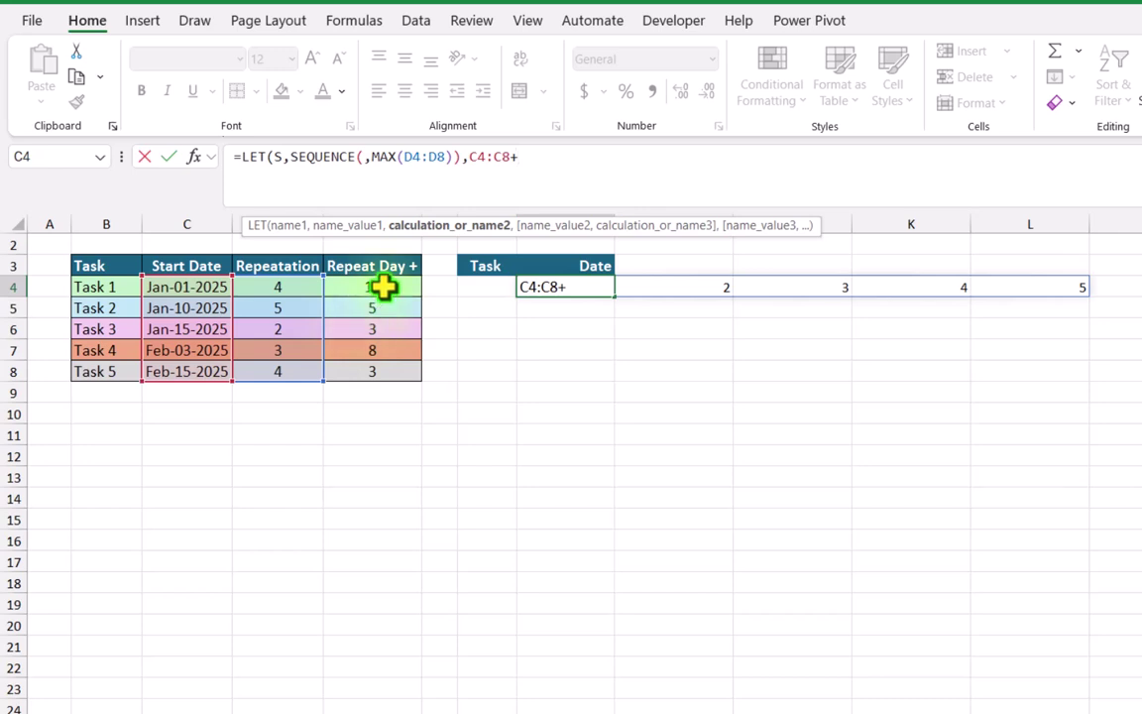
pyautogui.moveTo(385, 287); pyautogui.dragTo(384, 368)
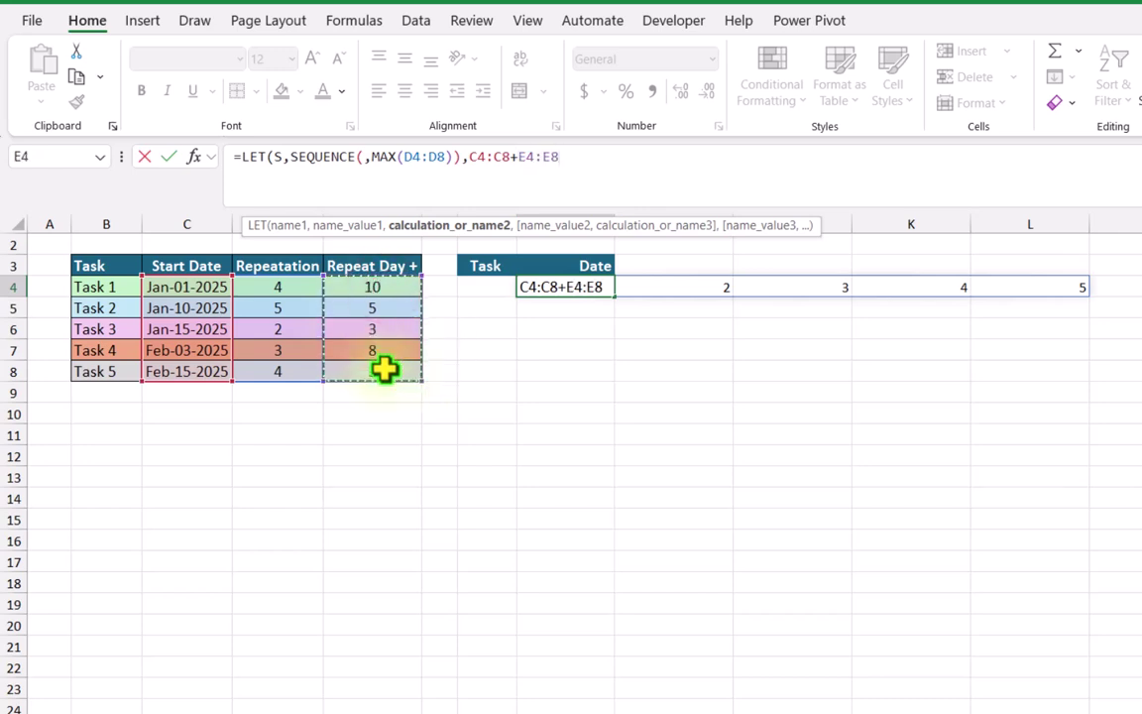
pyautogui.write('*')
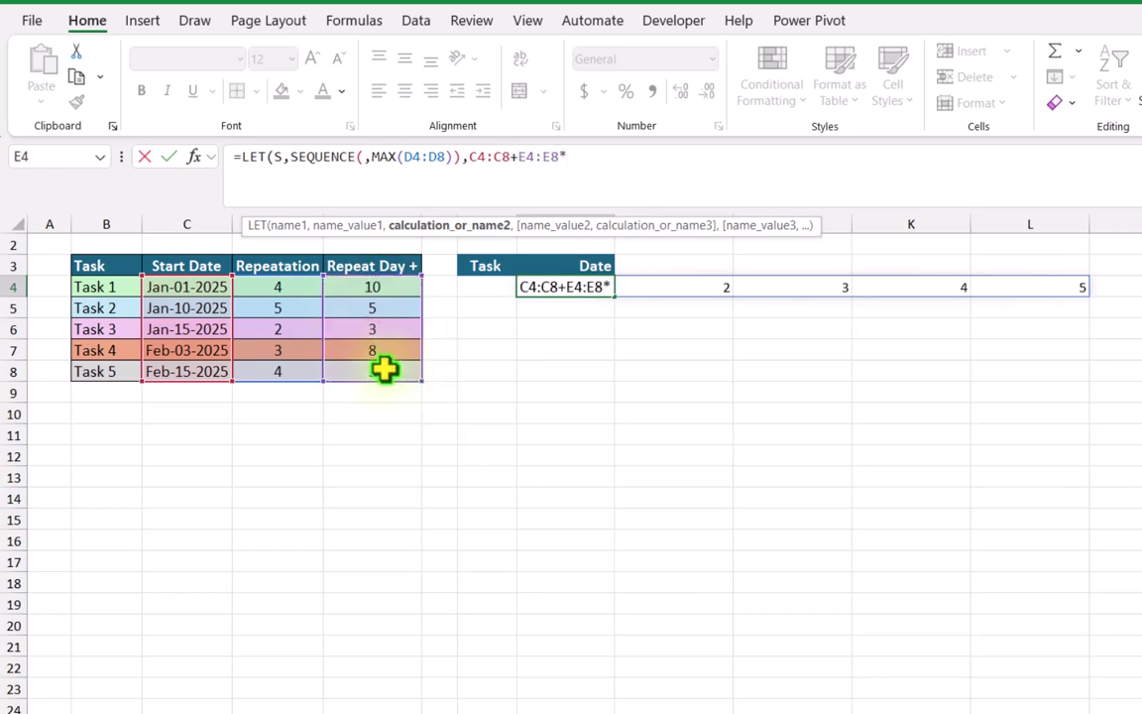
pyautogui.write('S')
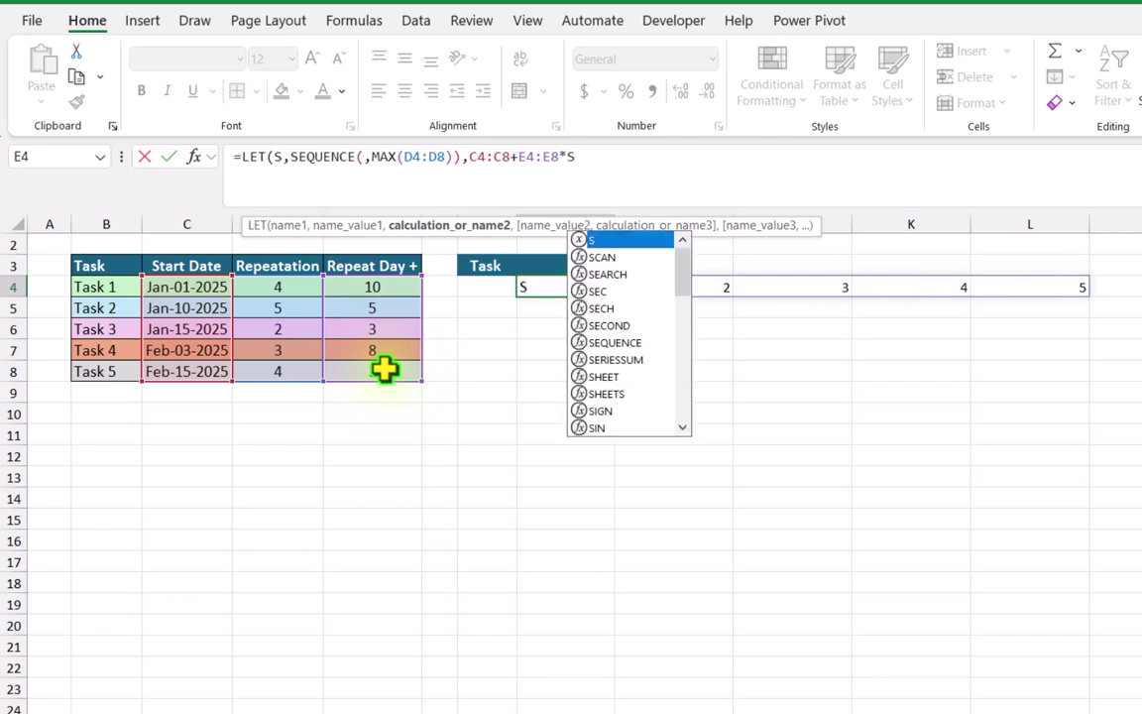
pyautogui.write(')')
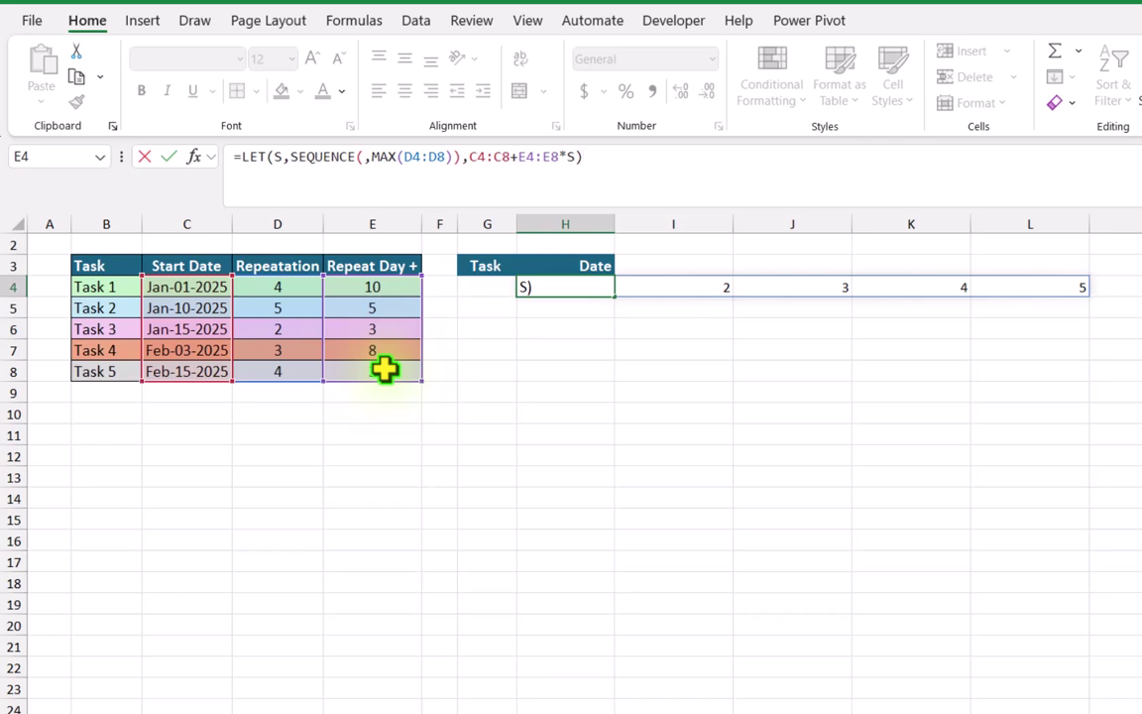
pyautogui.press('Return')
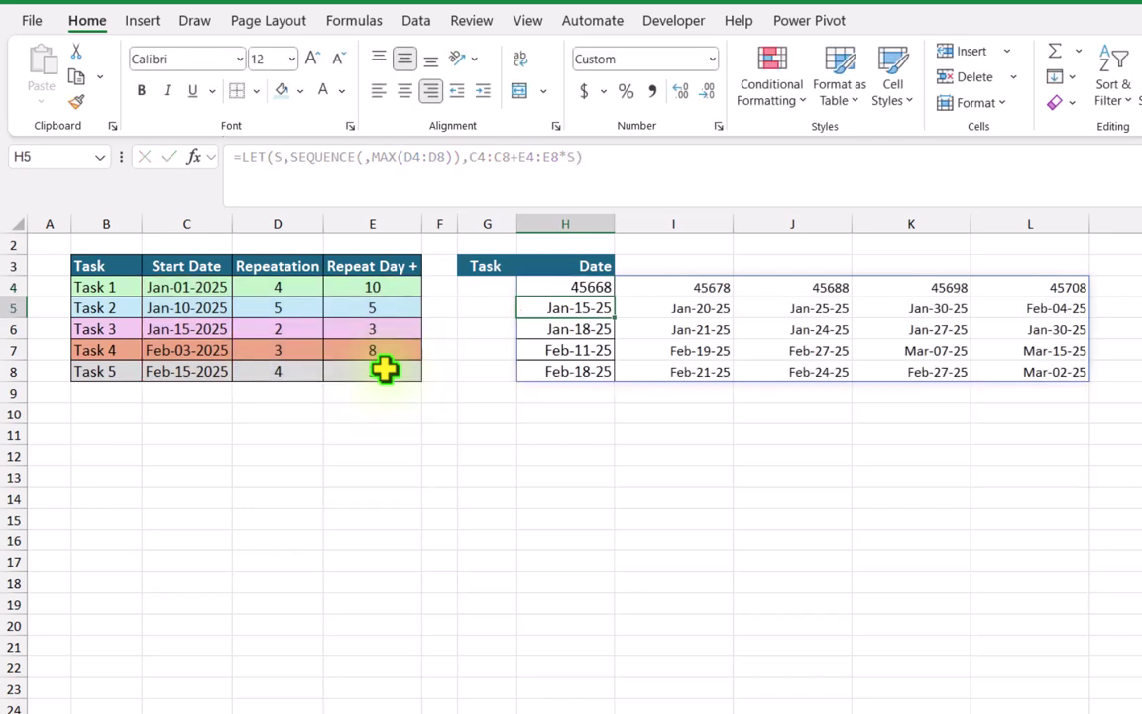
# - Apply the custom mmm-dd-yy number format to the spilled range H4:L8
pyautogui.moveTo(590, 286); pyautogui.dragTo(1004, 382)
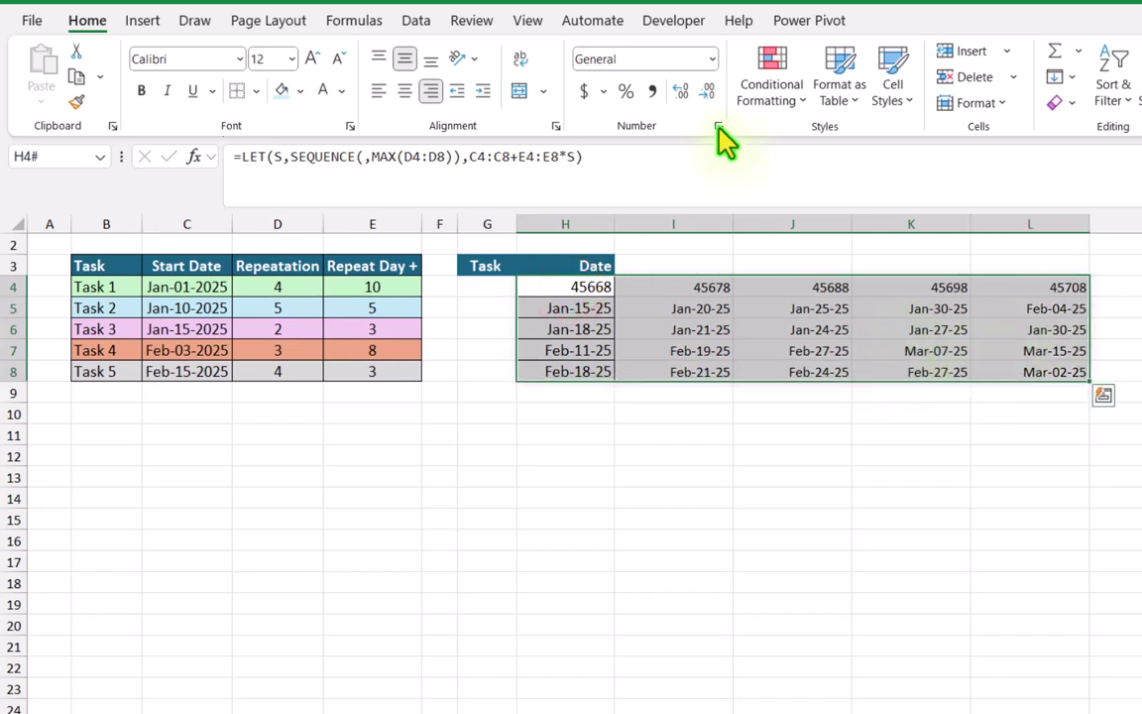
pyautogui.click(718, 126)
pyautogui.click(704, 216)
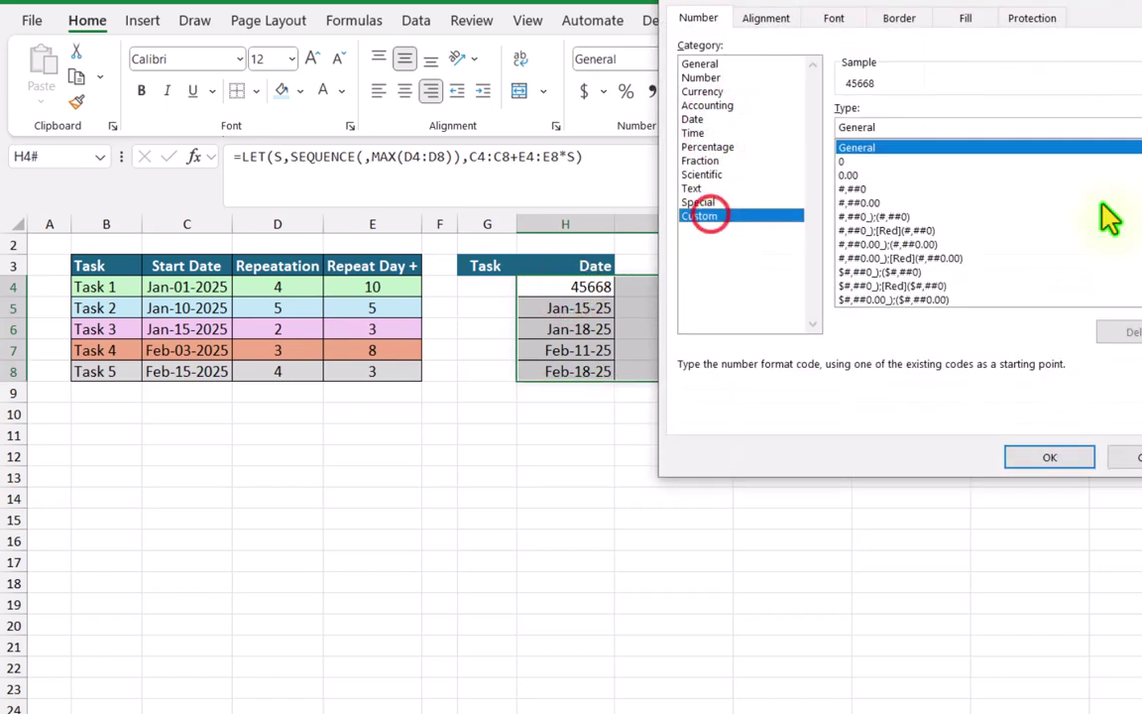
pyautogui.scroll(-15, 873, 297)
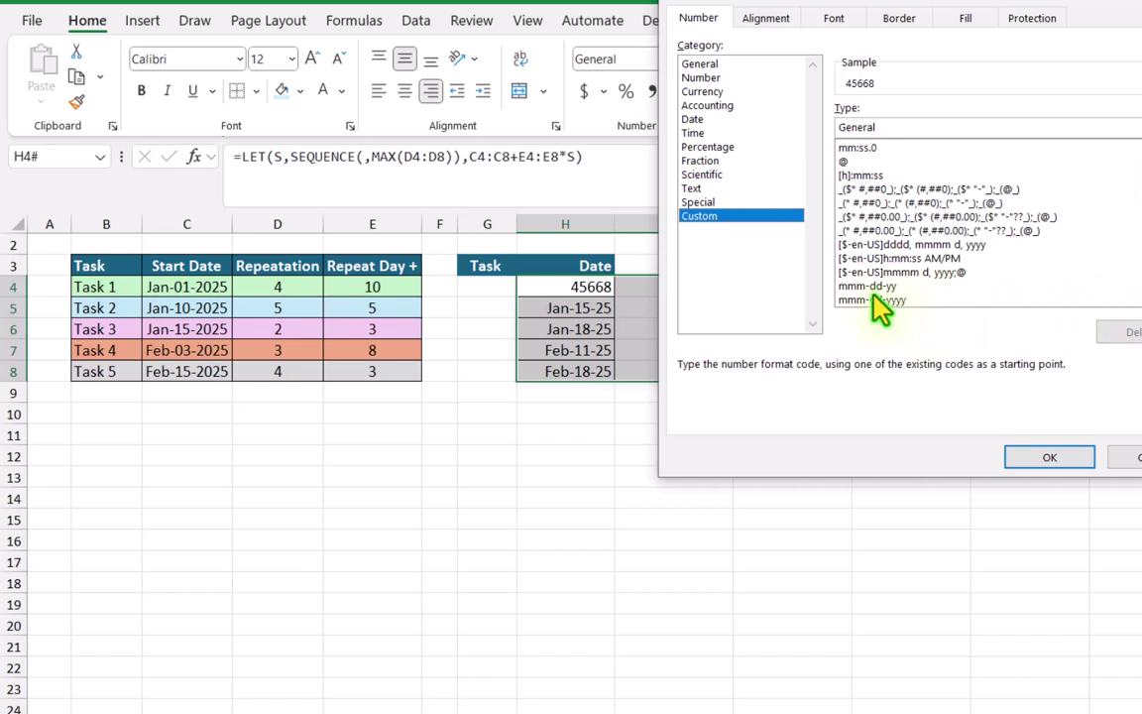
pyautogui.click(863, 286)
pyautogui.click(1036, 461)
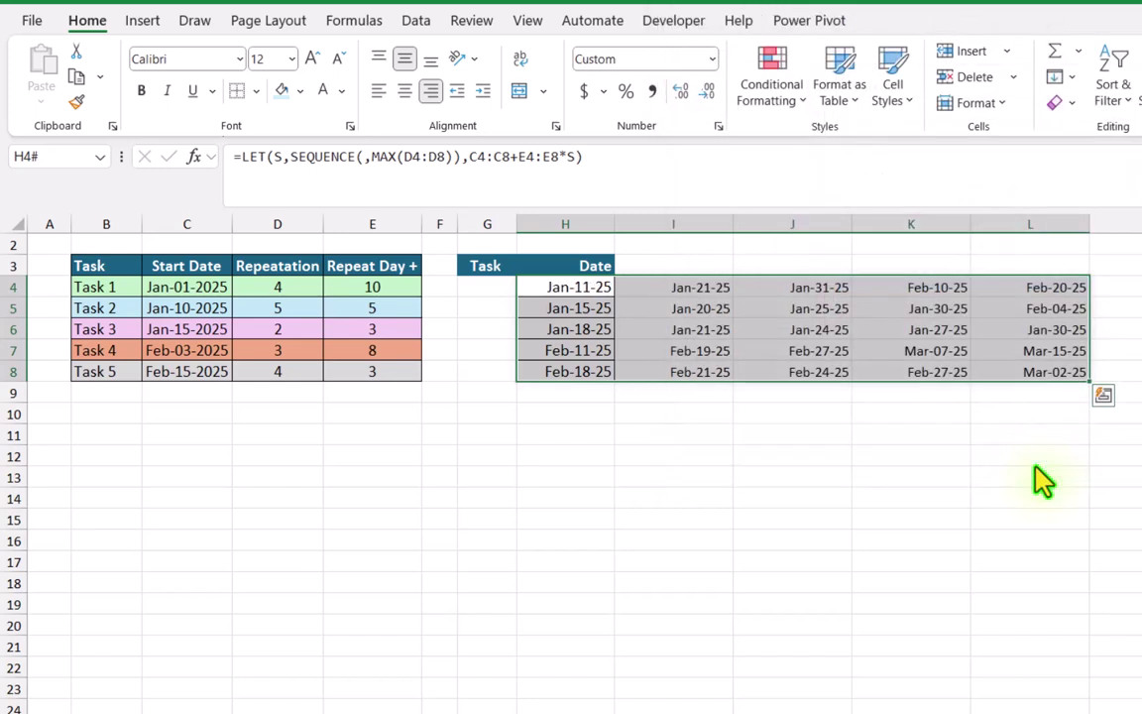
pyautogui.click(1034, 464)
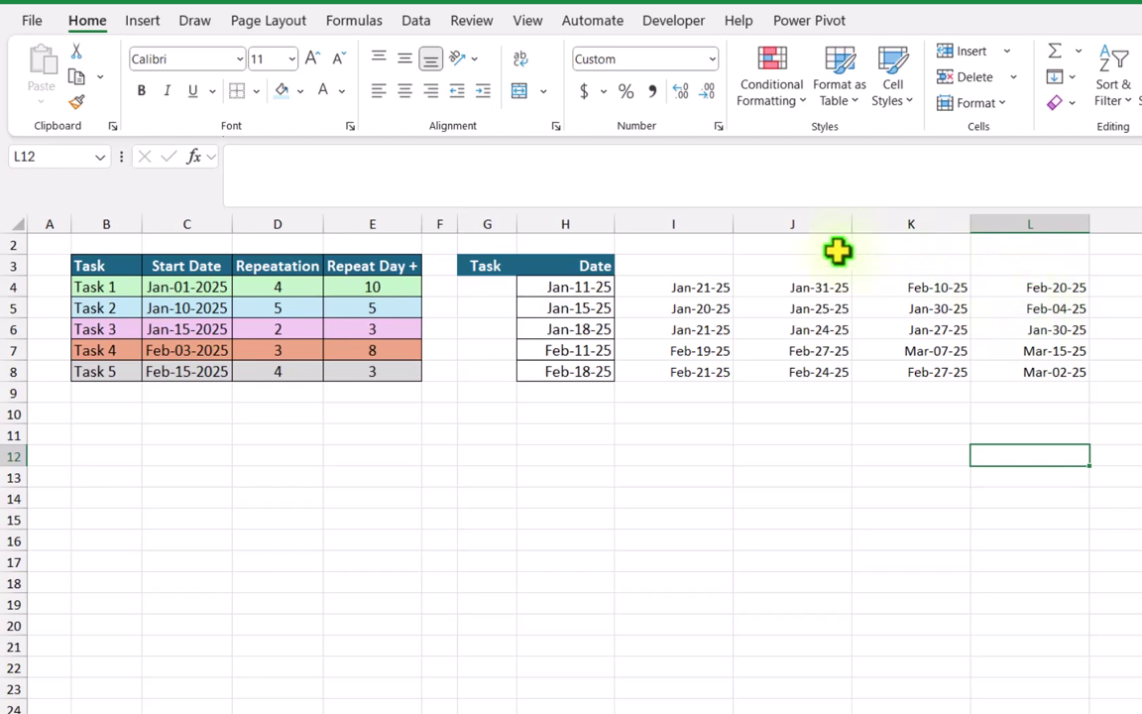
# - Change E4:E8*S to E4:E8*(S-1) in H4's formula so rows start on their start dates
pyautogui.click(587, 287)
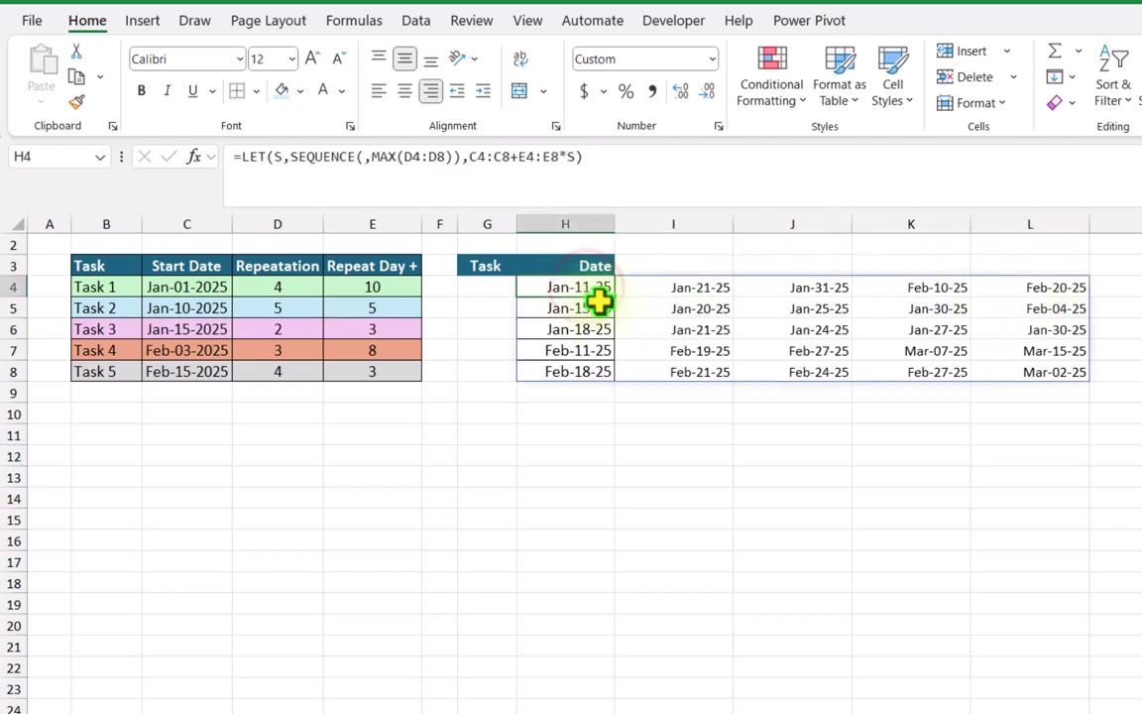
pyautogui.click(565, 155)
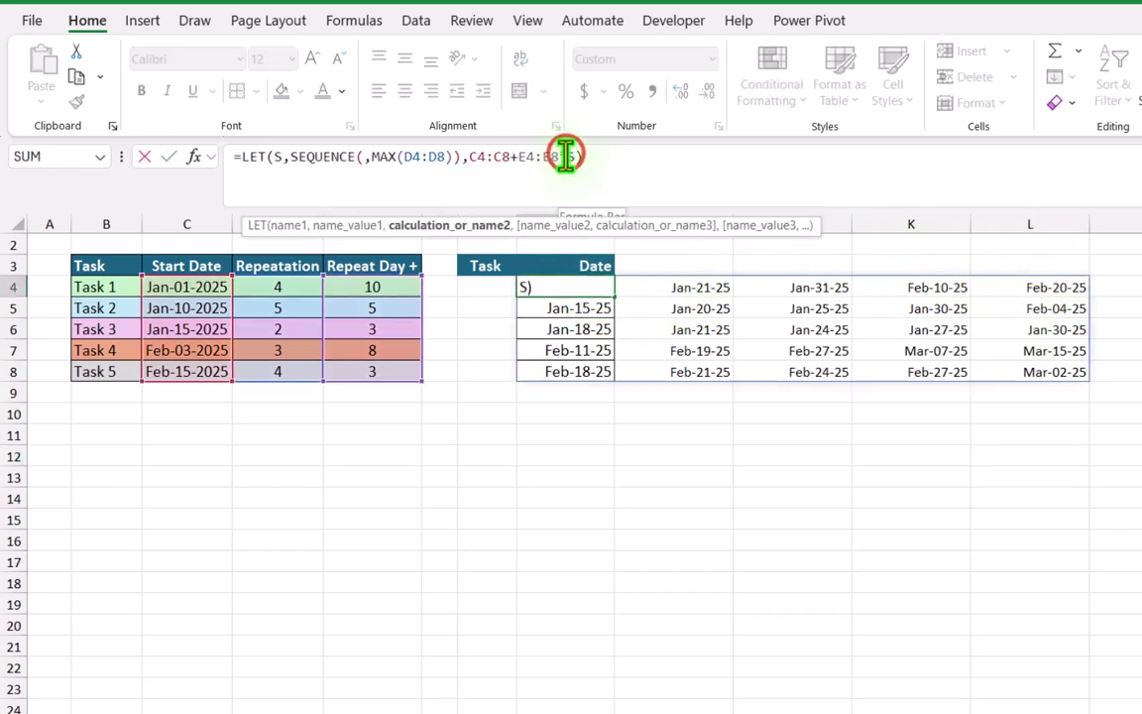
pyautogui.click(565, 155)
pyautogui.write('(S')
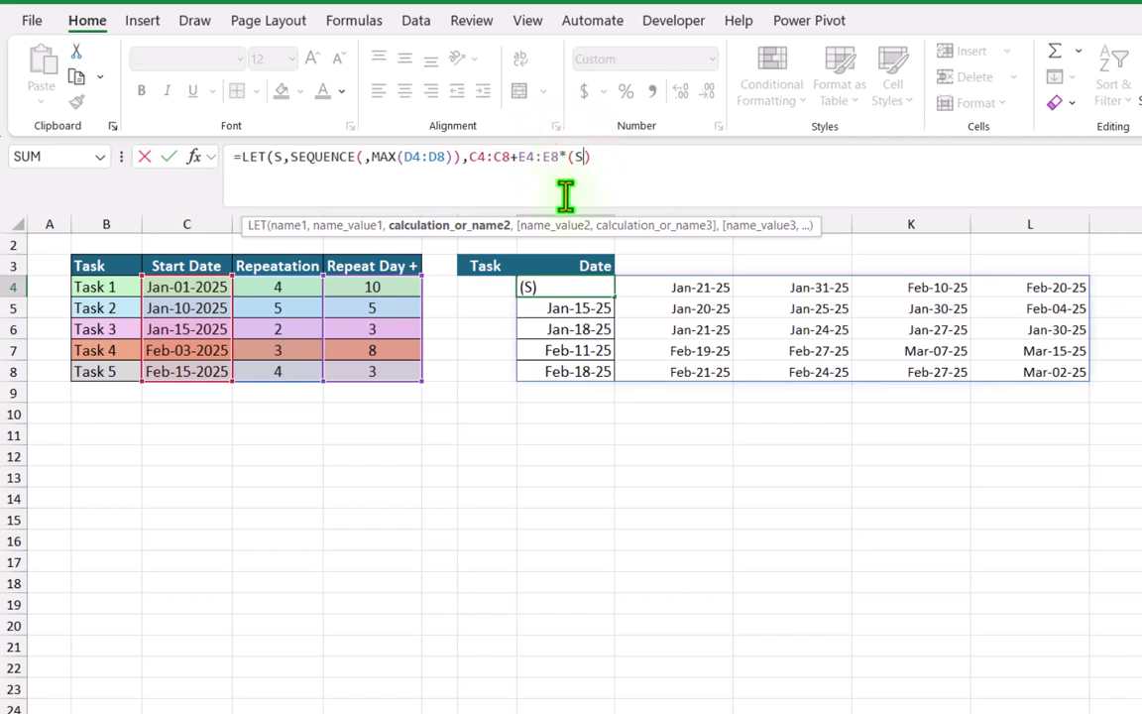
pyautogui.write('-1)')
pyautogui.press('Return')
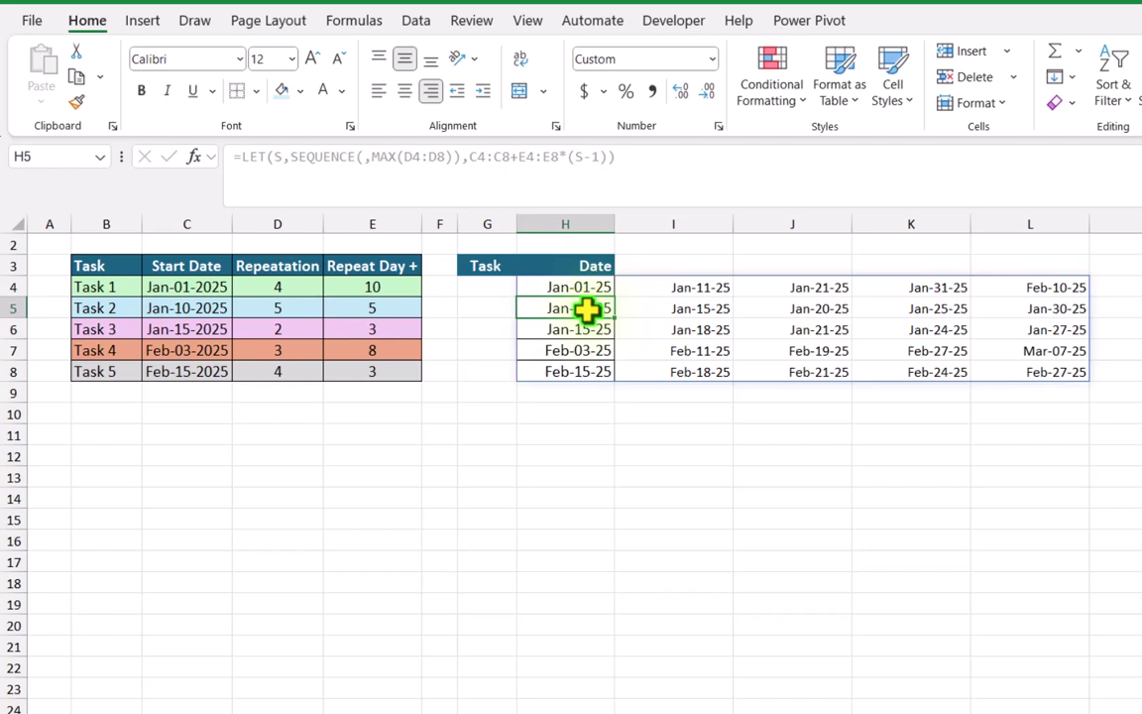
pyautogui.click(567, 286)
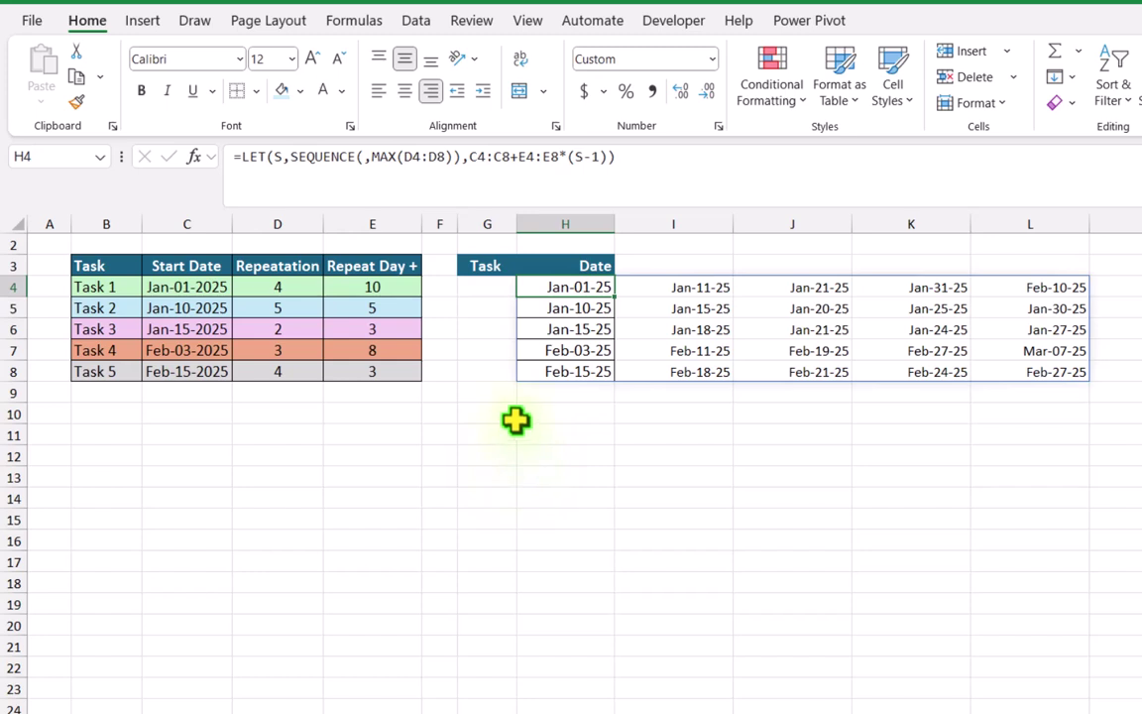
# - Wrap the date calculation in IF(D4:D8>=S, …, NA()) in H4's formula
pyautogui.click(467, 160)
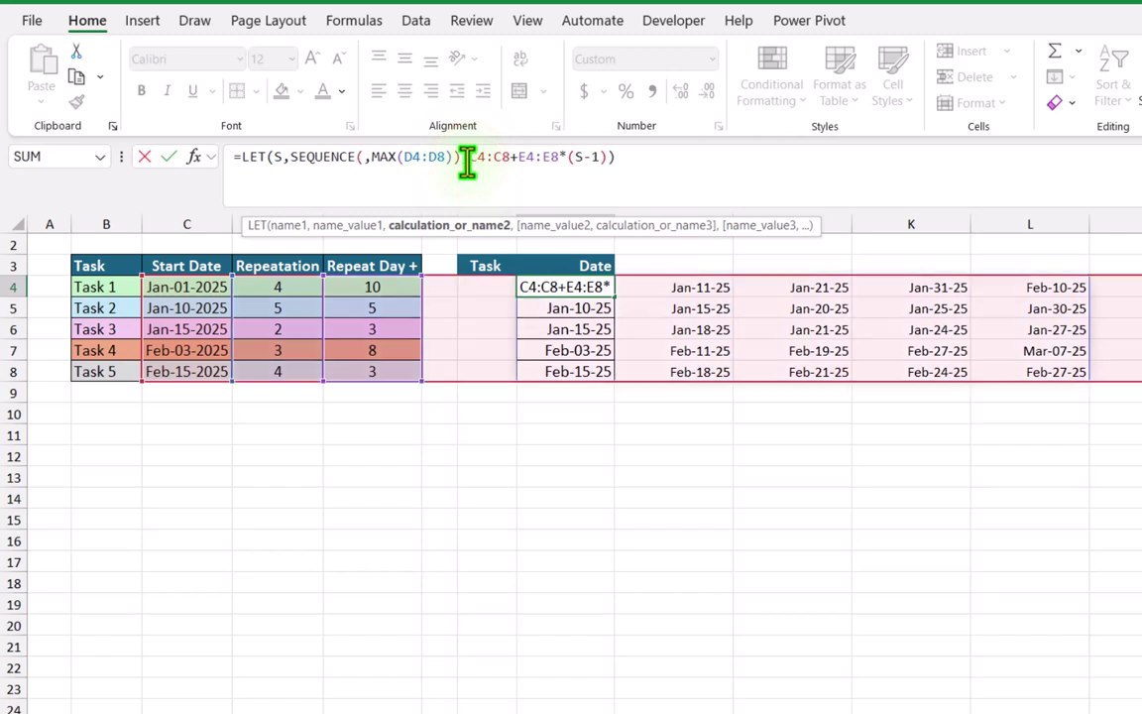
pyautogui.write('if(')
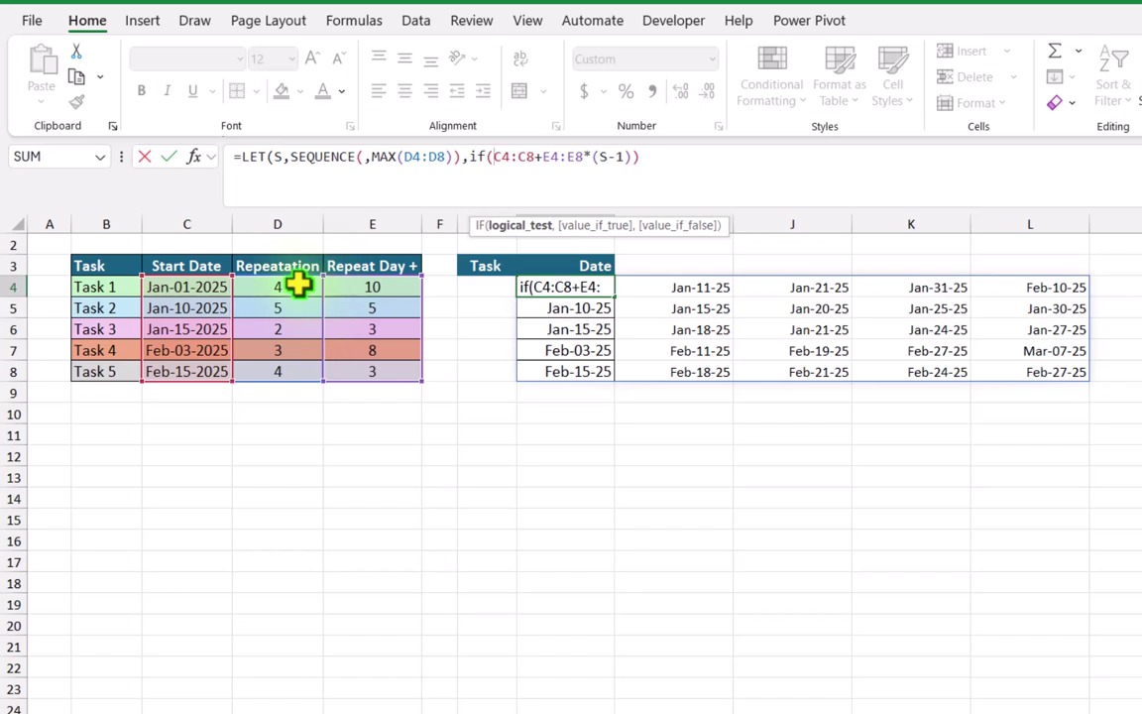
pyautogui.moveTo(299, 285); pyautogui.dragTo(303, 366)
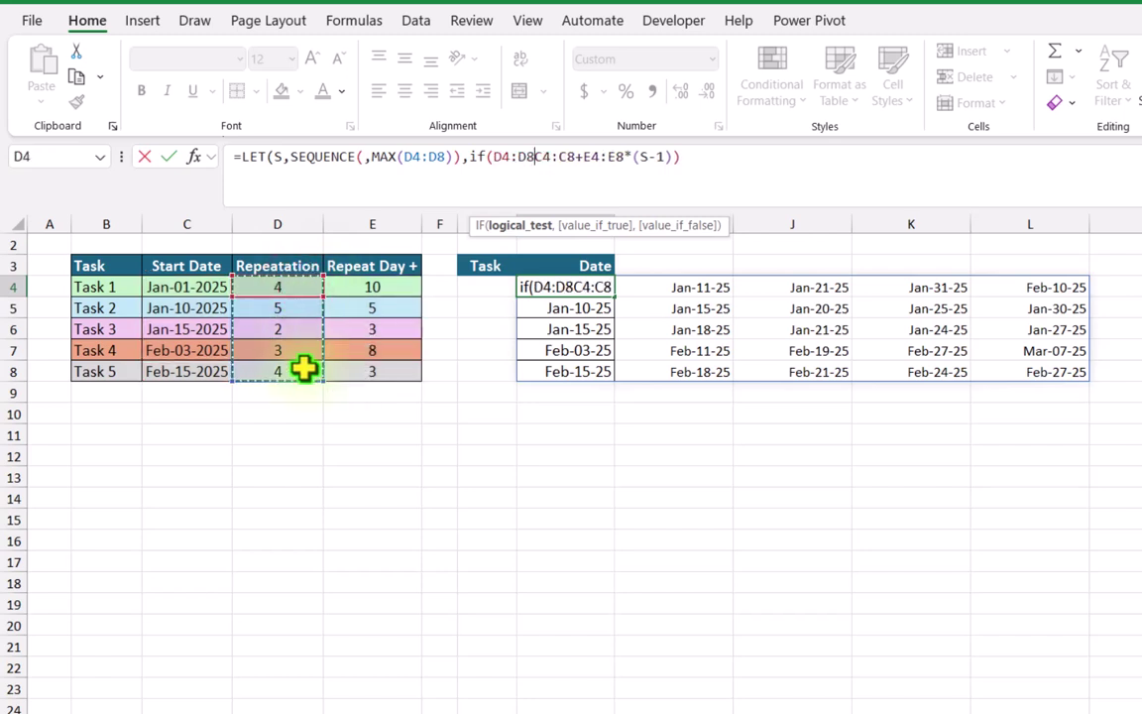
pyautogui.write('>')
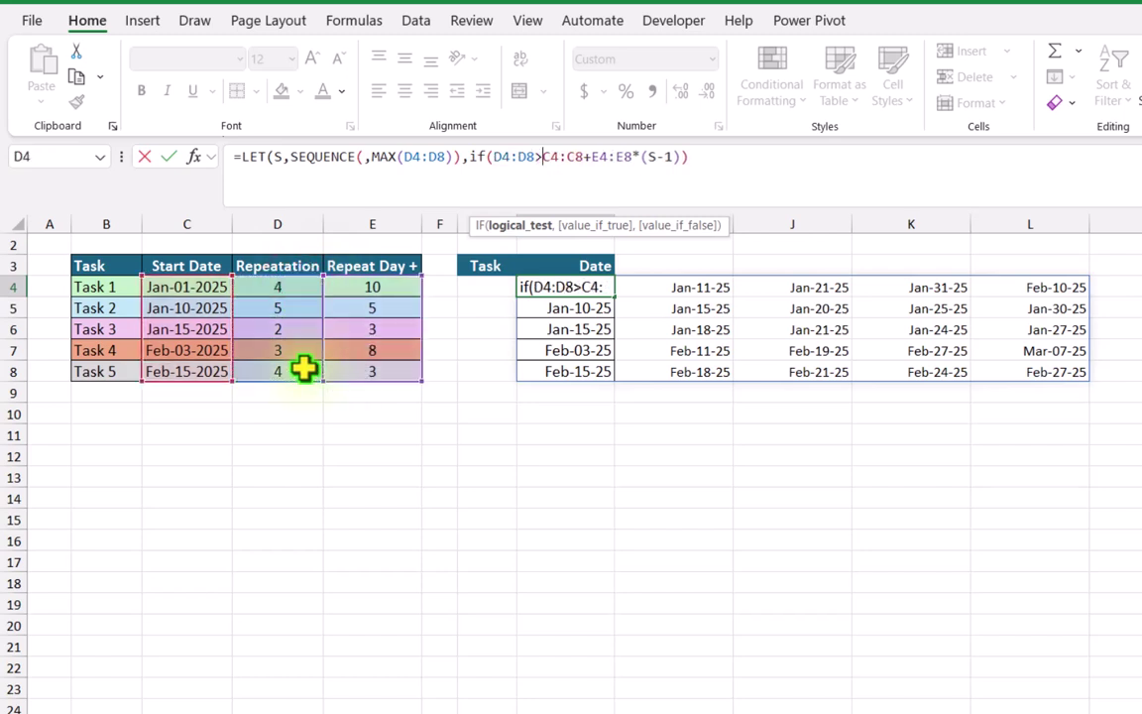
pyautogui.write('=')
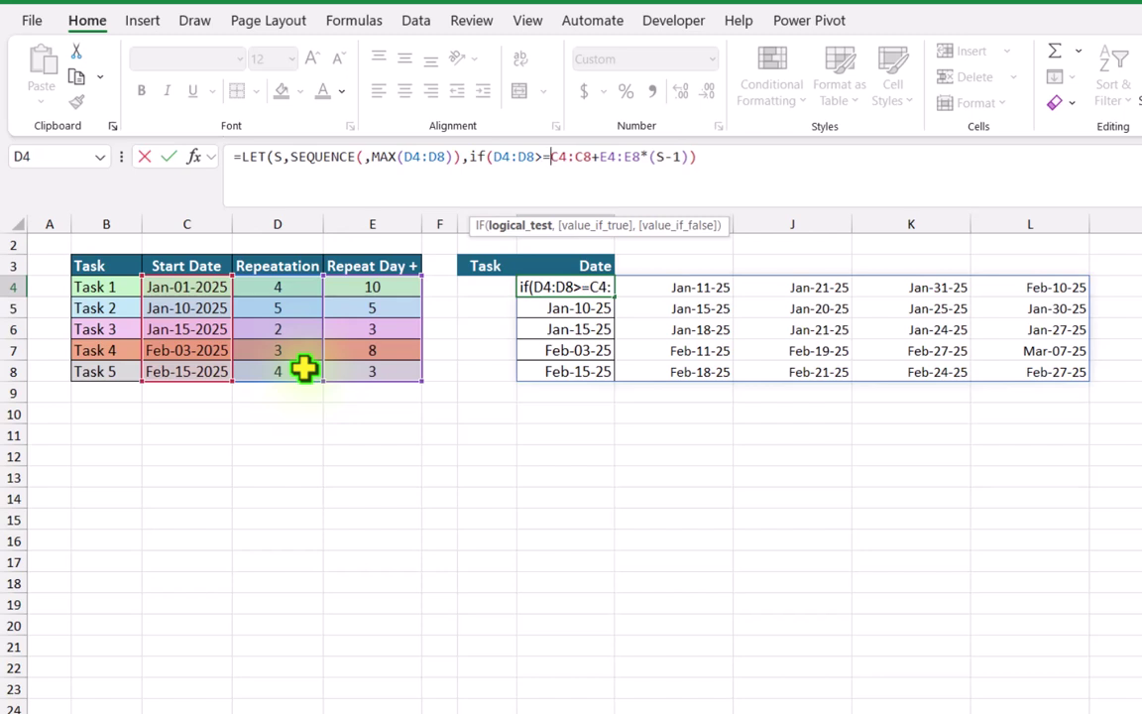
pyautogui.write('S')
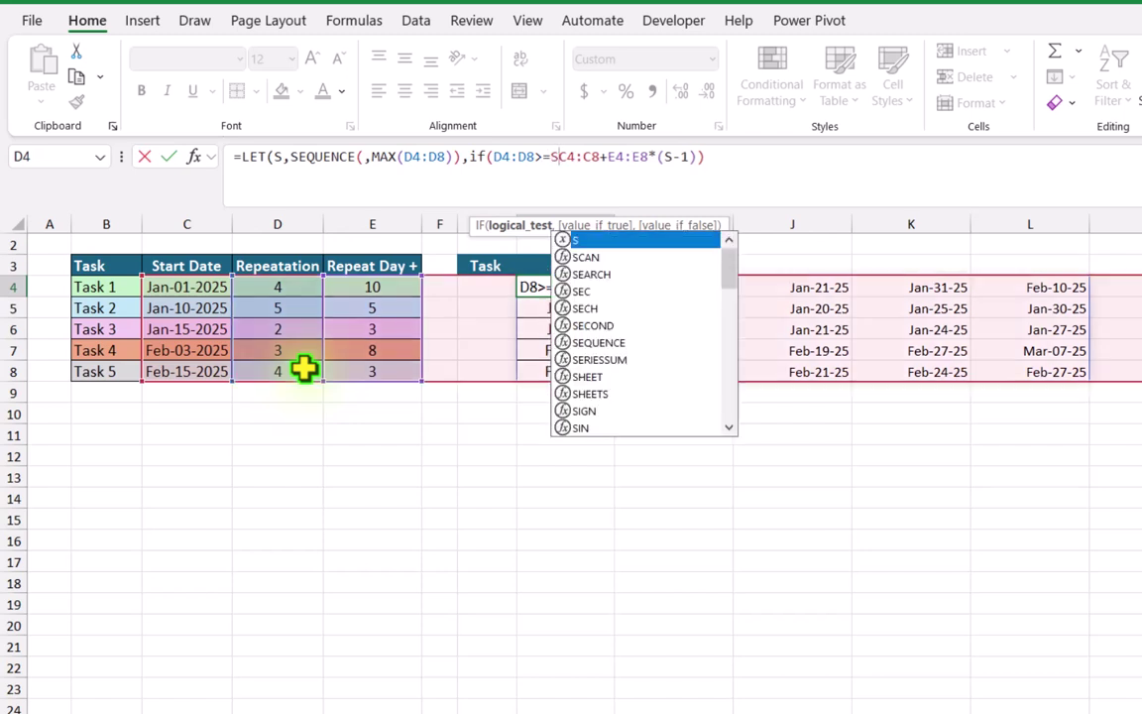
pyautogui.write(',')
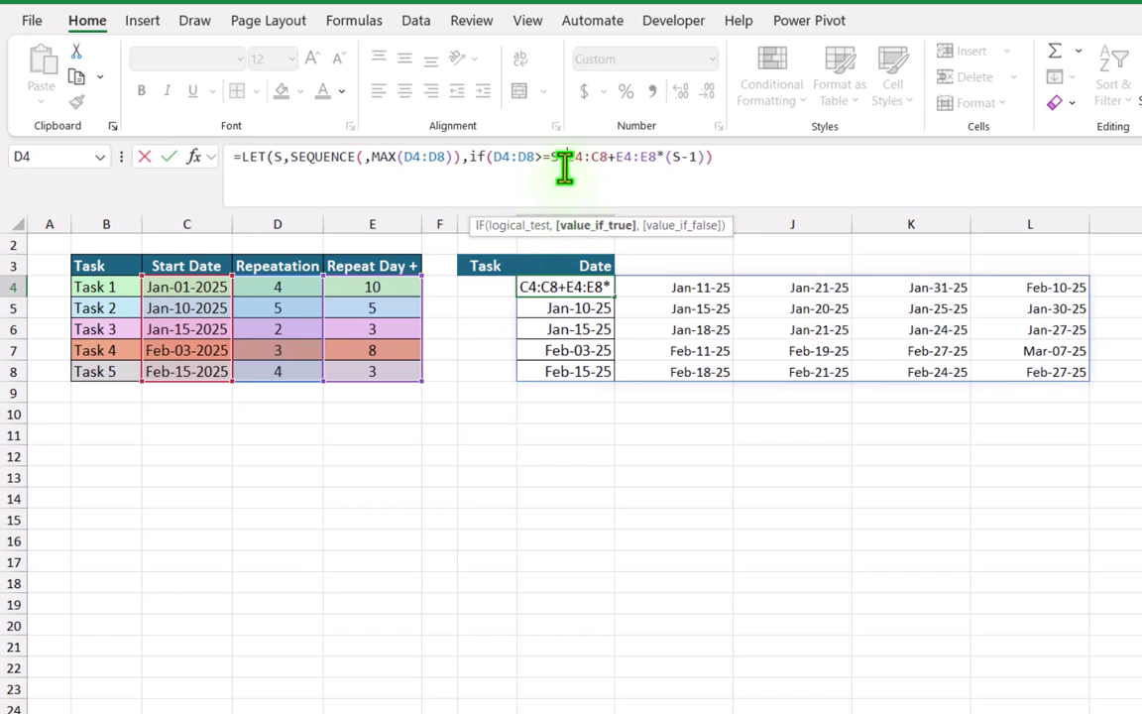
pyautogui.moveTo(568, 157); pyautogui.dragTo(701, 161)
pyautogui.click(703, 160)
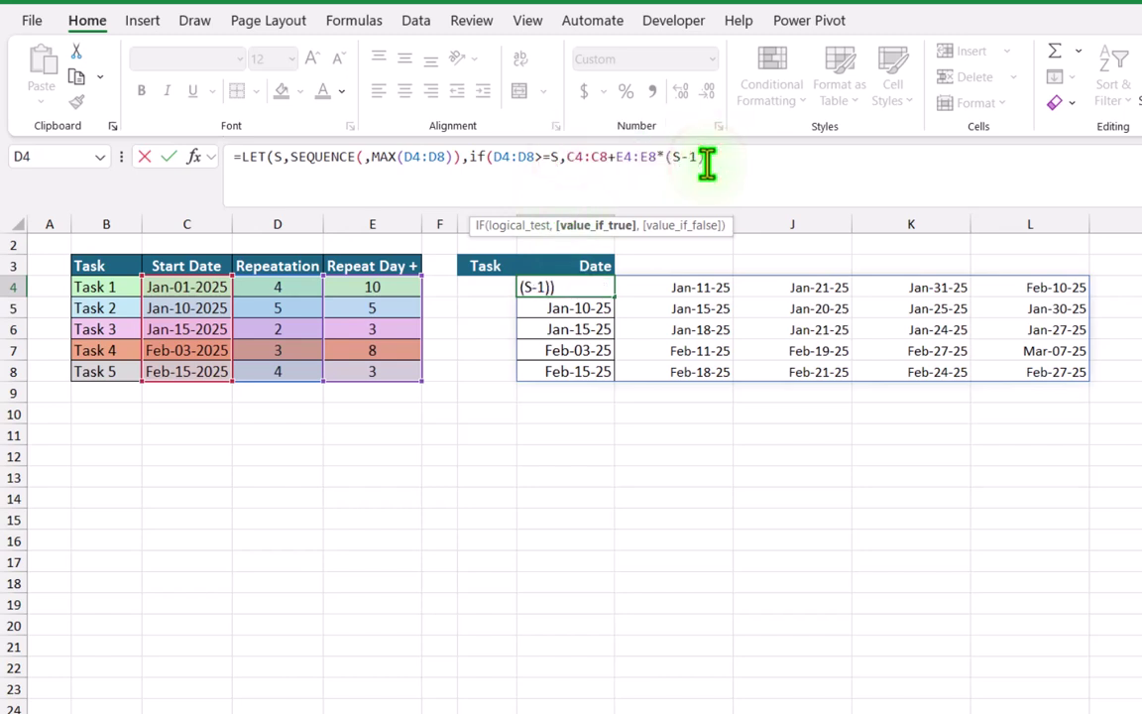
pyautogui.write('),')
pyautogui.write('NA')
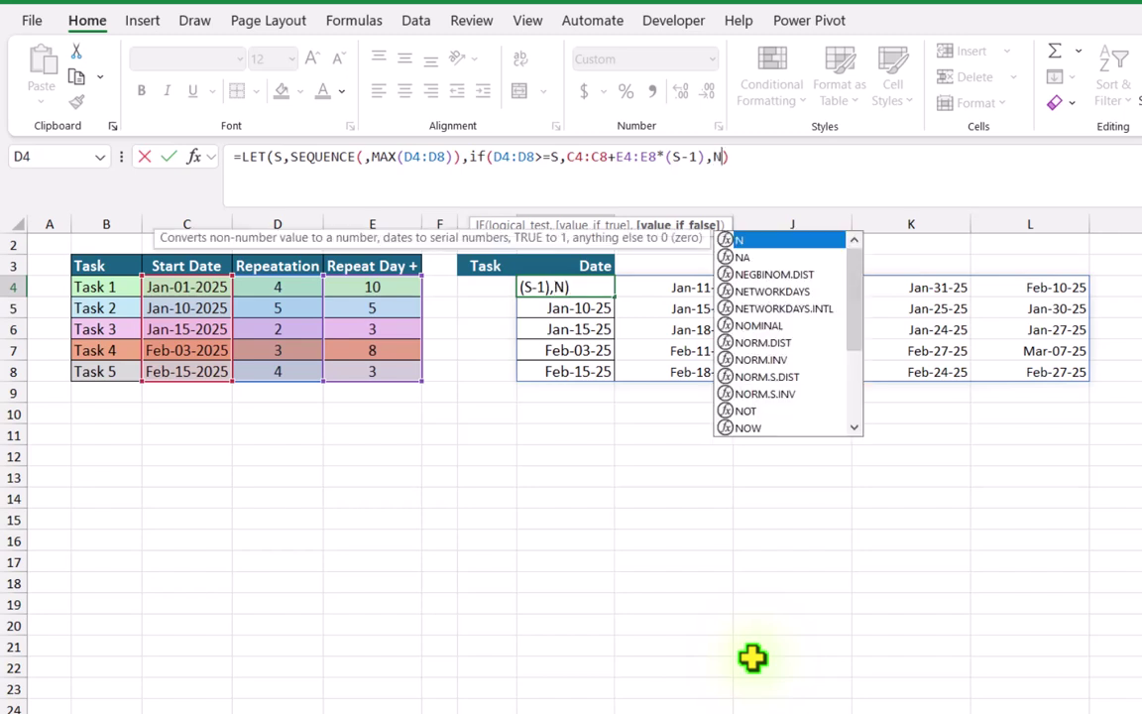
pyautogui.write('()')
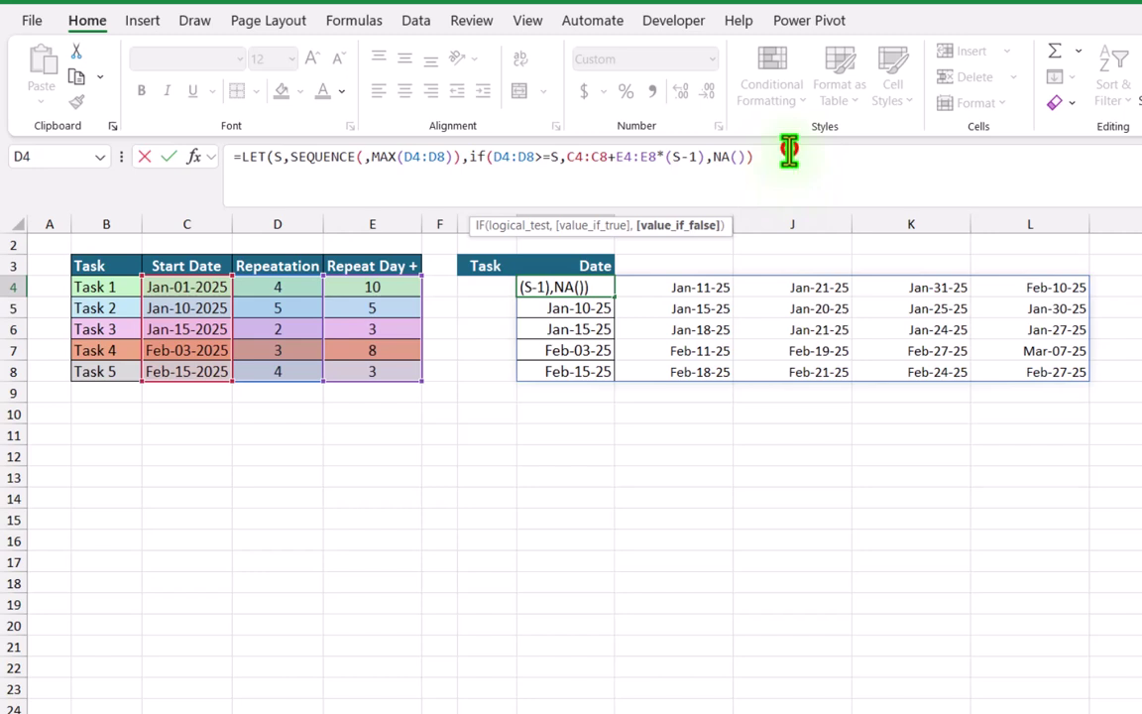
pyautogui.write('))')
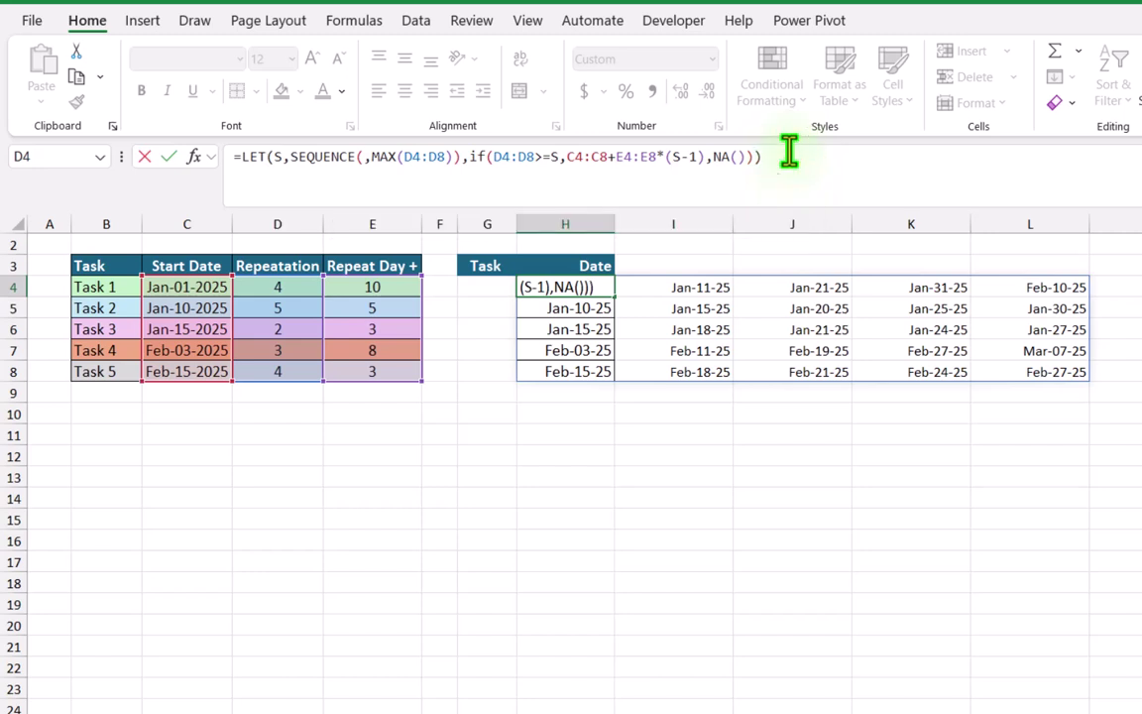
pyautogui.press('Return')
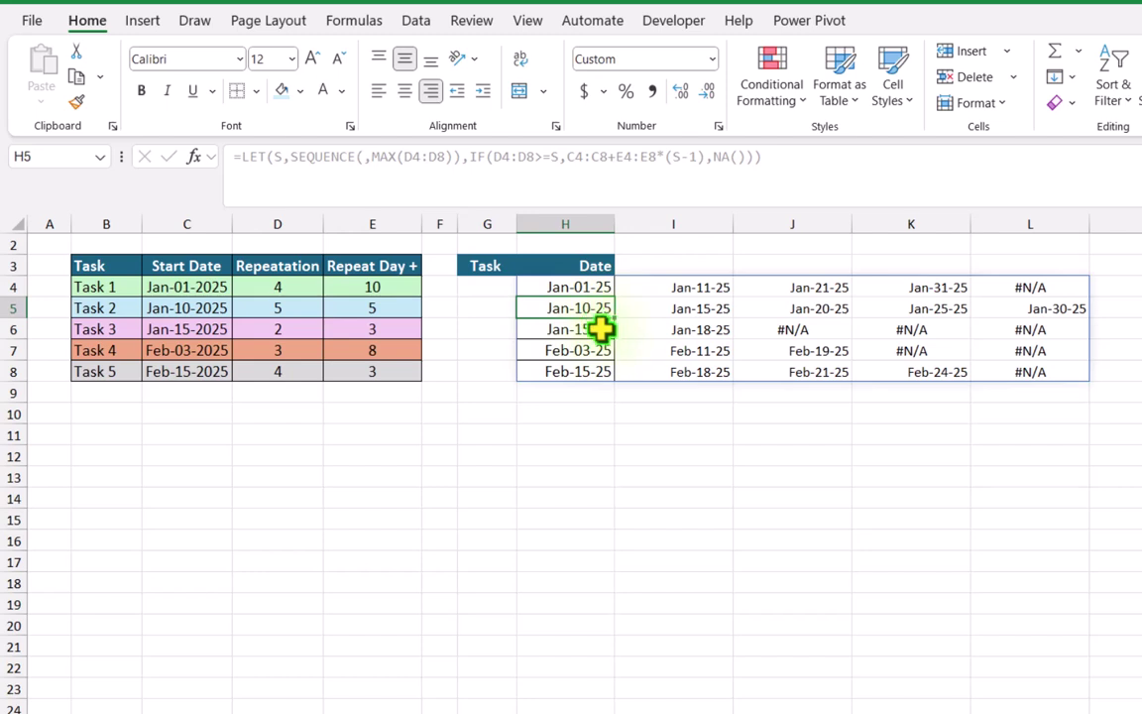
# - Change Task 3's Repeatation in D6 from 2 to 3, adding a Jan-21-25 date
pyautogui.click(282, 331)
pyautogui.doubleClick(282, 331)
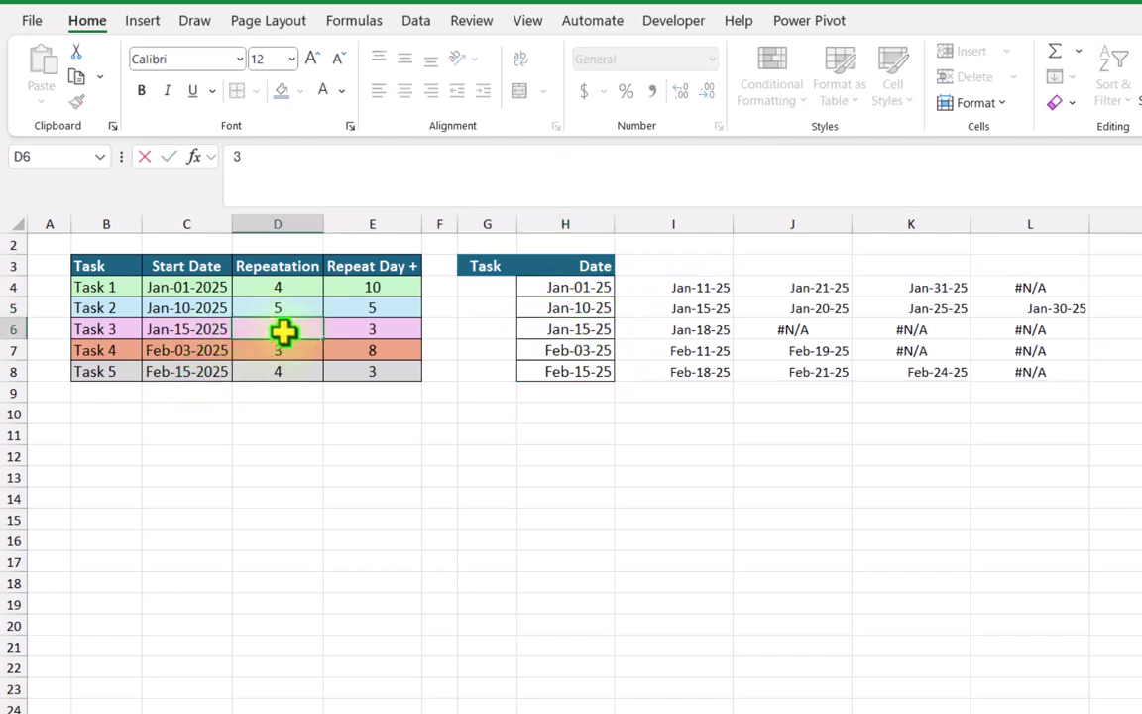
pyautogui.press('Return')
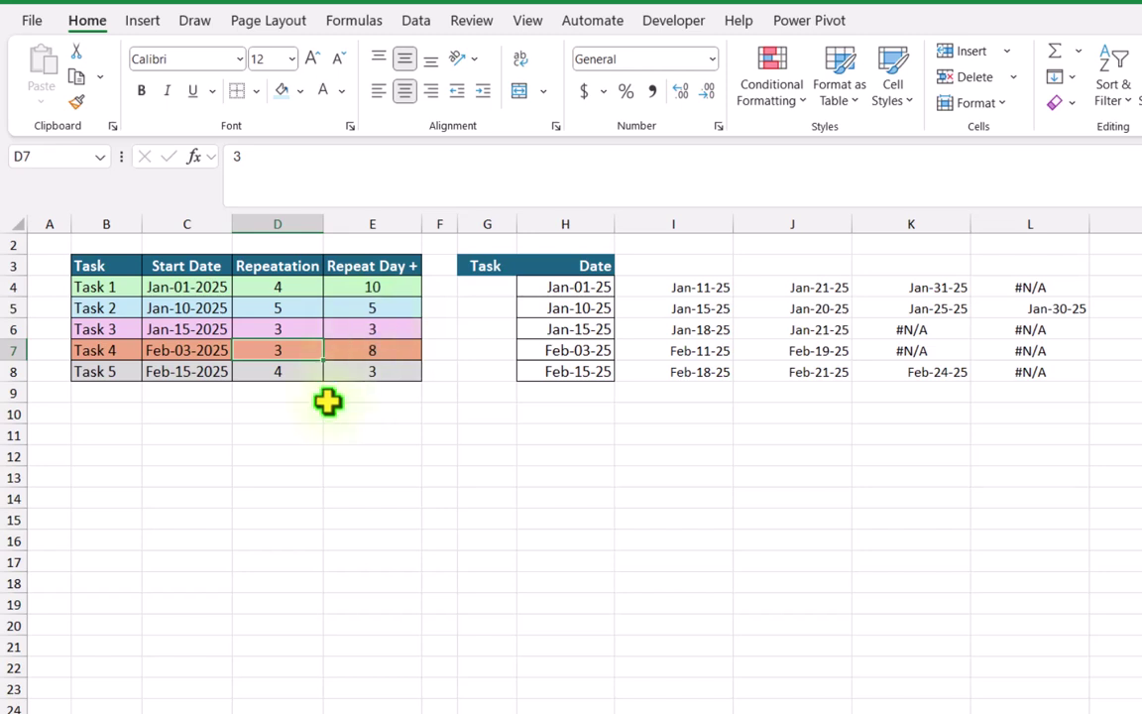
pyautogui.click(544, 286)
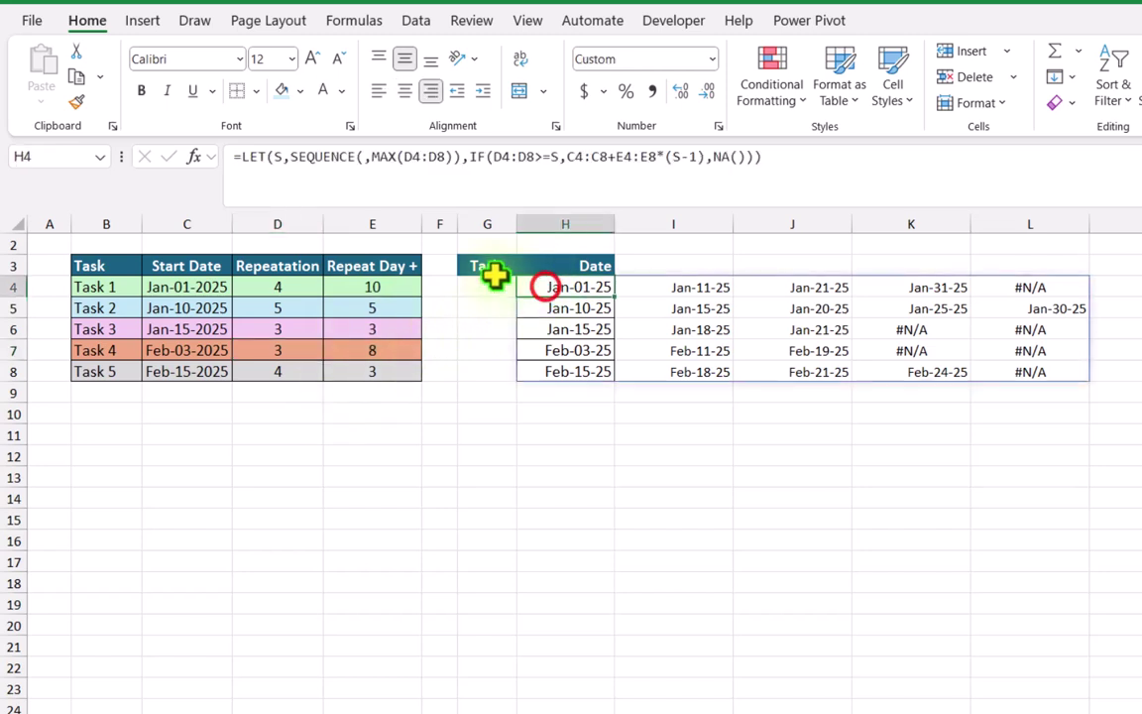
# - Wrap H4's formula in TOCOL with option 3 to stack all dates into one column, dropping errors
pyautogui.click(242, 155)
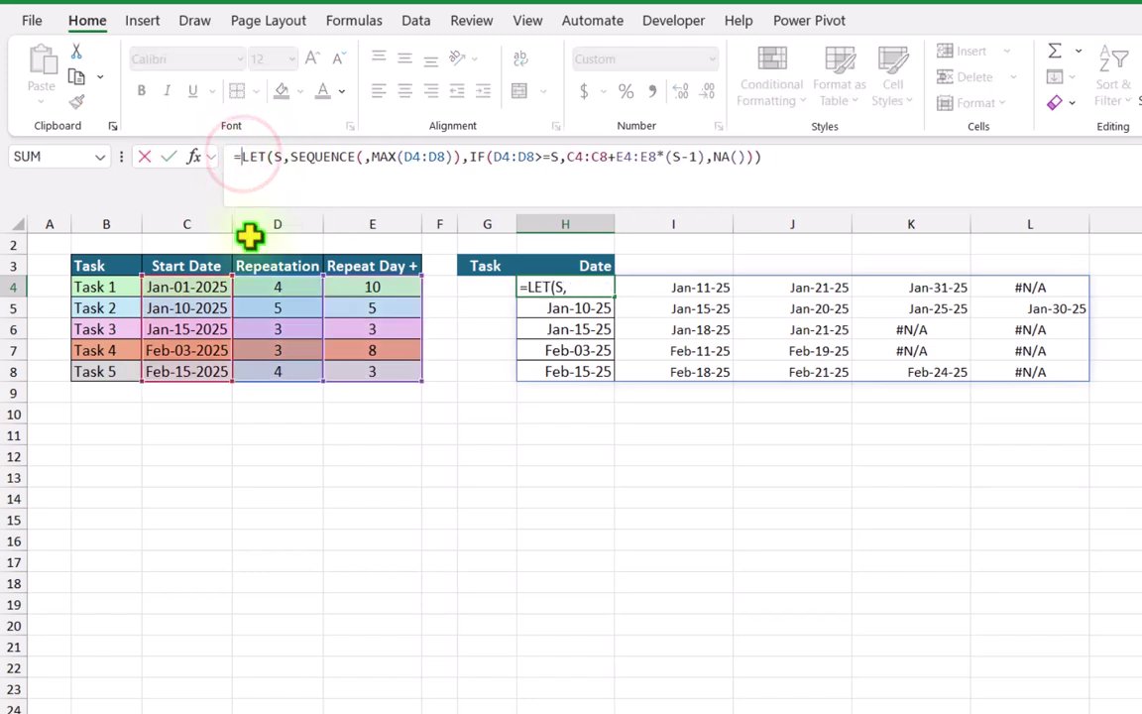
pyautogui.write('Toco')
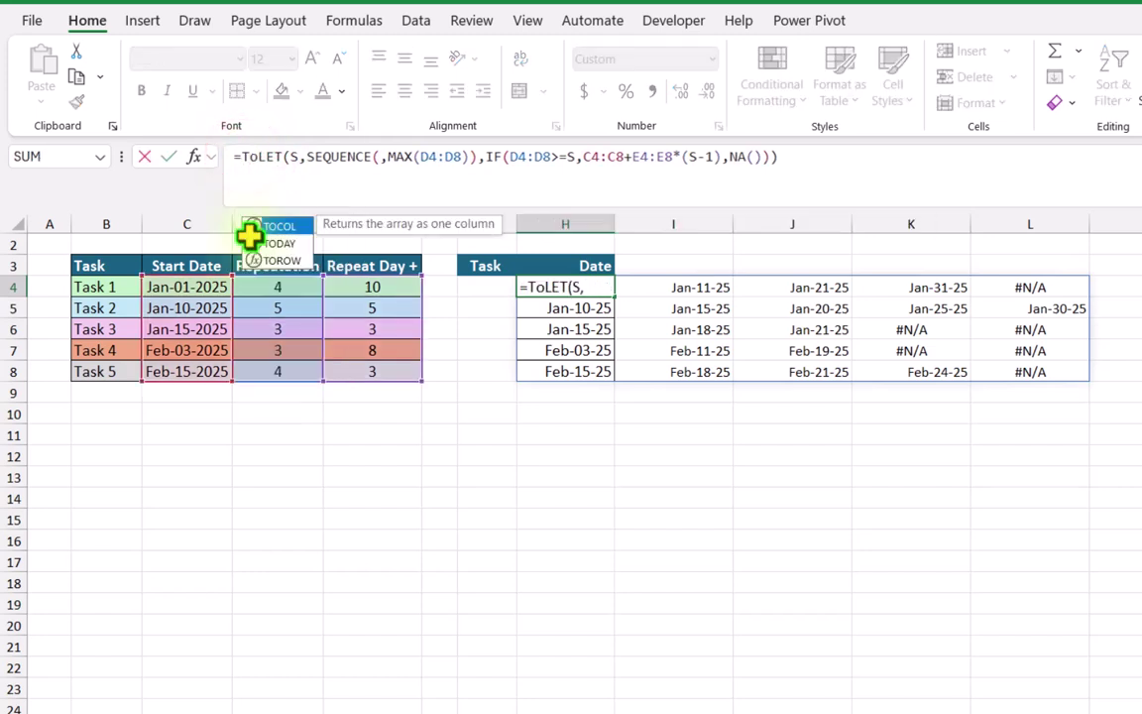
pyautogui.write('l')
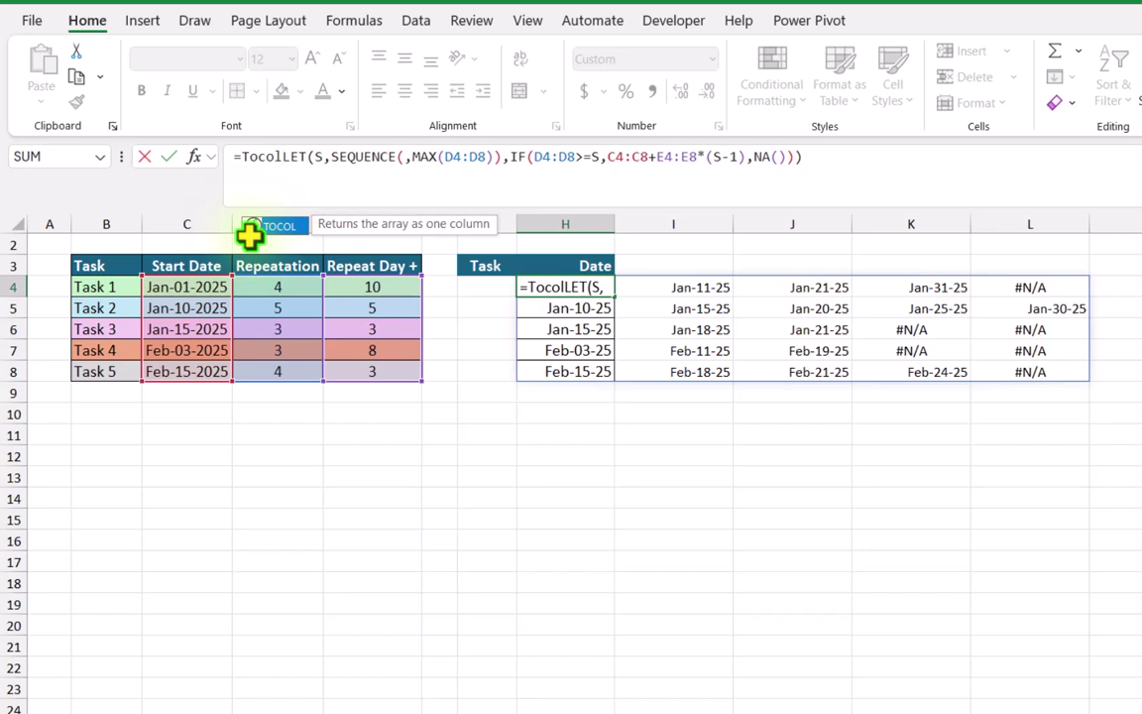
pyautogui.write('(')
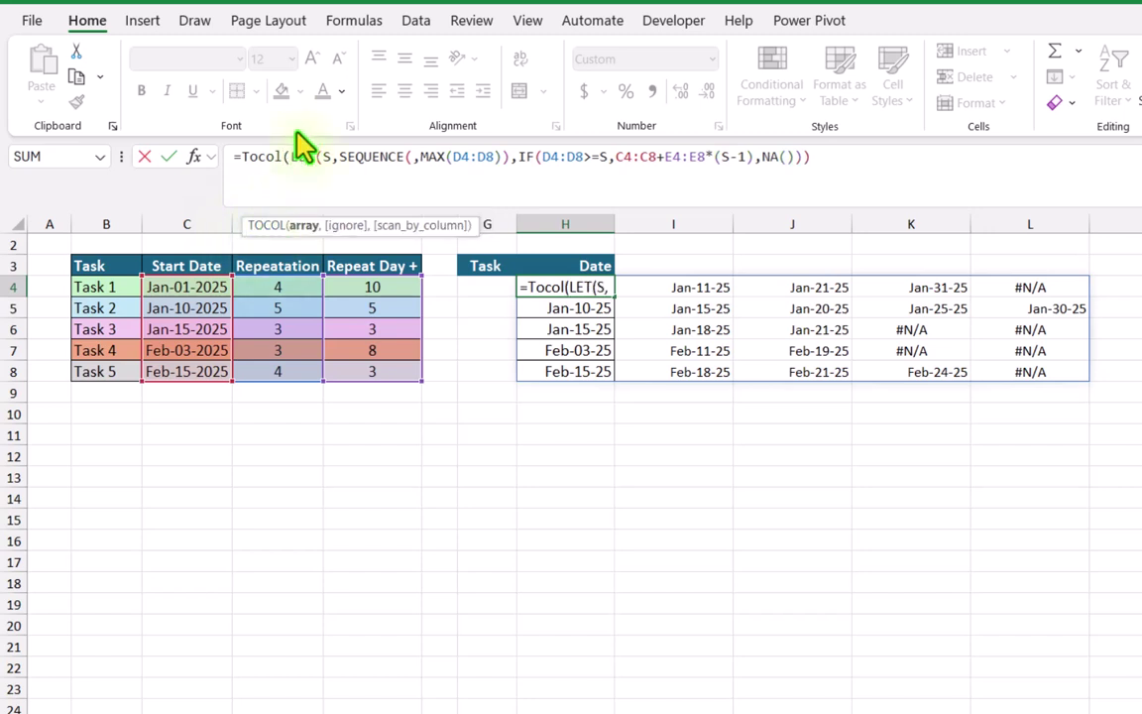
pyautogui.click(822, 155)
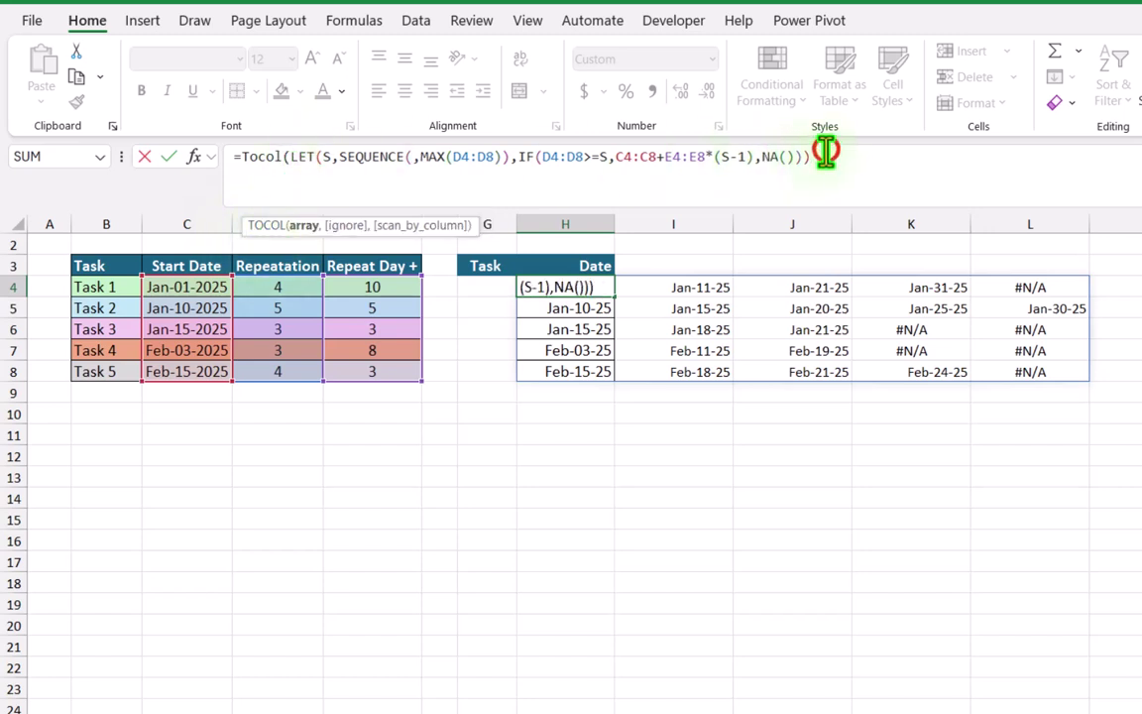
pyautogui.write(',')
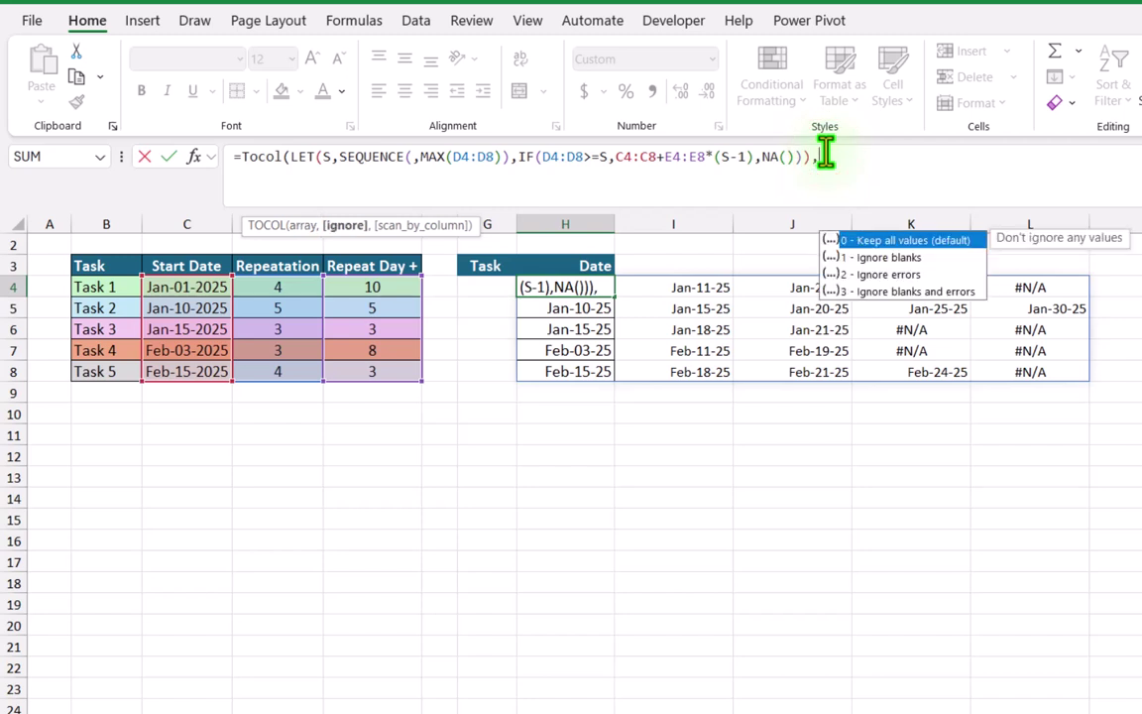
pyautogui.click(897, 292)
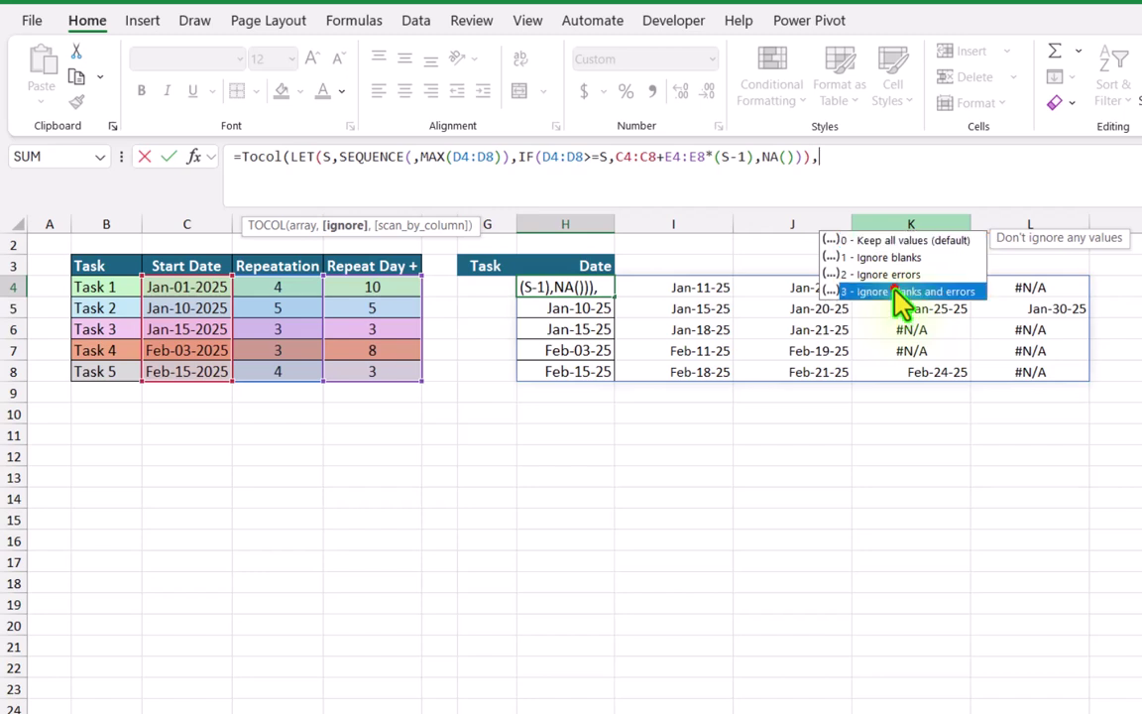
pyautogui.doubleClick(895, 292)
pyautogui.write(')')
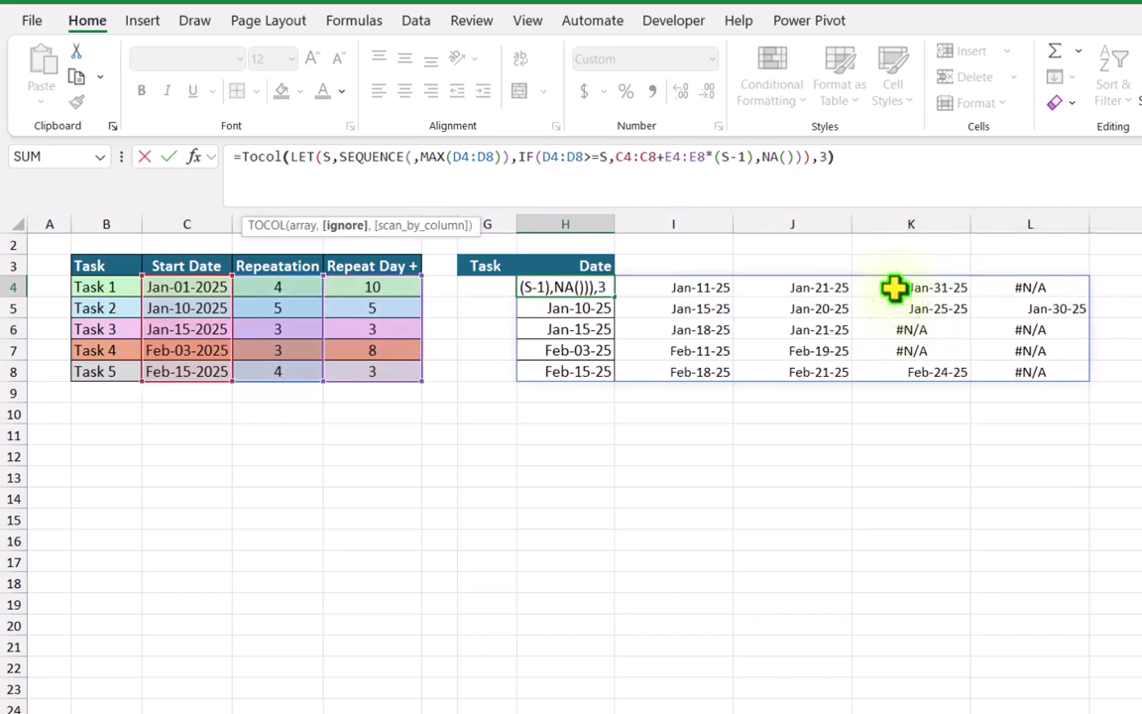
pyautogui.press('Return')
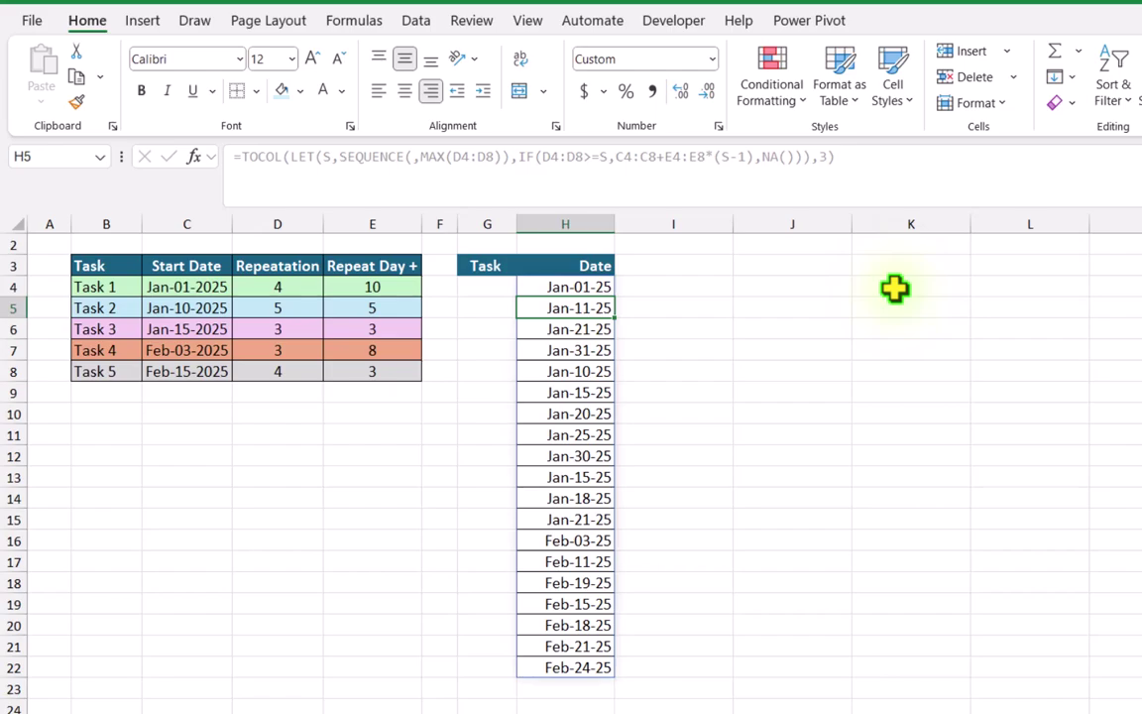
pyautogui.click(772, 286)
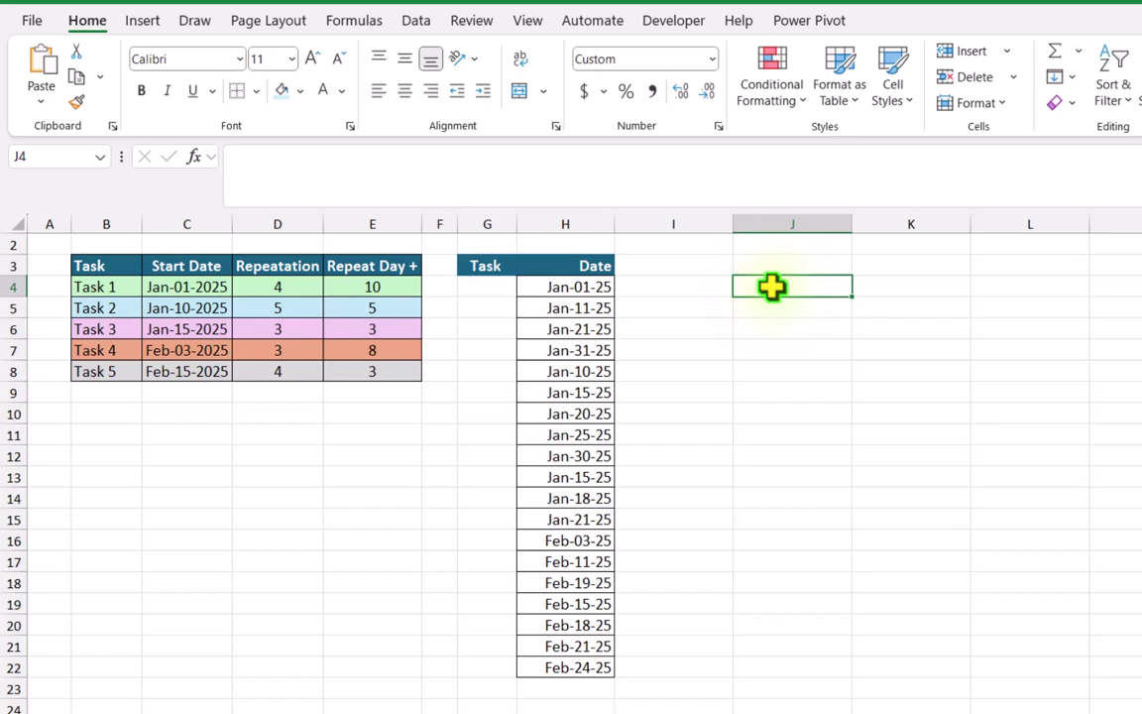
# - Enter =LET(X,SEQUENCE(,MAX(D4:D8)),IF(D4:D8>=X,B4:B8,NA())) in J4
pyautogui.click(403, 176)
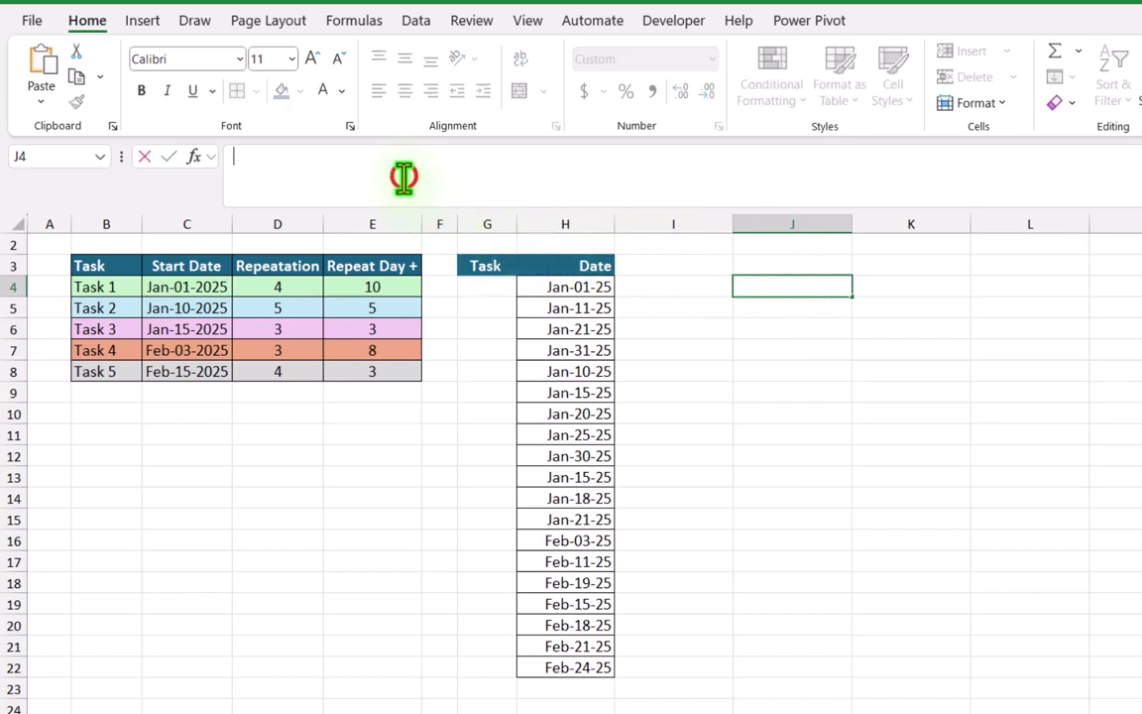
pyautogui.write('=LET(')
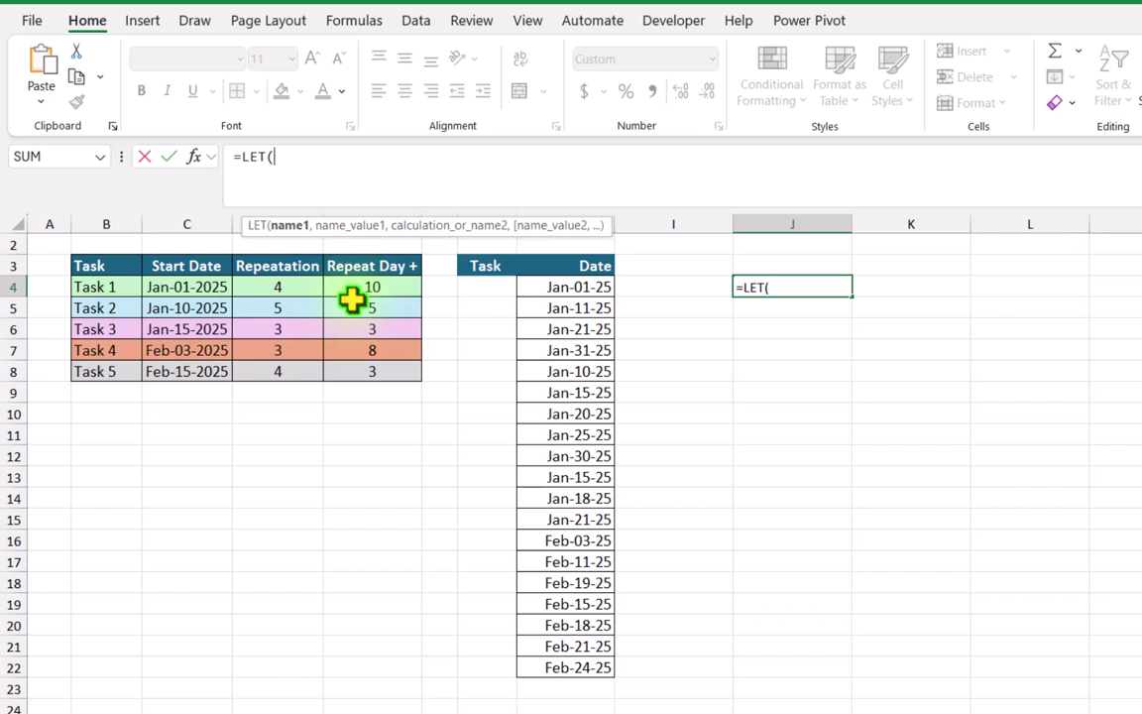
pyautogui.write('X,')
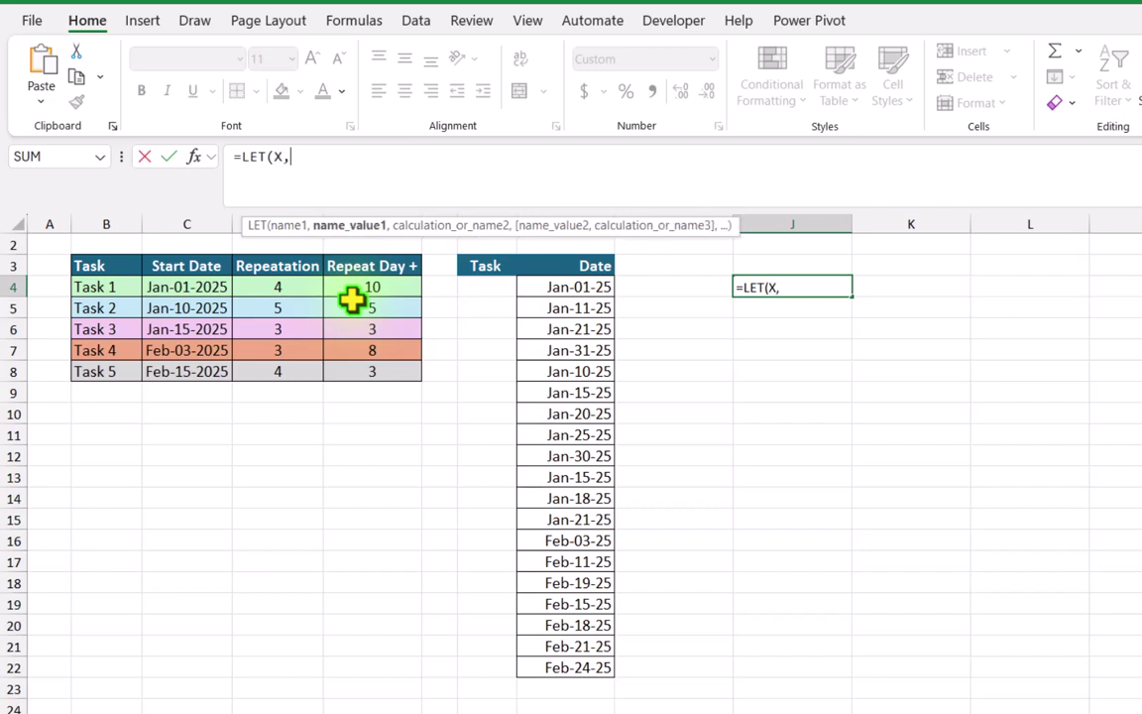
pyautogui.write('SEQ')
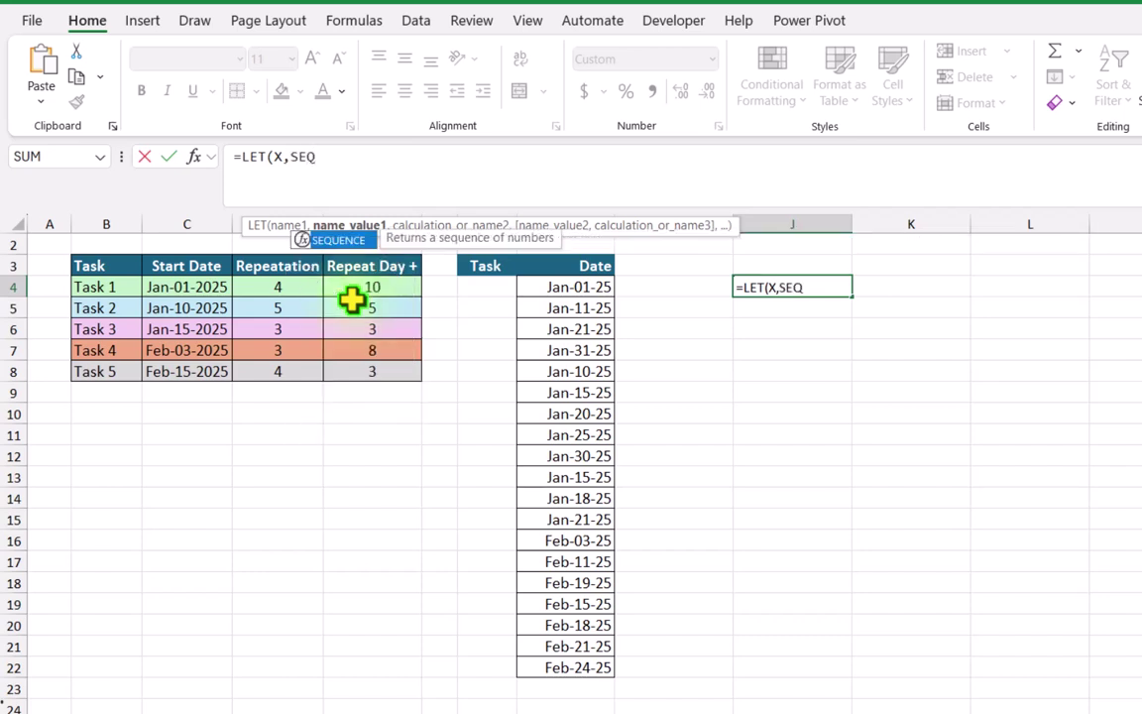
pyautogui.doubleClick(349, 238)
pyautogui.write(',')
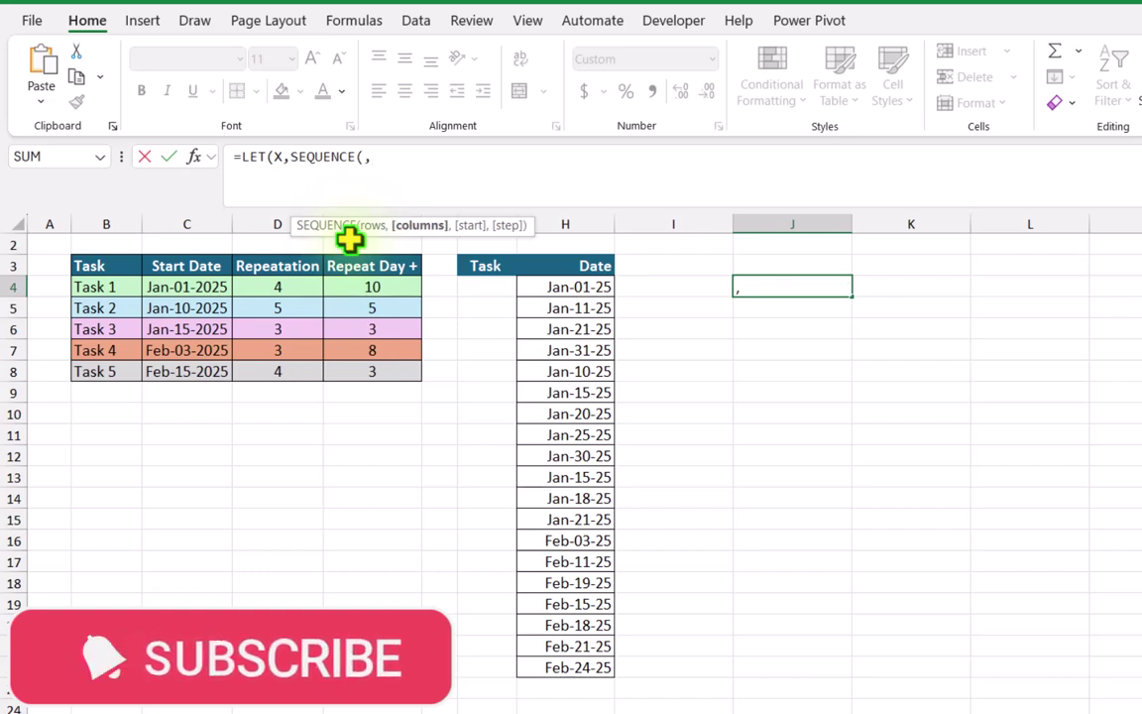
pyautogui.write('MAX(')
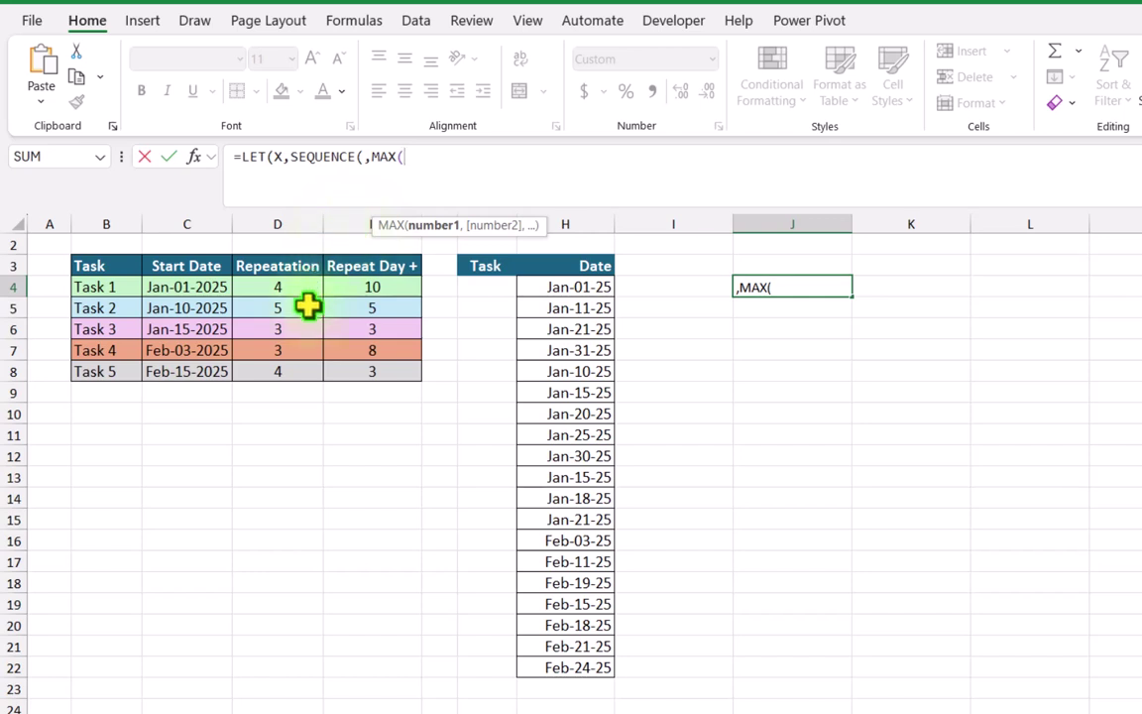
pyautogui.moveTo(307, 289); pyautogui.dragTo(313, 377)
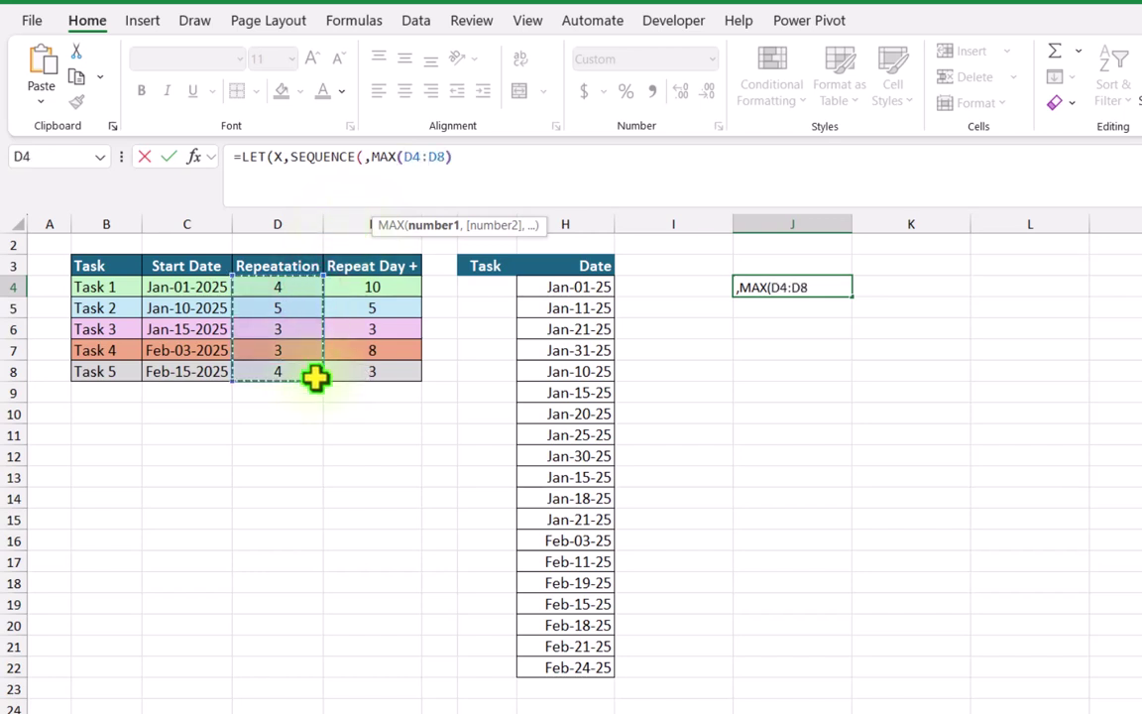
pyautogui.write(')')
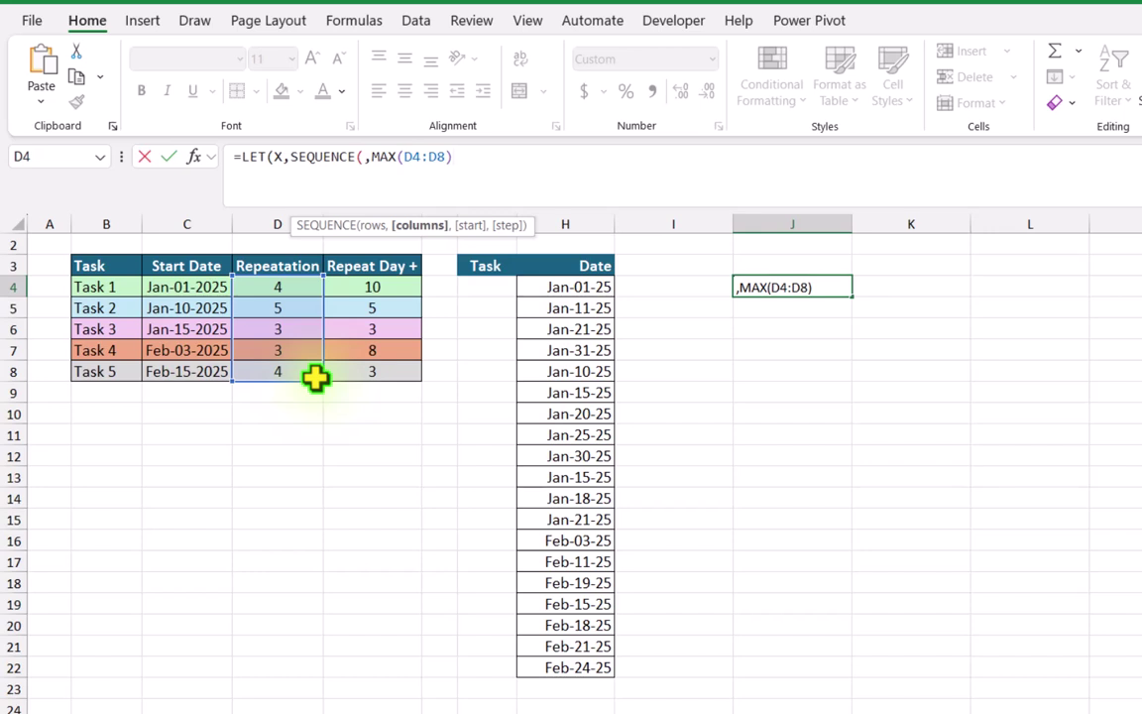
pyautogui.write('),')
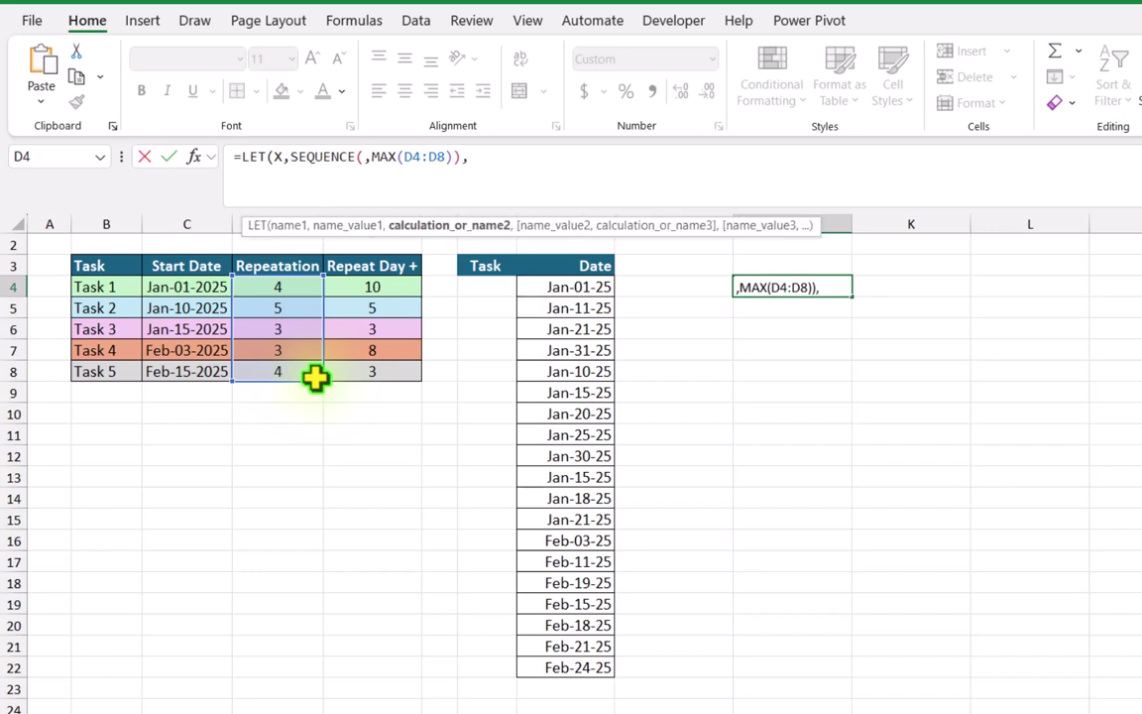
pyautogui.write('IF')
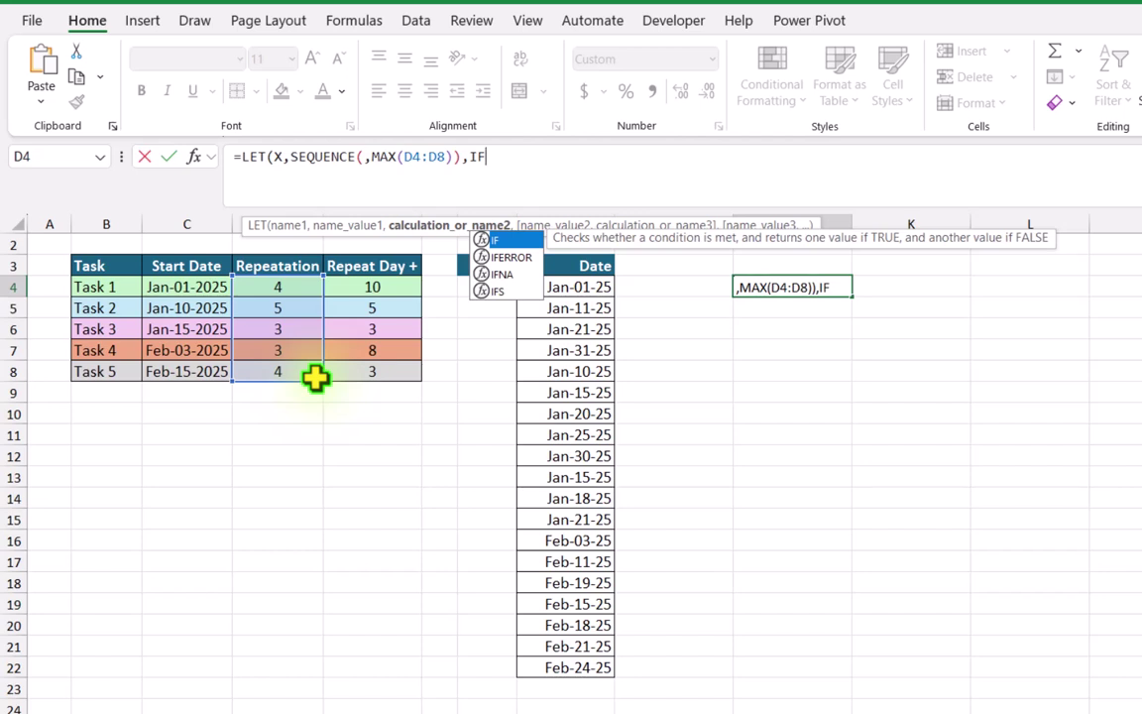
pyautogui.write('(')
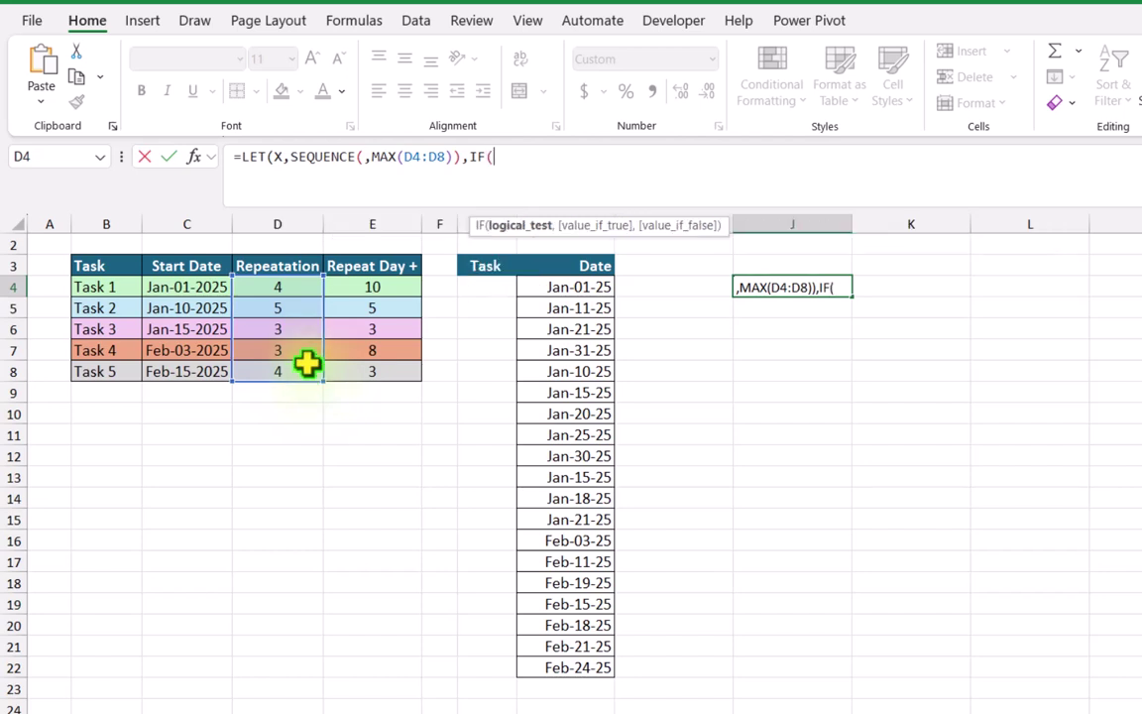
pyautogui.moveTo(291, 289); pyautogui.dragTo(297, 373)
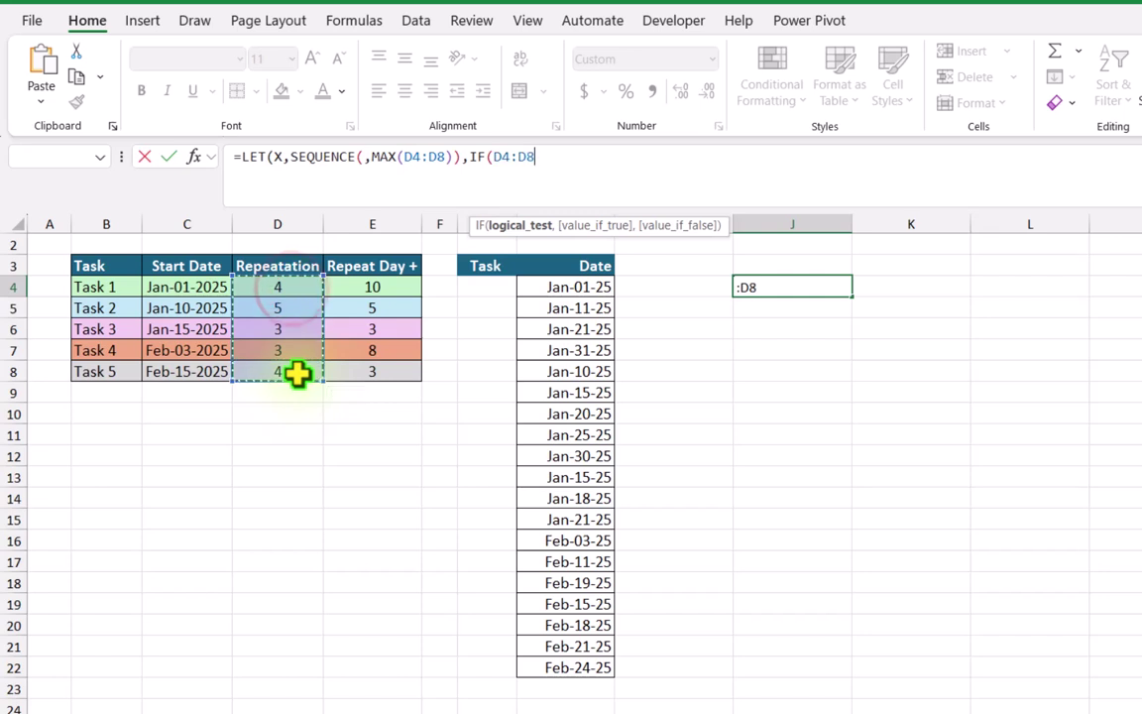
pyautogui.write('>=')
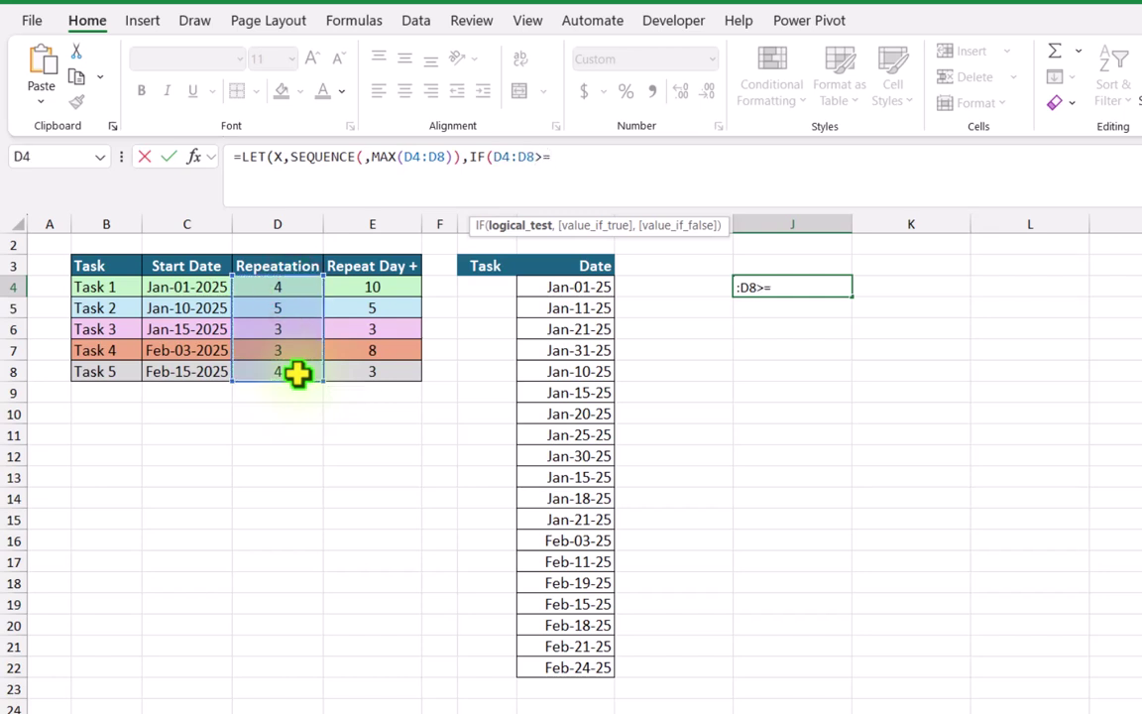
pyautogui.write('X,')
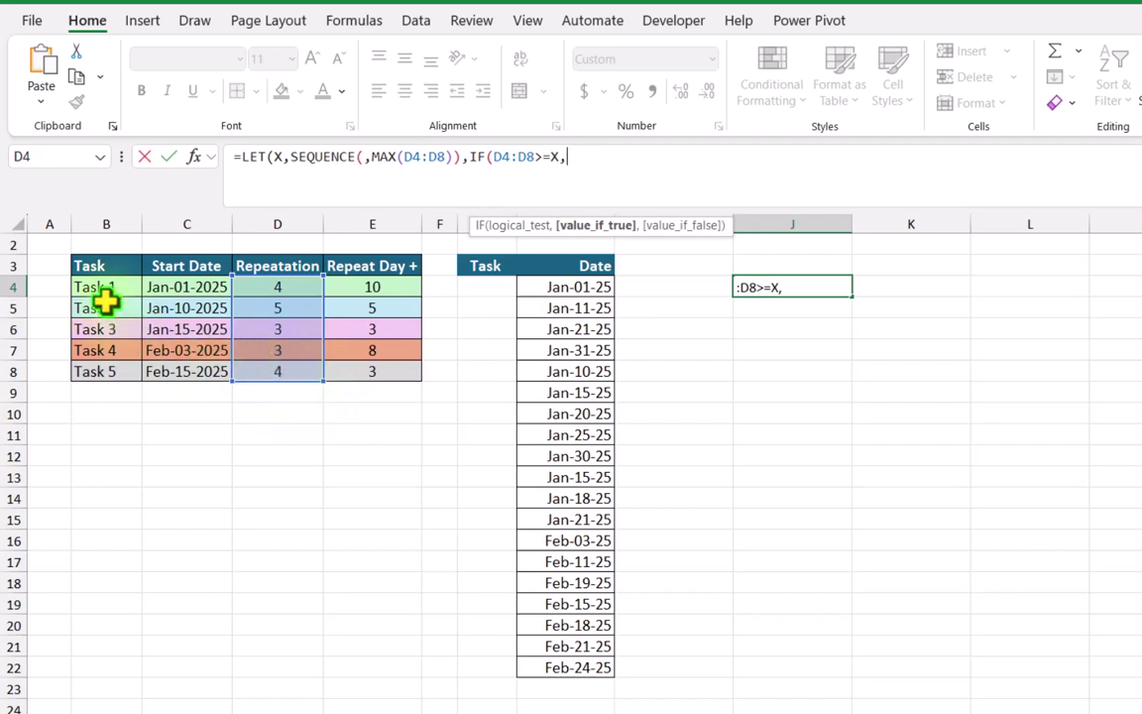
pyautogui.moveTo(109, 286); pyautogui.dragTo(120, 372)
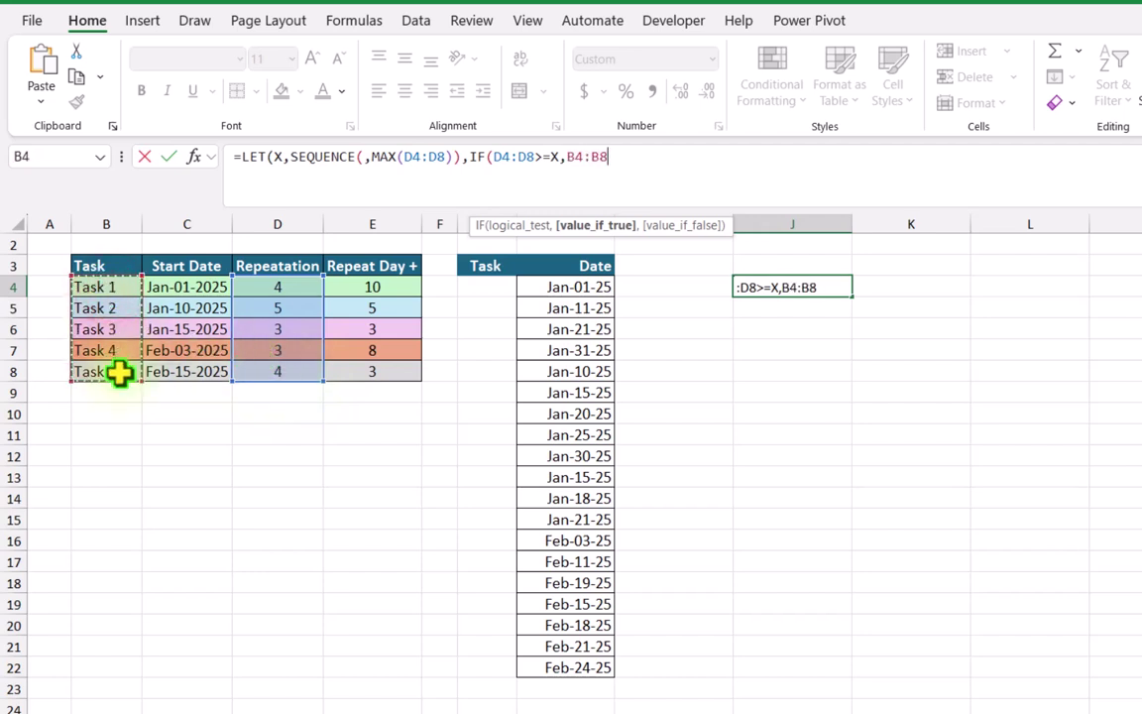
pyautogui.write(',N')
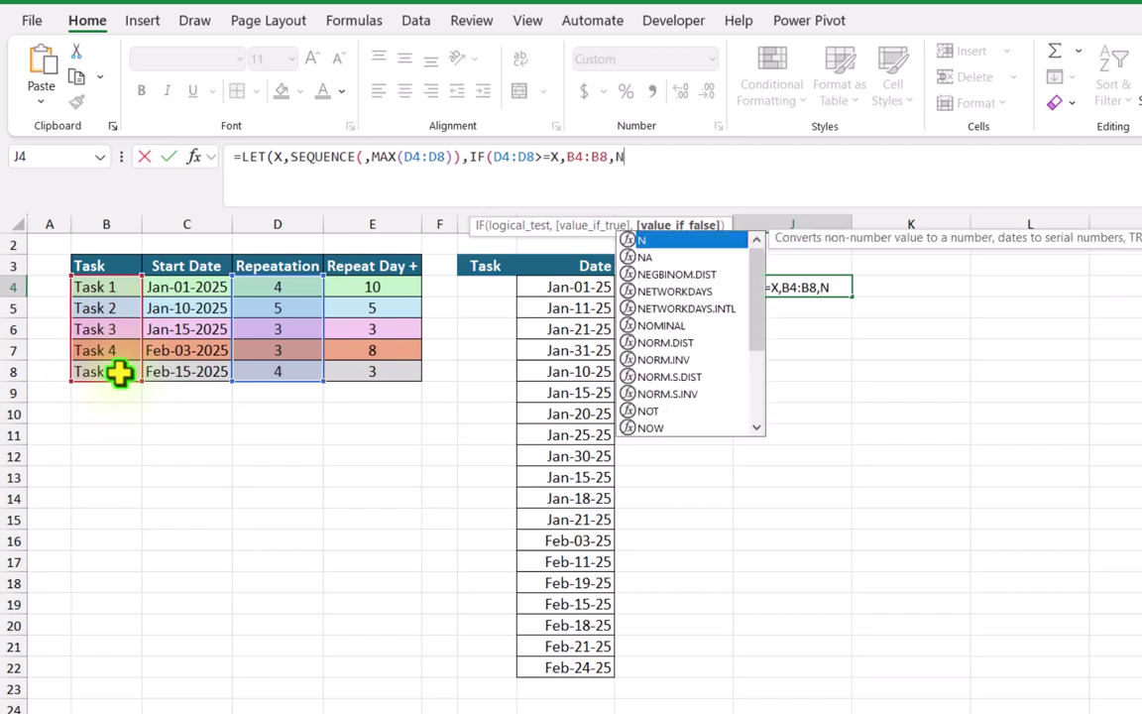
pyautogui.write('A()')
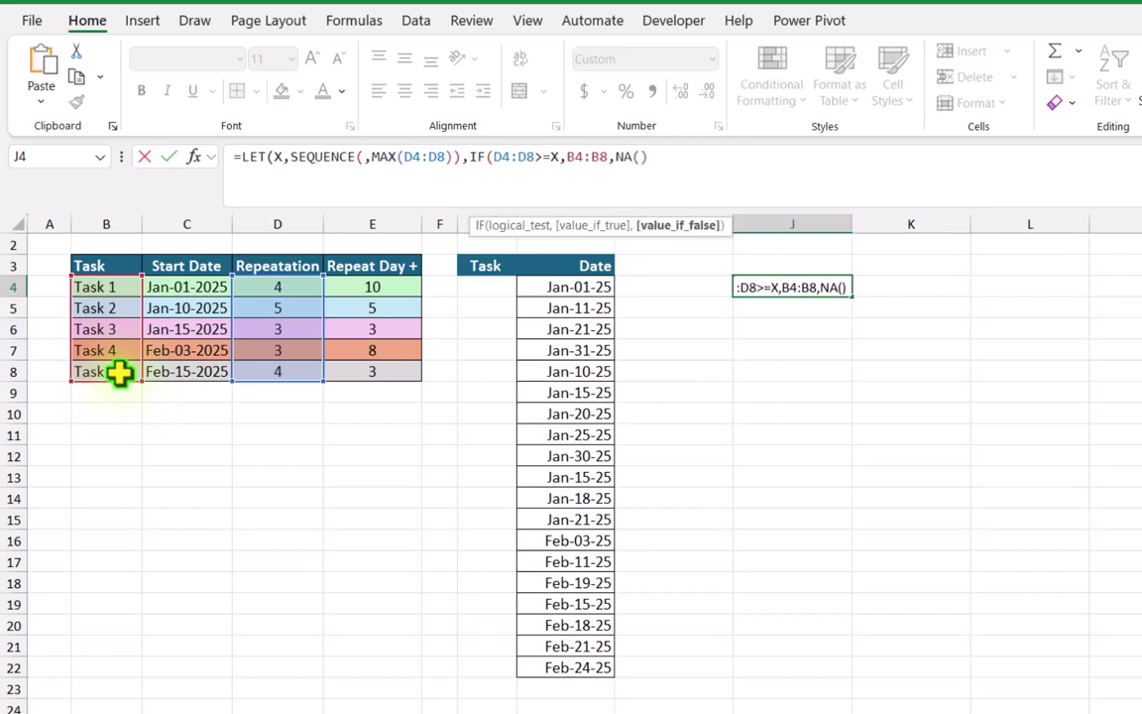
pyautogui.write(')')
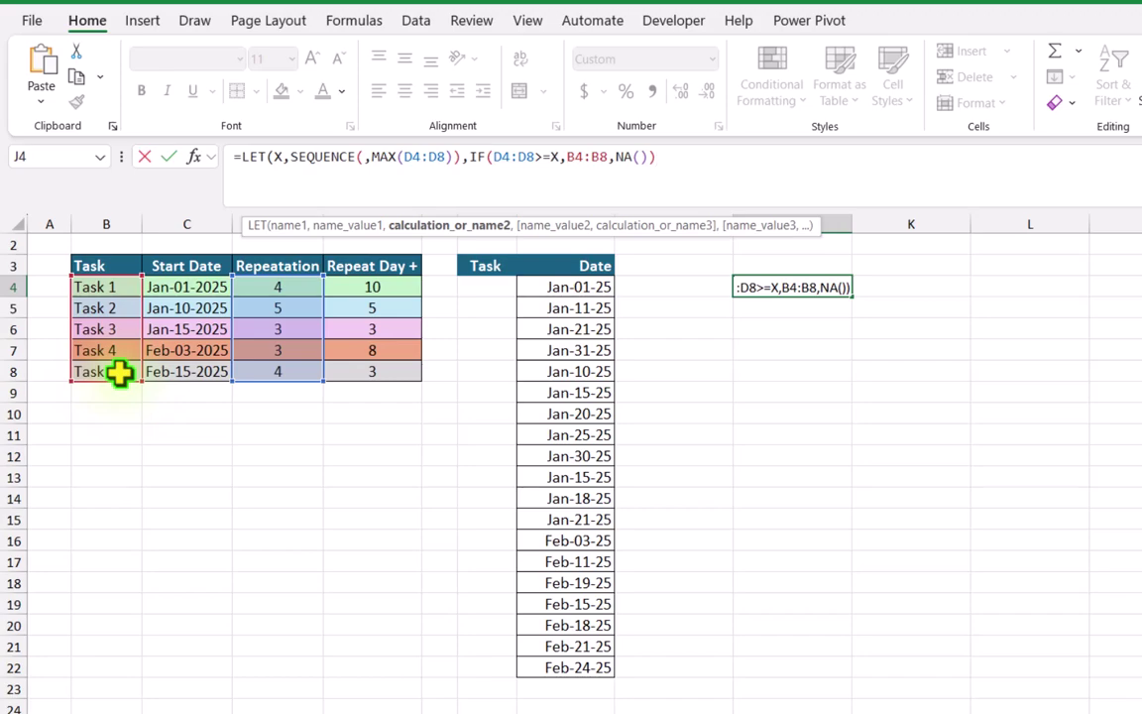
pyautogui.write(')')
pyautogui.press('Return')
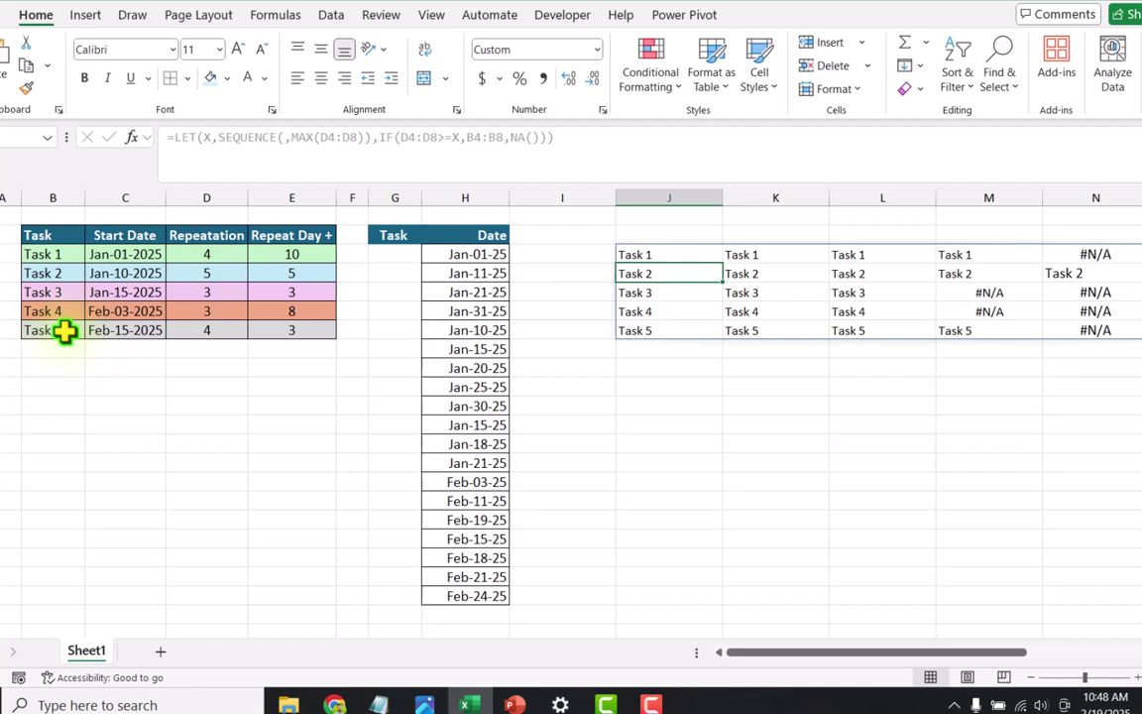
# - Wrap J4's formula in TOCOL(…,3) so task names list down J4:J22 without #N/A entries
pyautogui.click(642, 255)
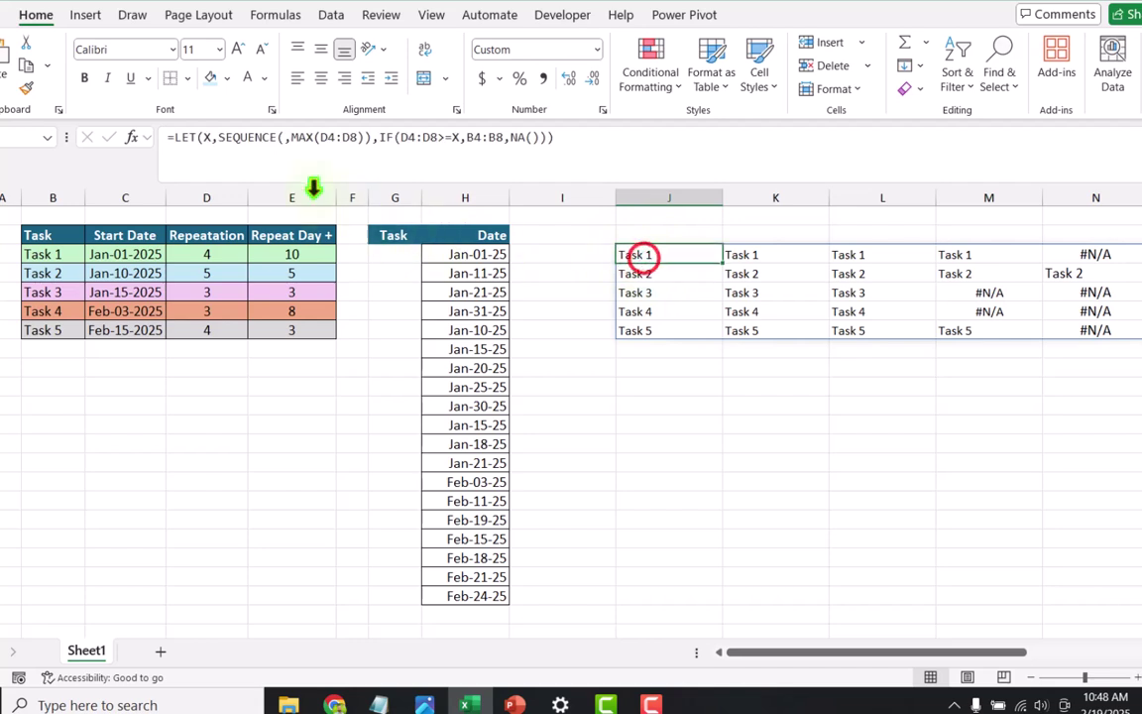
pyautogui.click(172, 137)
pyautogui.write('TOCOL(')
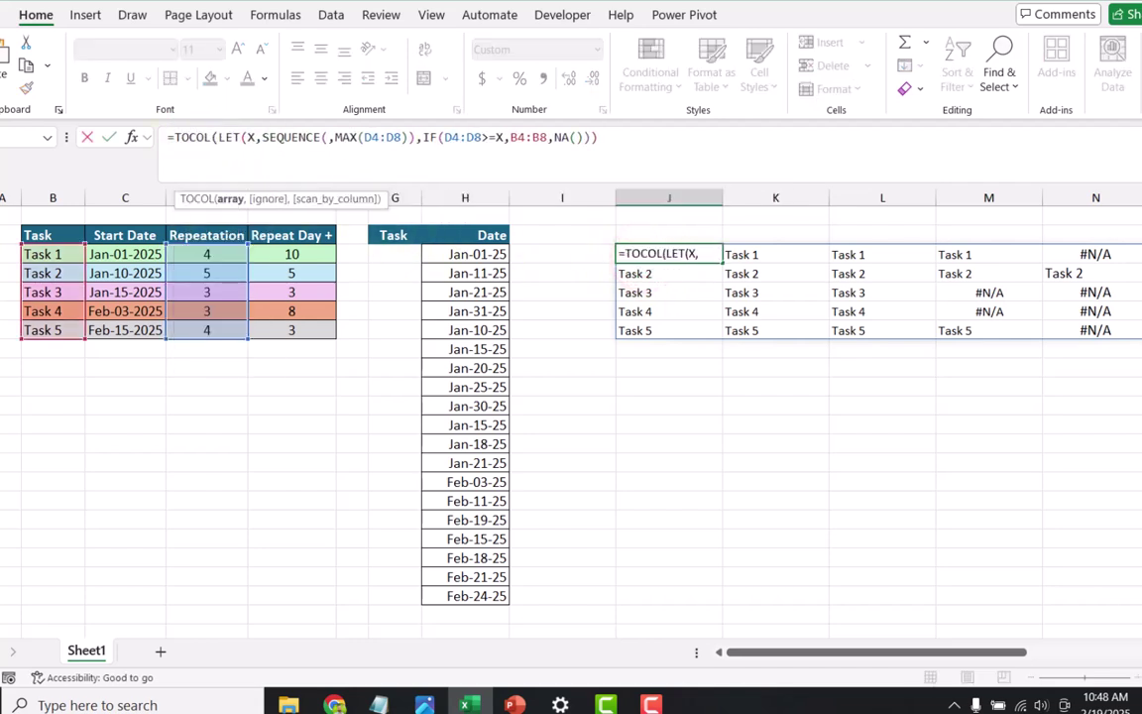
pyautogui.click(656, 141)
pyautogui.write('),')
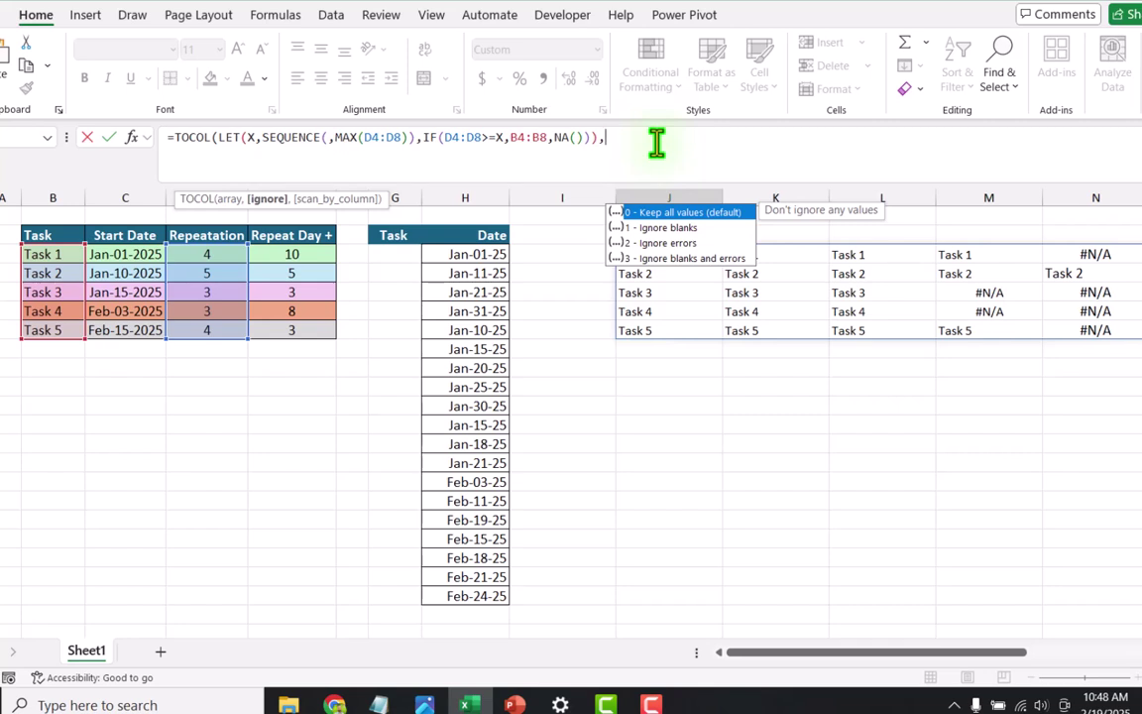
pyautogui.write('3')
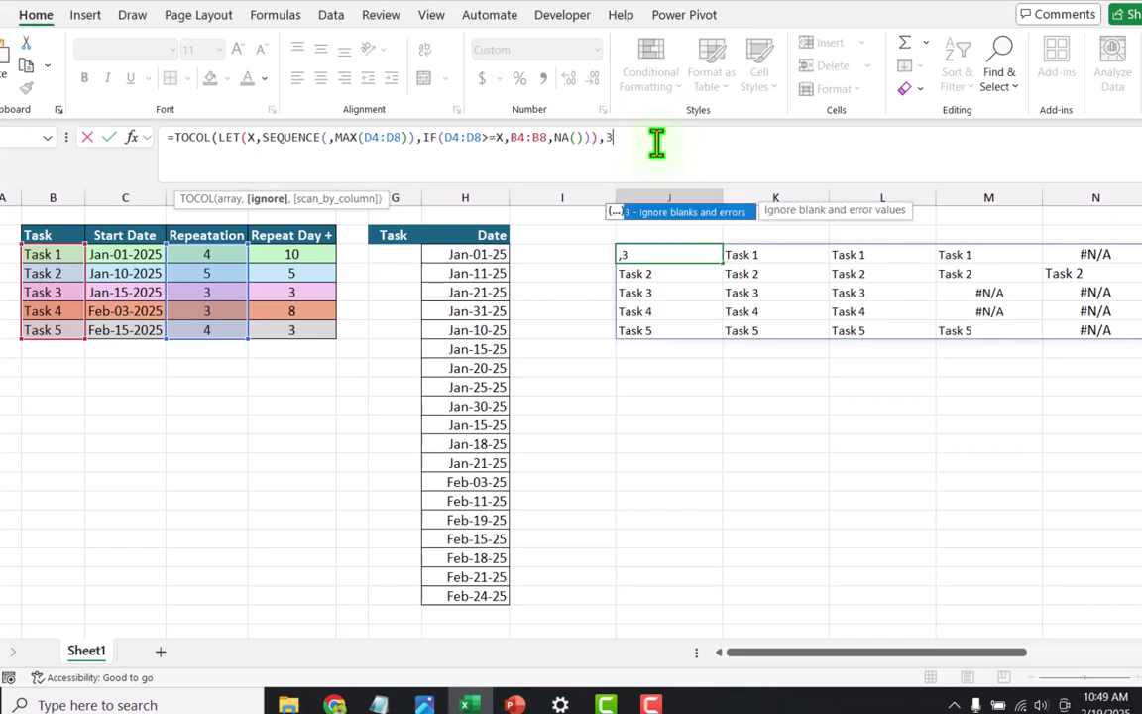
pyautogui.write(')')
pyautogui.press('Return')
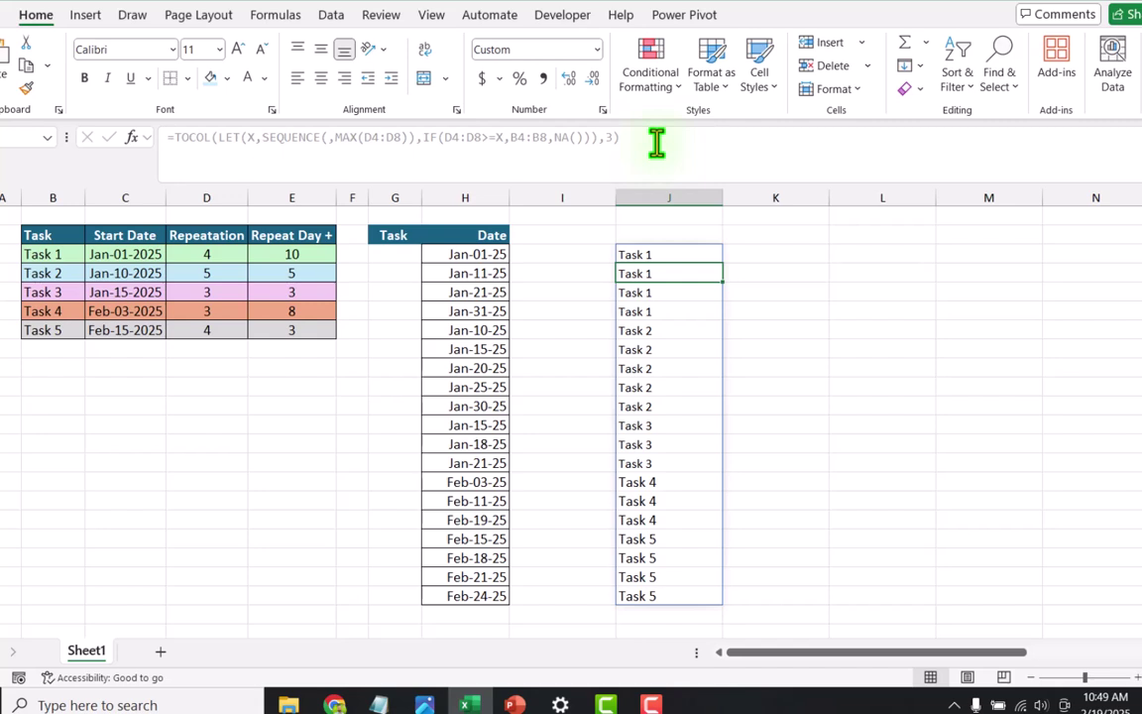
# - Delete J4's task-name formula, leaving the cell empty
pyautogui.click(674, 254)
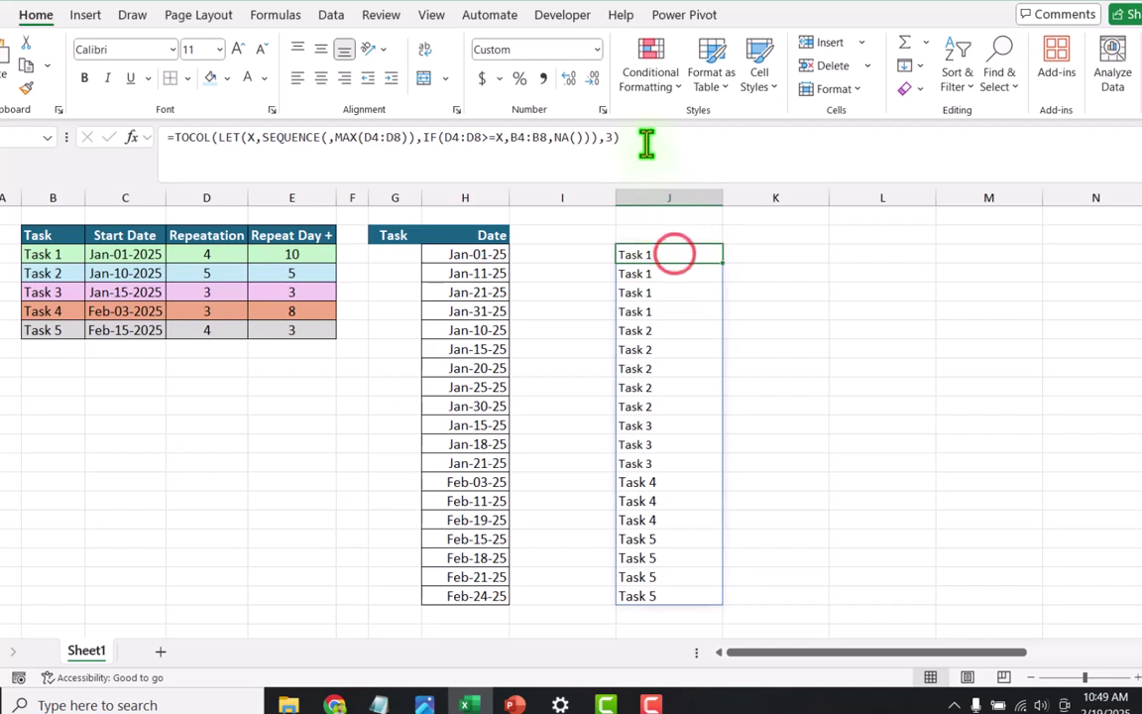
pyautogui.moveTo(647, 140); pyautogui.dragTo(171, 168)
pyautogui.press('BackSpace')
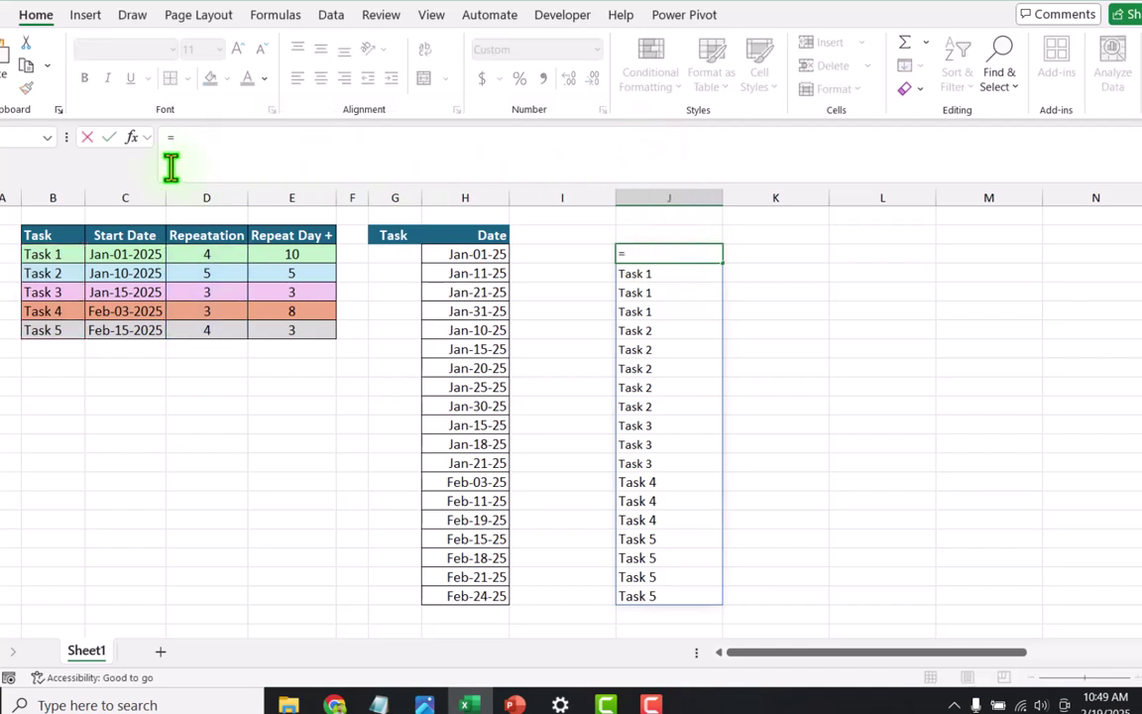
pyautogui.press('BackSpace')
pyautogui.press('Return')
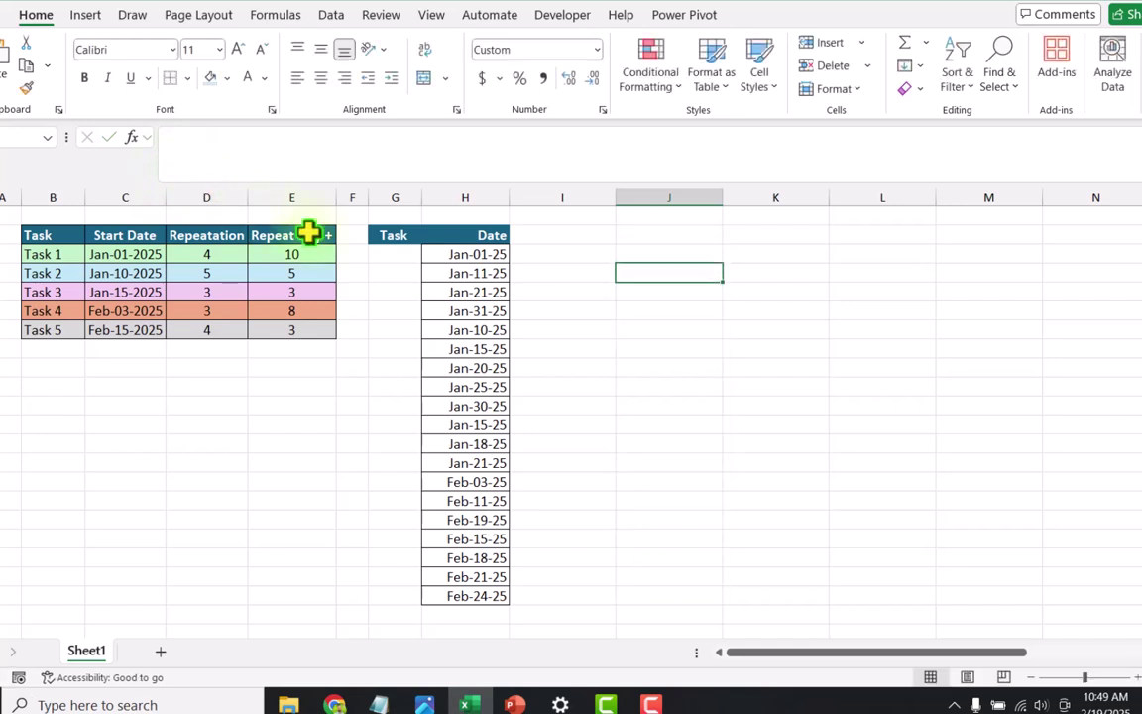
# - Combine both TOCOL arrays in H4 into one multi-line HSTACK formula, then cut it
pyautogui.click(442, 255)
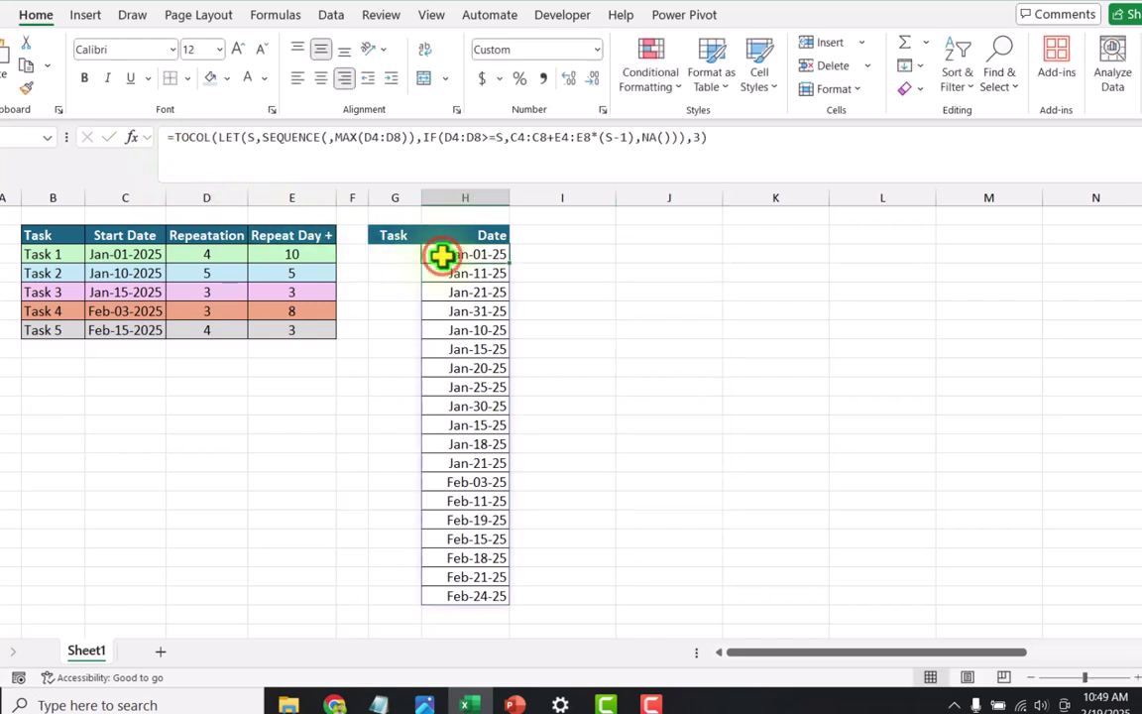
pyautogui.click(174, 144)
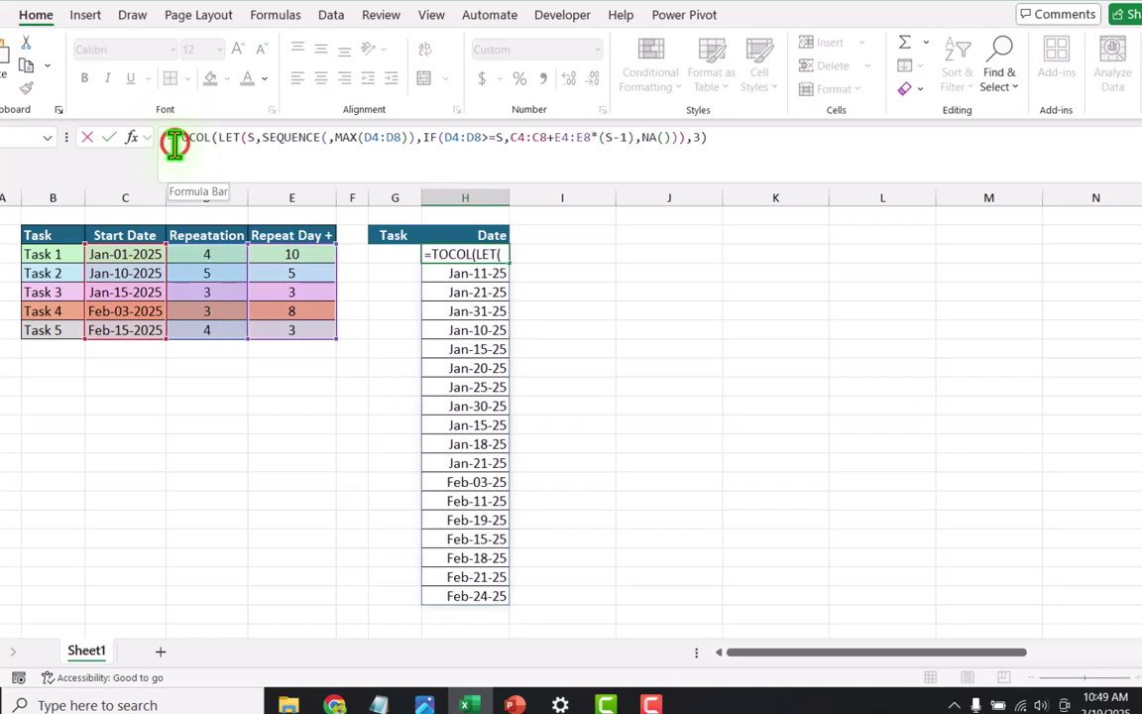
pyautogui.write('hSTACK')
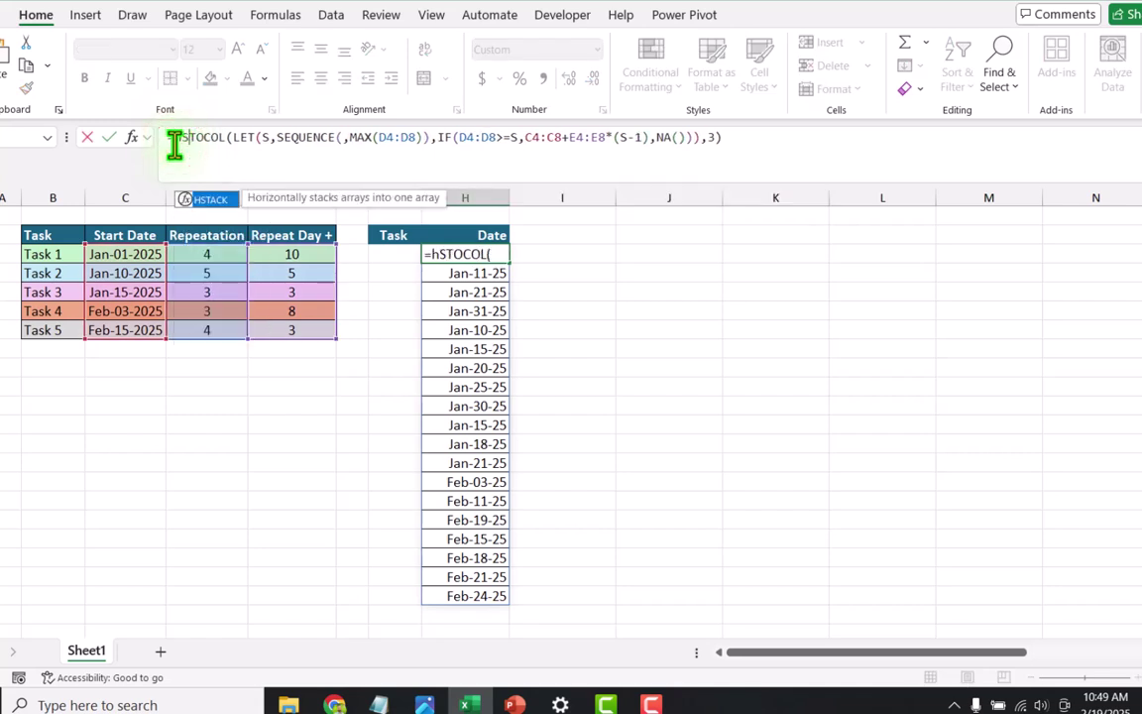
pyautogui.write('(')
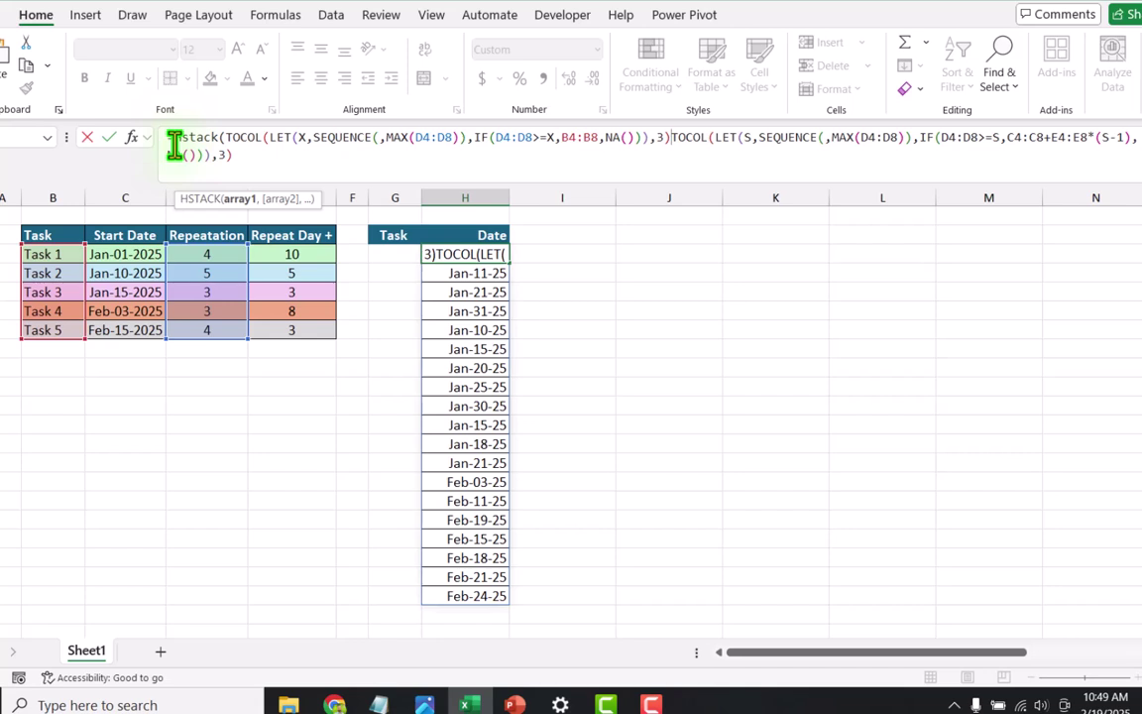
pyautogui.write(',')
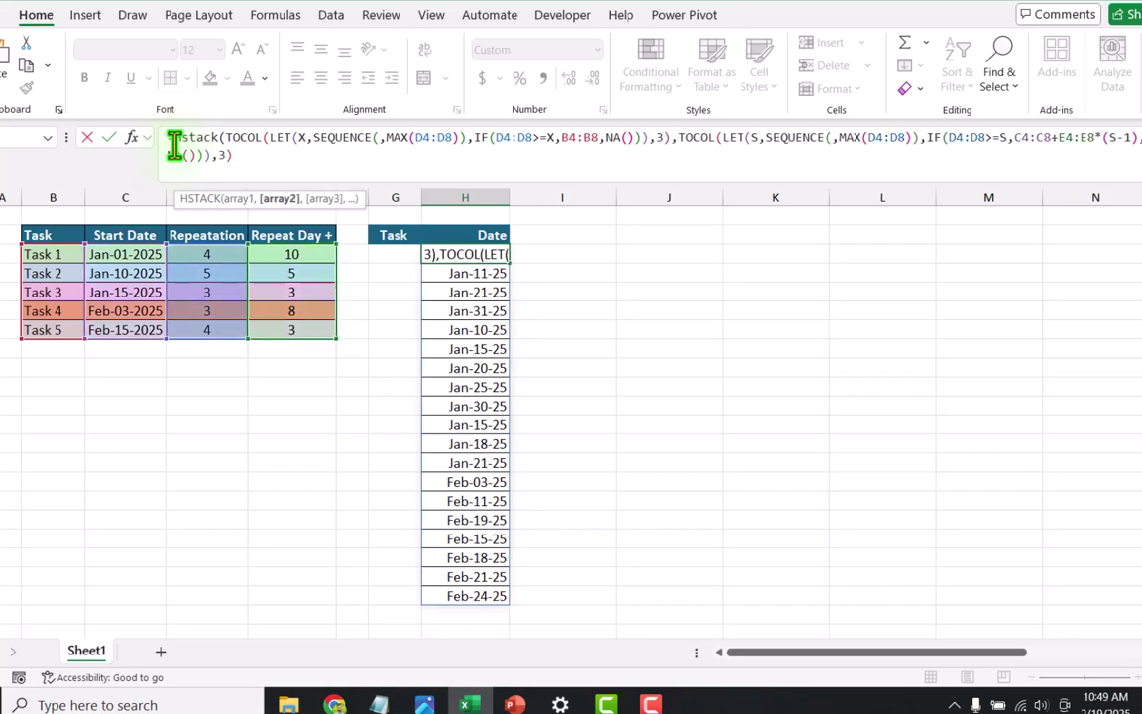
pyautogui.hotkey('alt', 'Return')
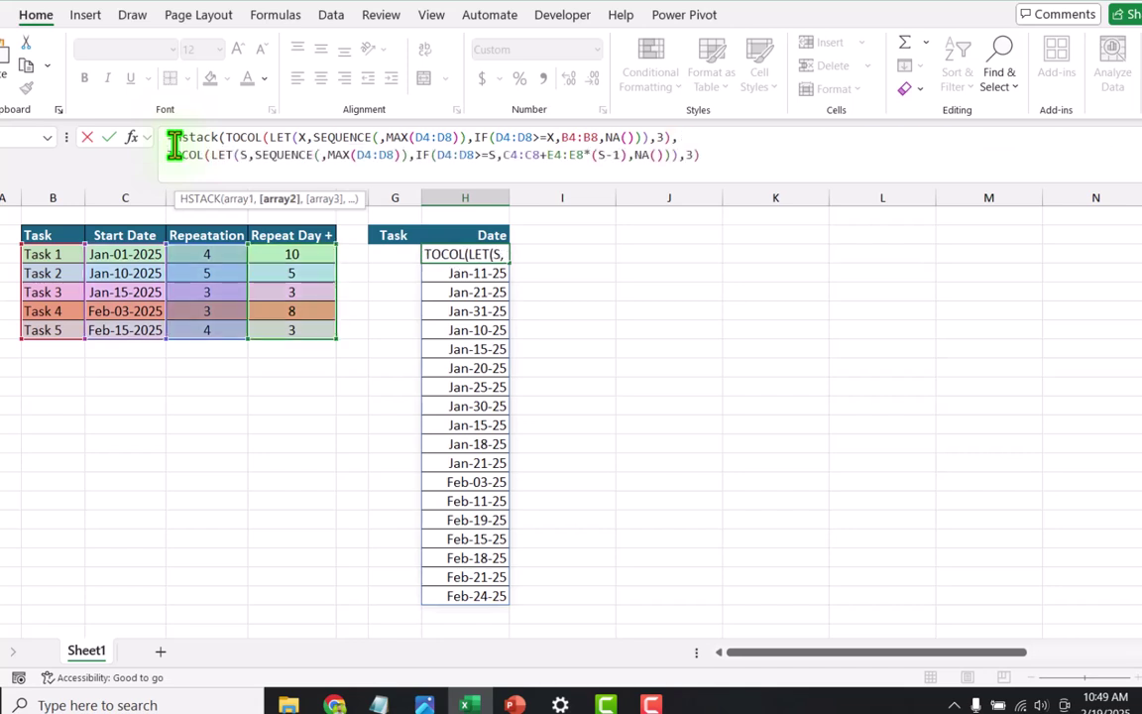
pyautogui.click(701, 156)
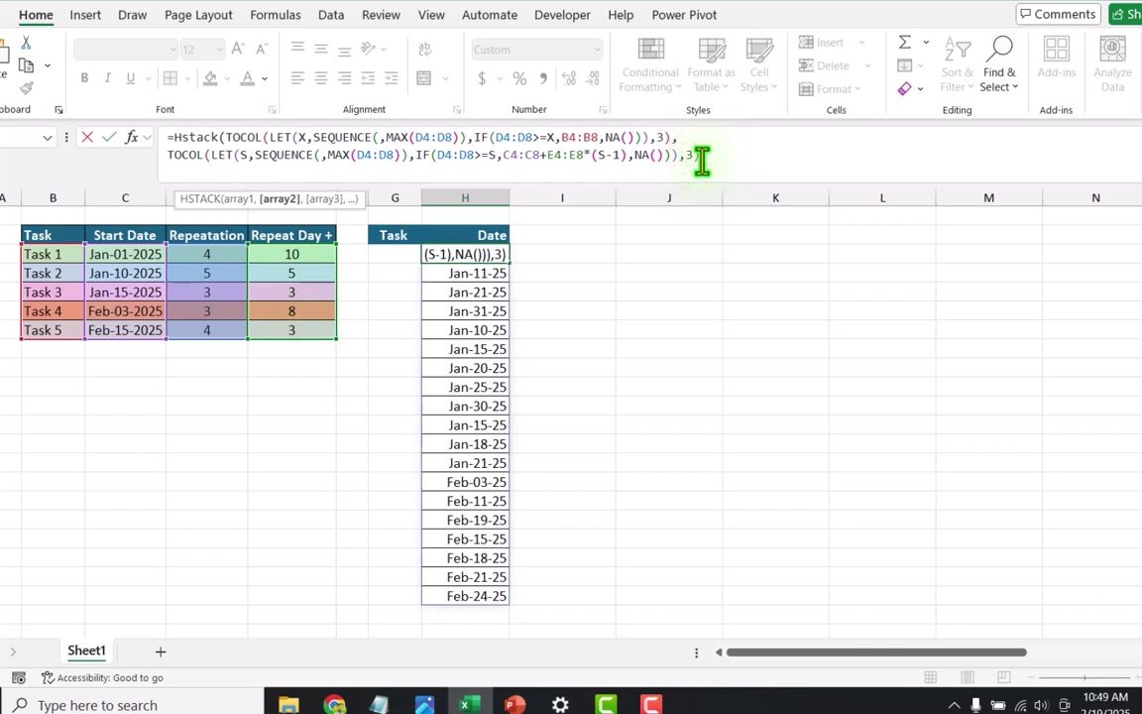
pyautogui.hotkey('alt', 'Return')
pyautogui.write(')')
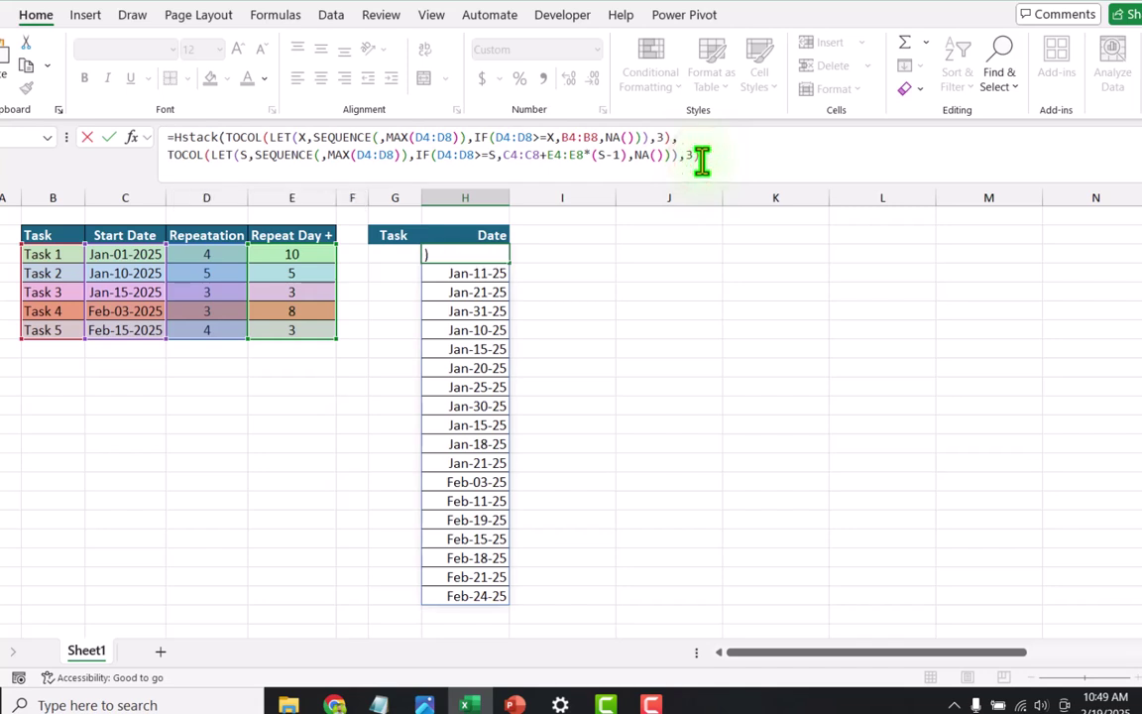
pyautogui.moveTo(699, 156); pyautogui.dragTo(120, 145)
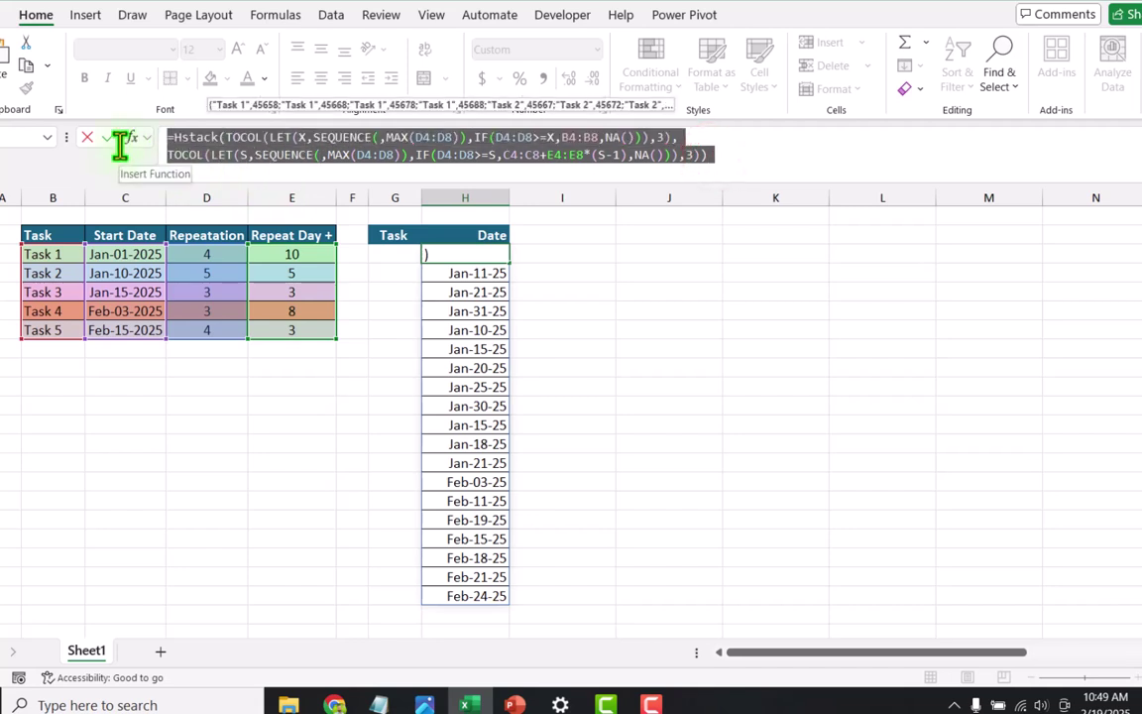
pyautogui.hotkey('ctrl', 'x')
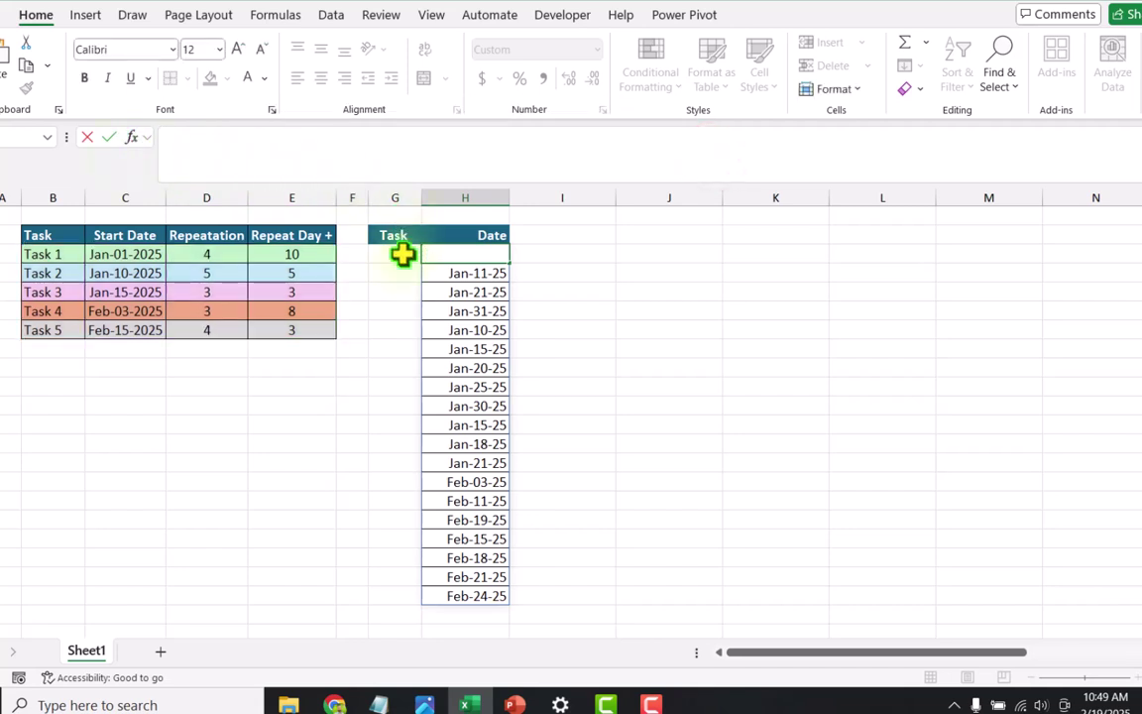
# - Clear H4 and paste the HSTACK formula into G4 so task names and dates spill down G4:H22
pyautogui.press('Return')
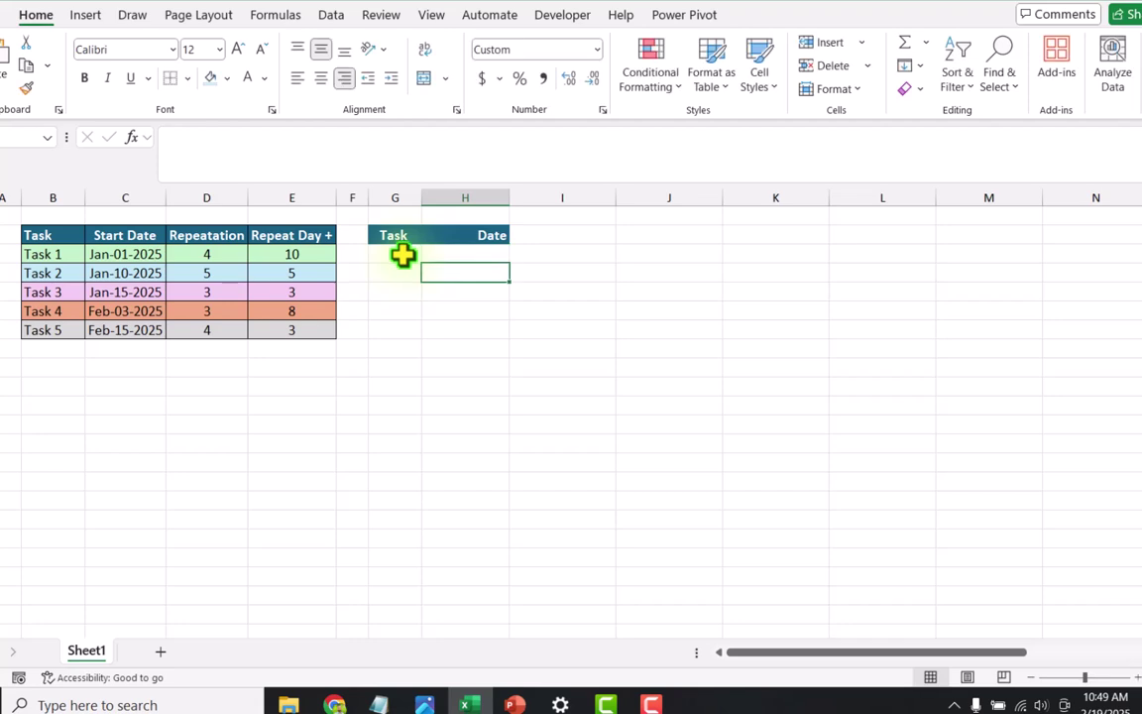
pyautogui.click(401, 255)
pyautogui.doubleClick(402, 256)
pyautogui.hotkey('ctrl', 'v')
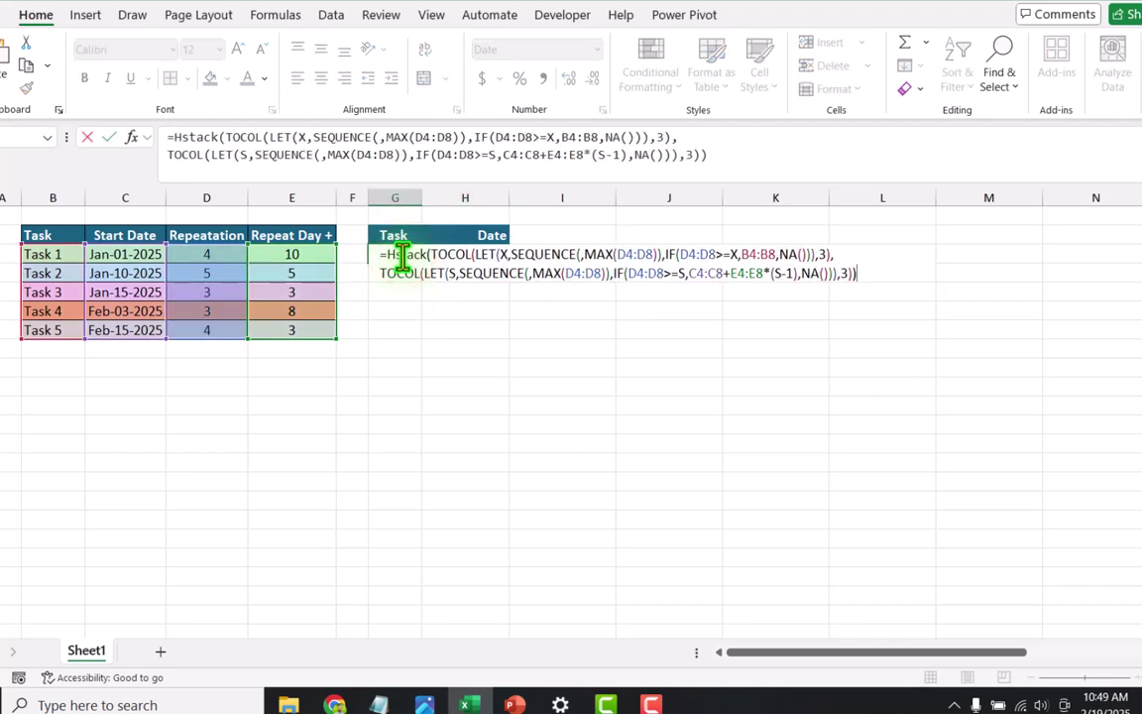
pyautogui.press('Return')
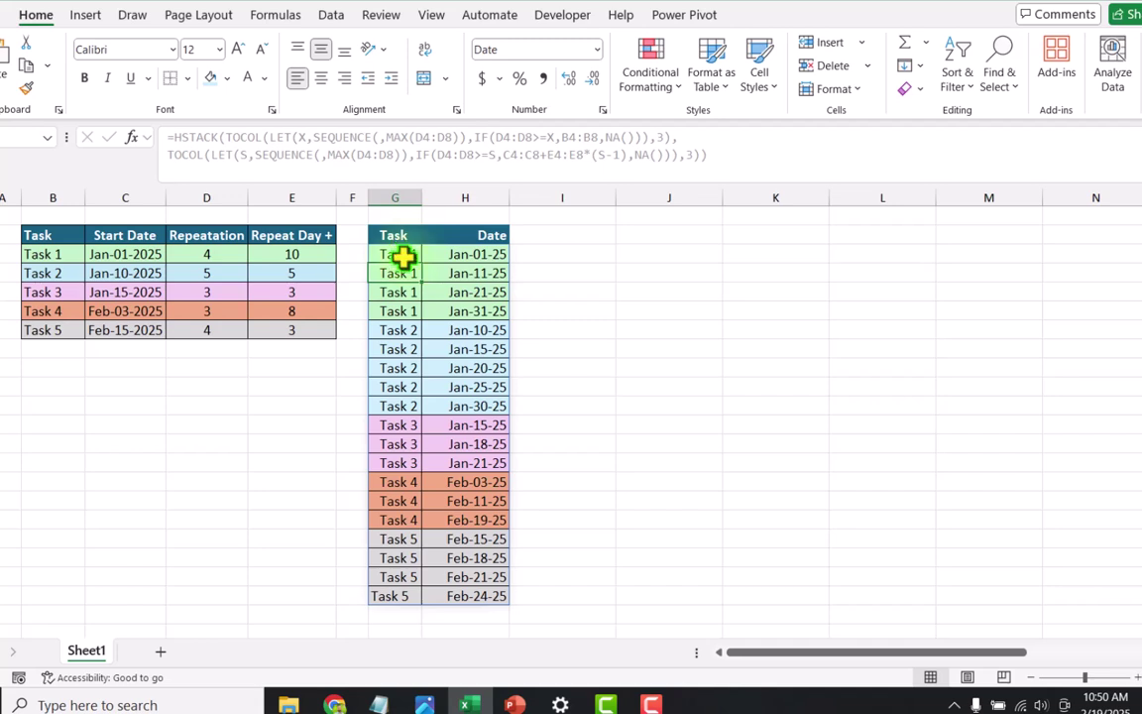
# - Review the conditional formatting rules that colour each task in the spilled G4:H22 range
pyautogui.moveTo(402, 254); pyautogui.dragTo(451, 501)
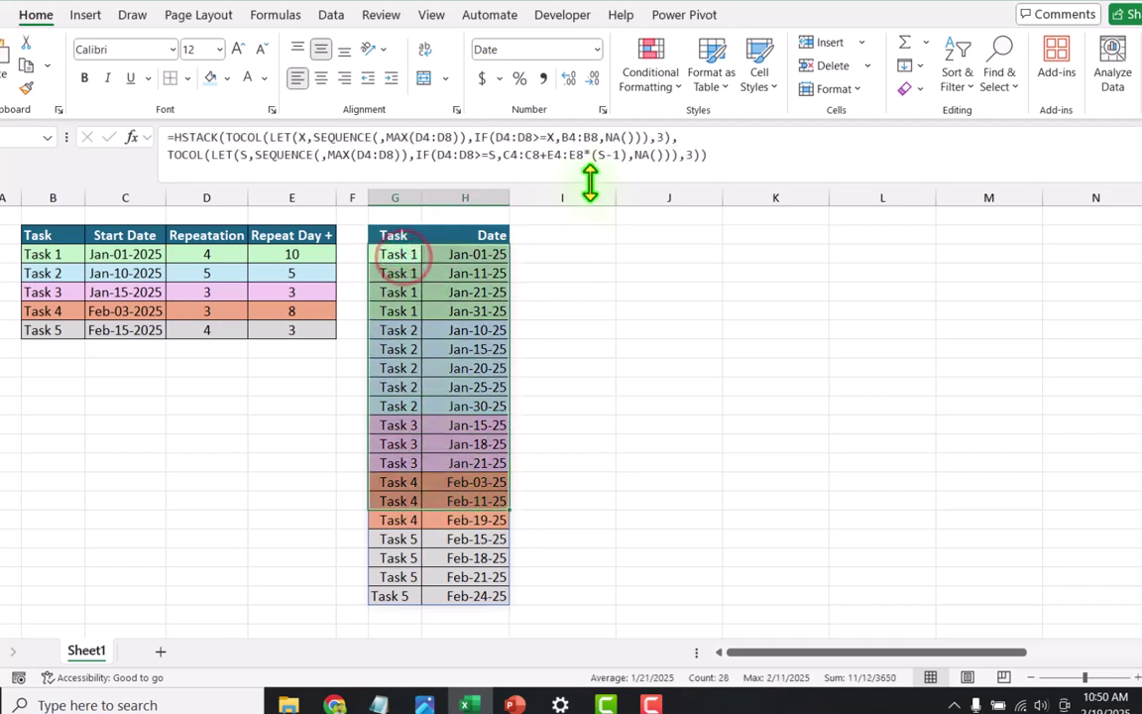
pyautogui.click(655, 91)
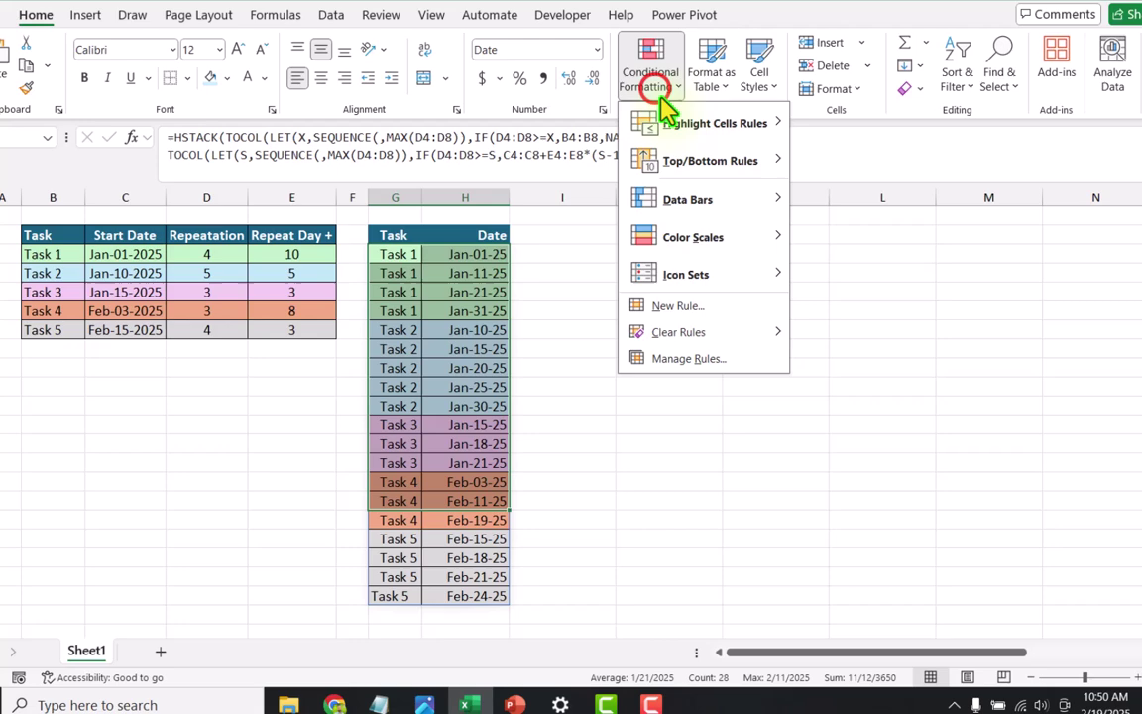
pyautogui.click(706, 359)
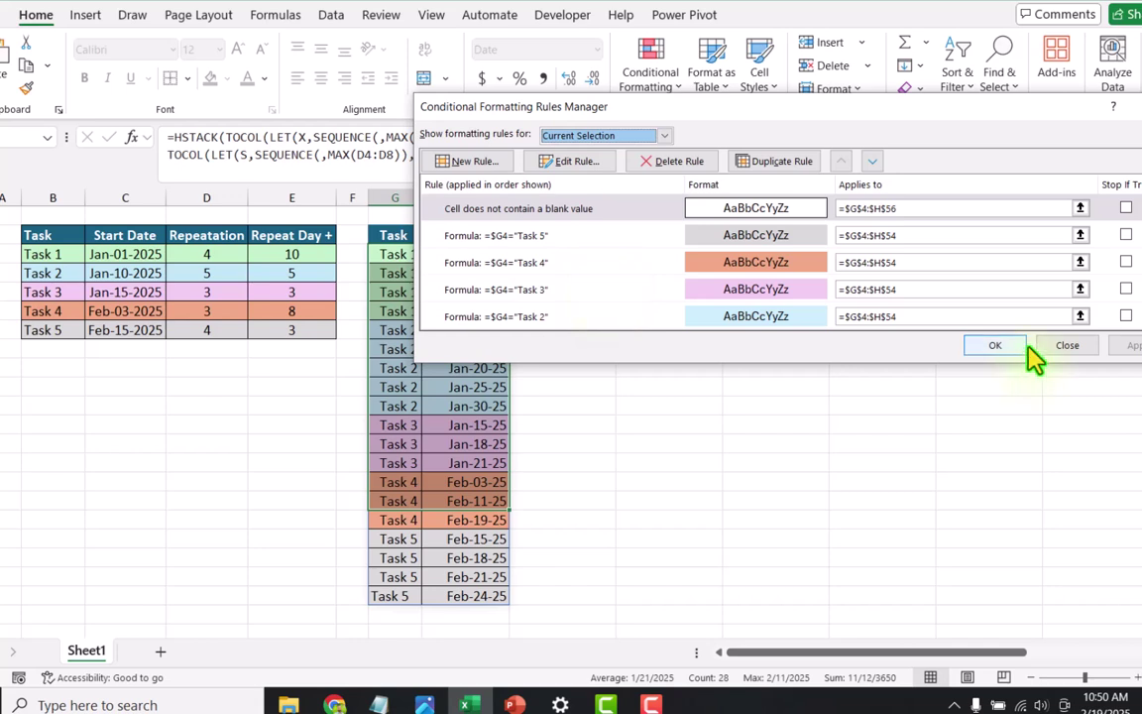
pyautogui.click(1053, 344)
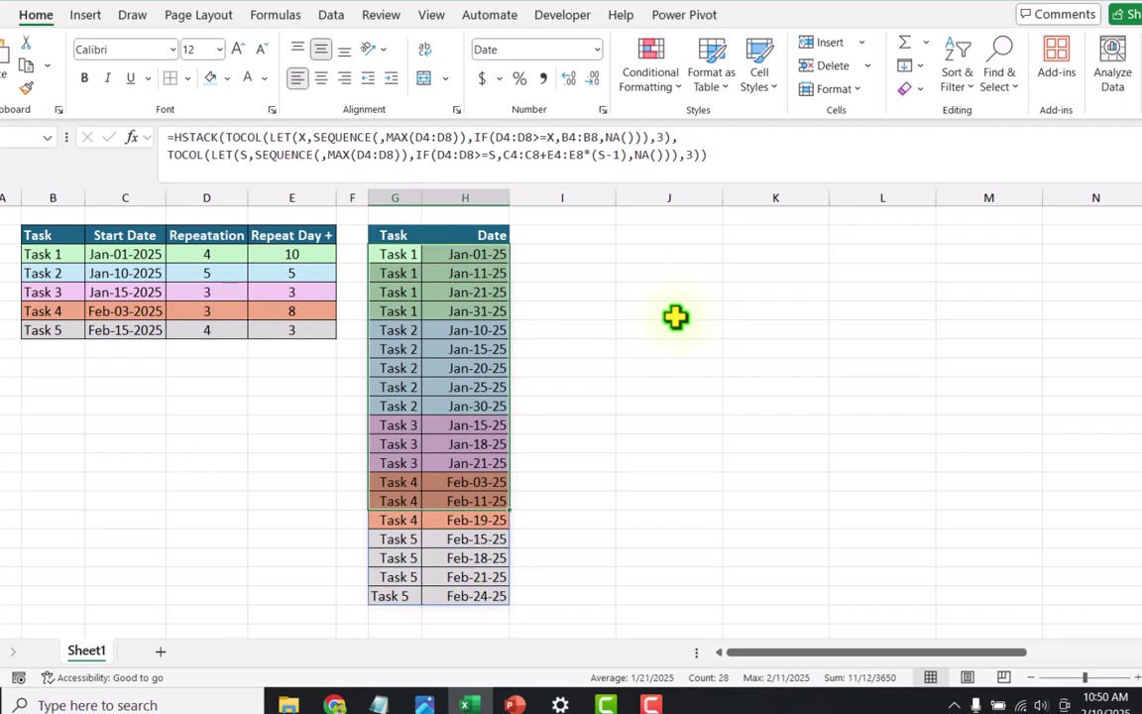
# - Wrap G4's HSTACK formula in SORT(…,2,1) to order tasks by date ascending
pyautogui.click(396, 254)
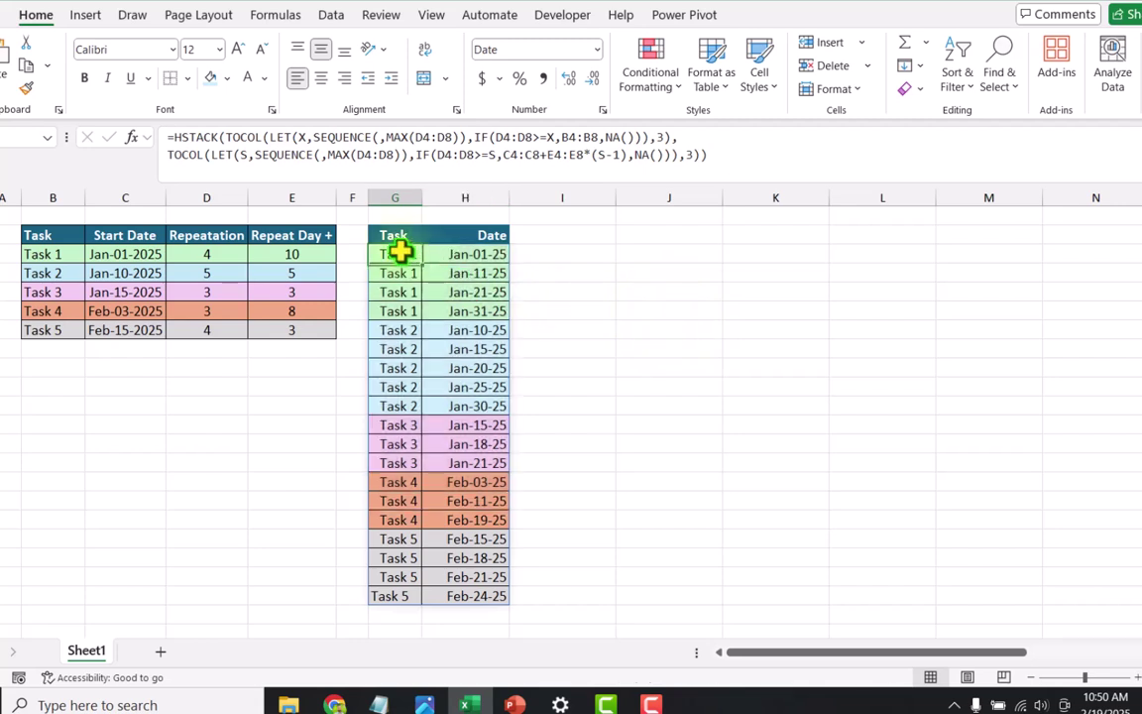
pyautogui.click(171, 138)
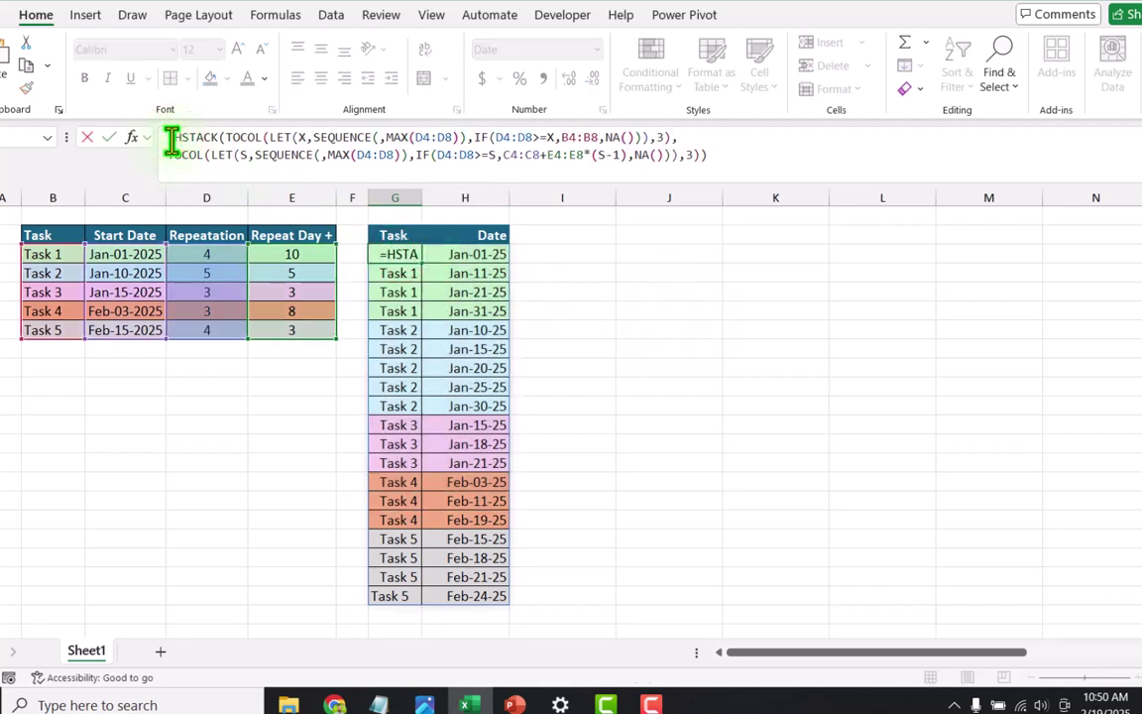
pyautogui.write('Sort(')
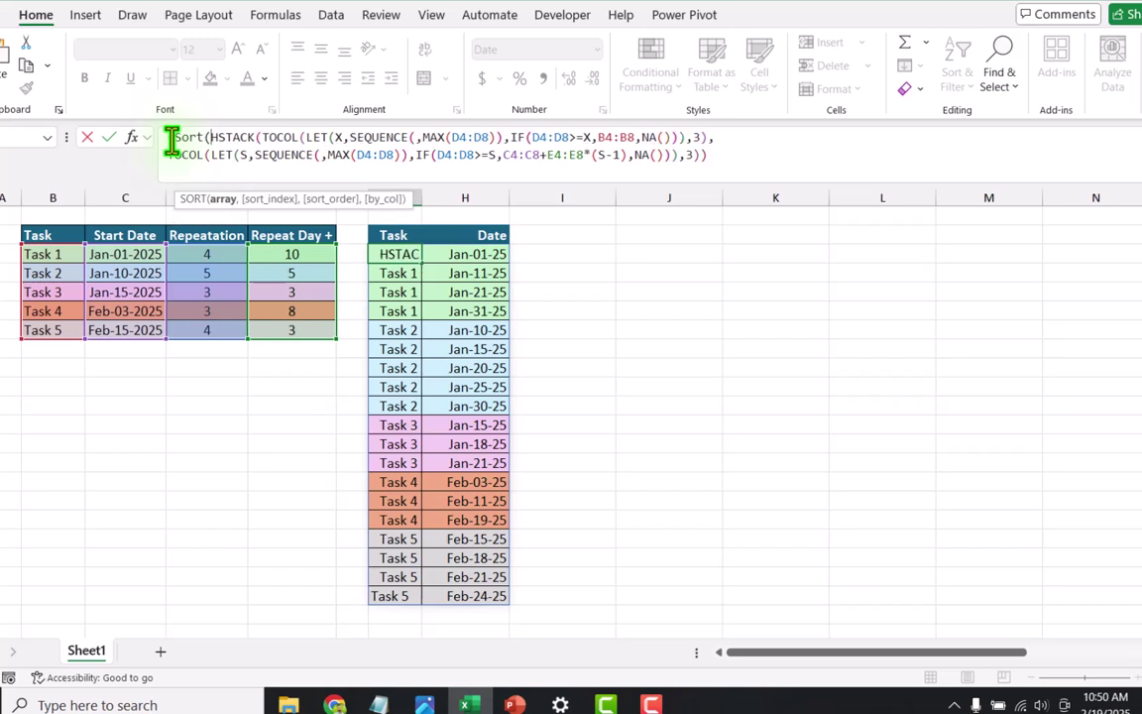
pyautogui.click(719, 157)
pyautogui.write(',')
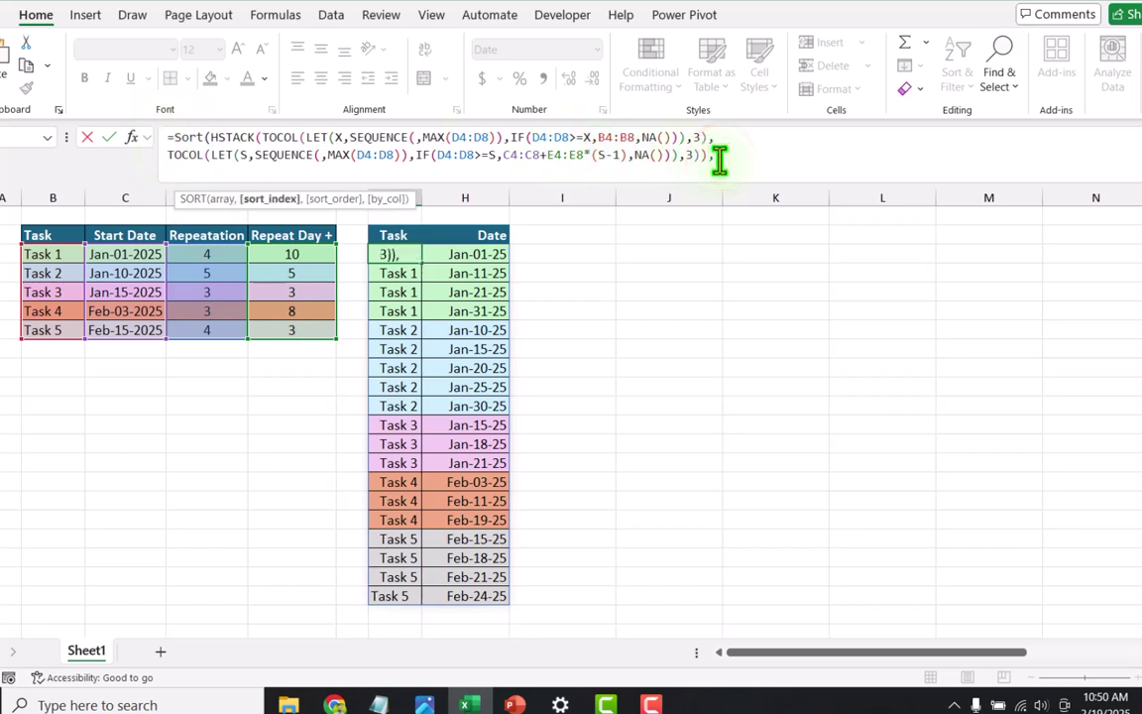
pyautogui.write('2,')
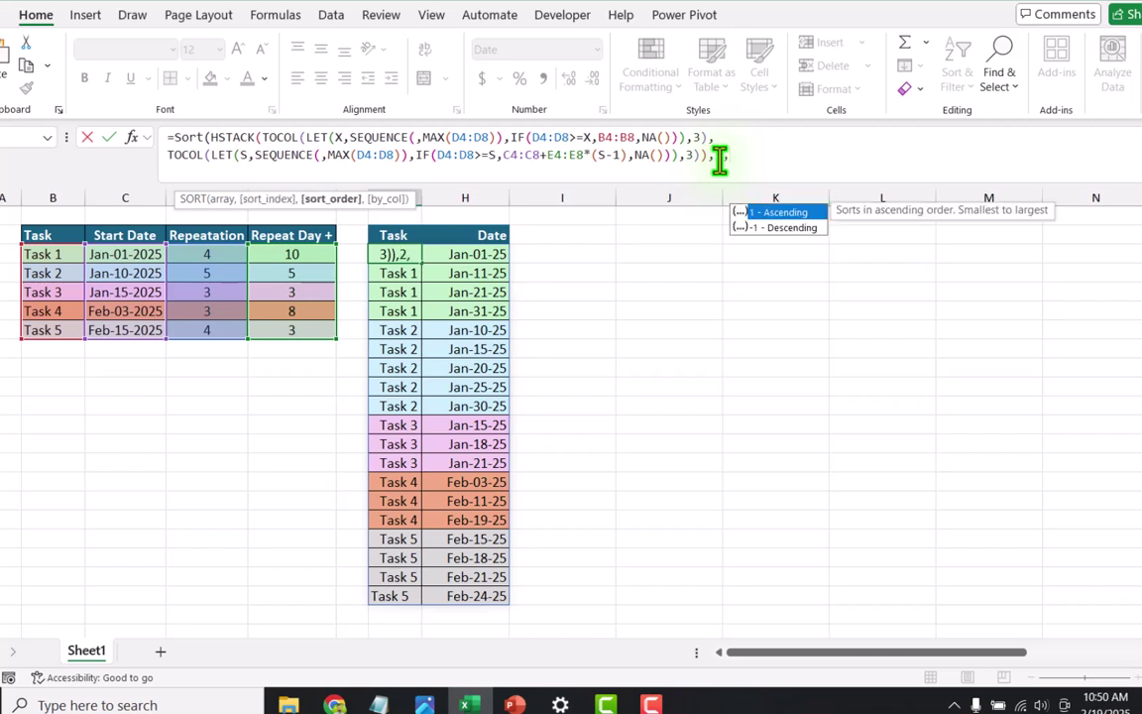
pyautogui.write('1')
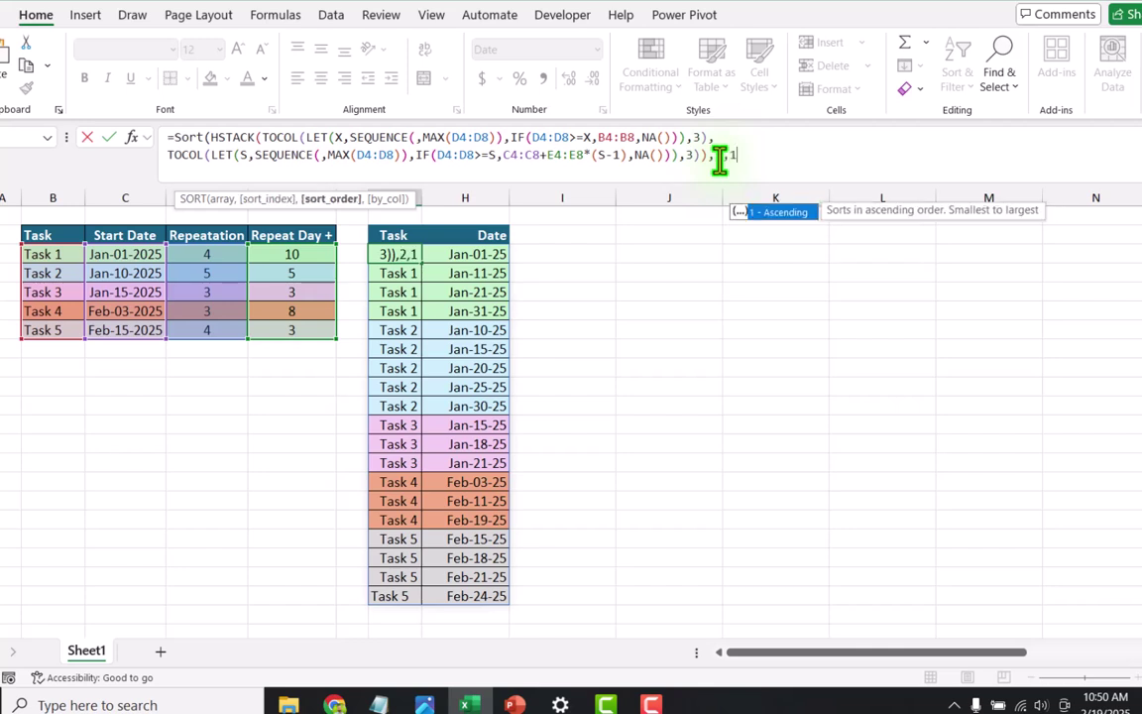
pyautogui.write(')')
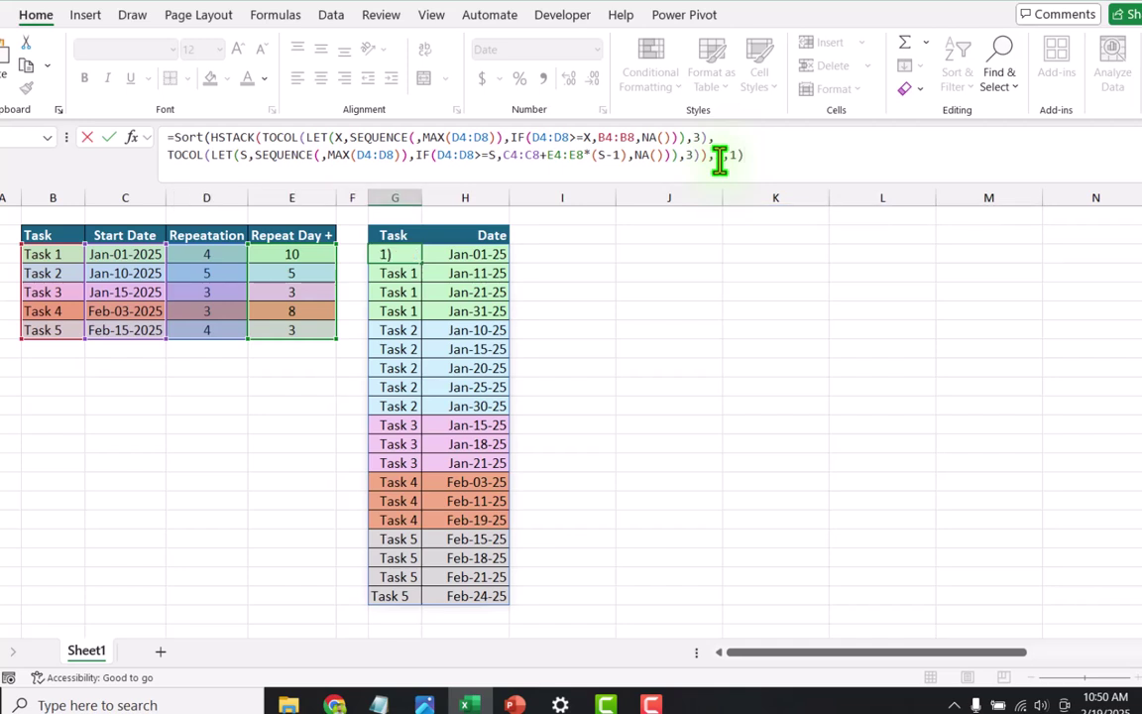
pyautogui.press('Return')
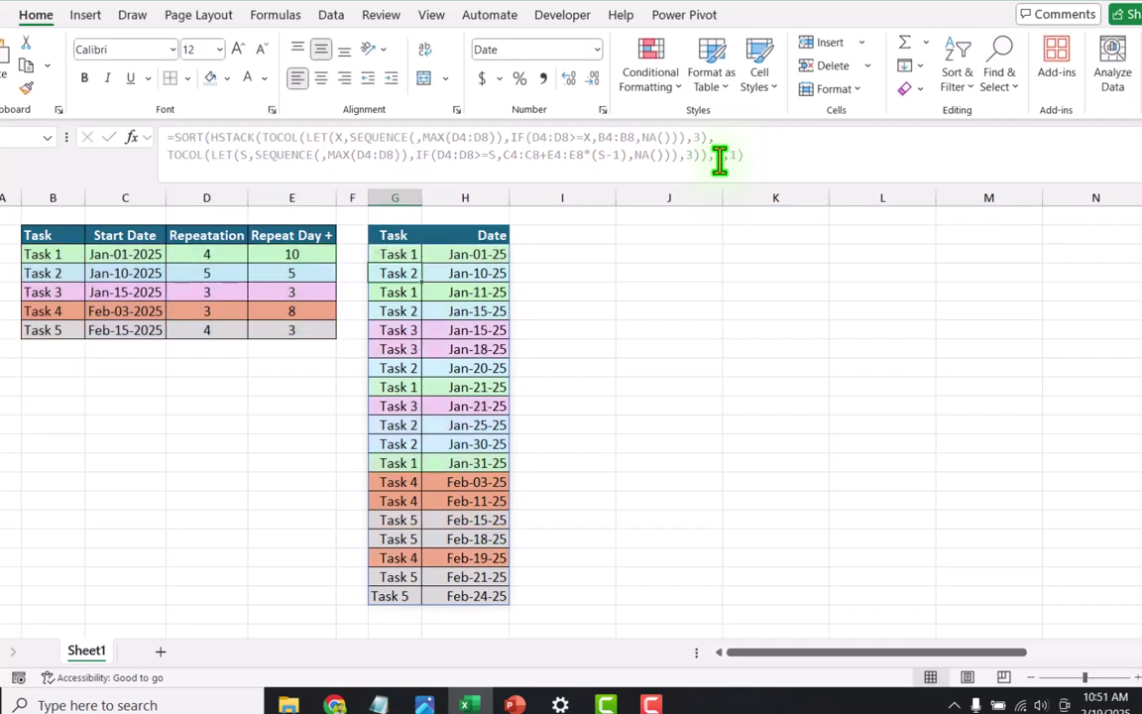